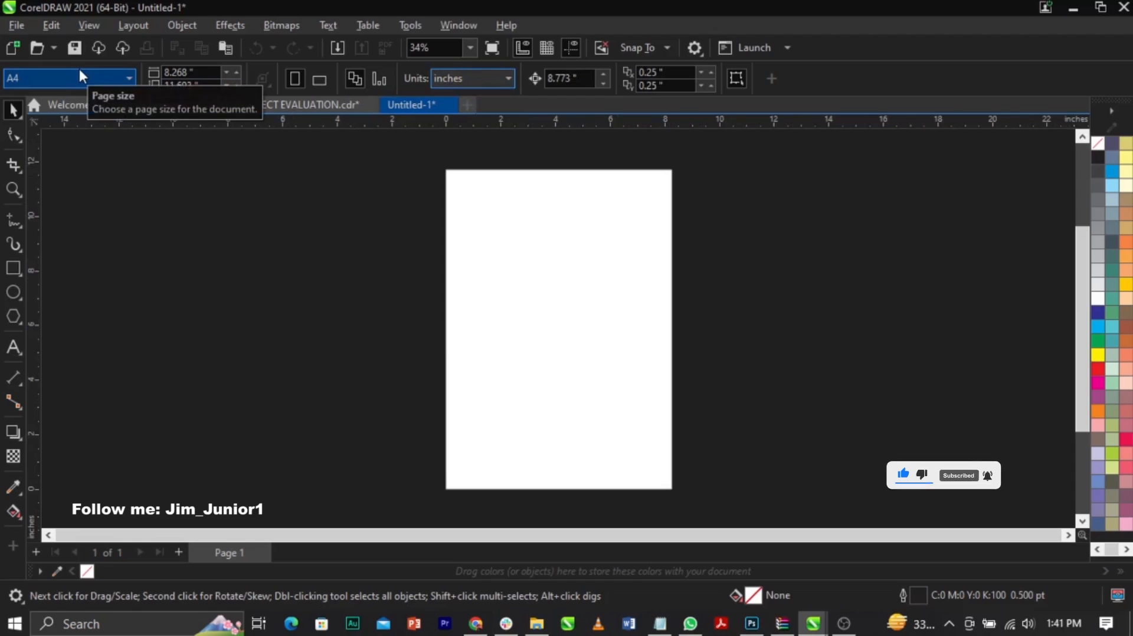
Step: Set the page to A4 in landscape orientation with inches as the units
{"action": "left_click", "coordinate": [80, 71]}
{"action": "scroll", "coordinate": [39, 260], "scroll_direction": "up", "scroll_amount": 5}
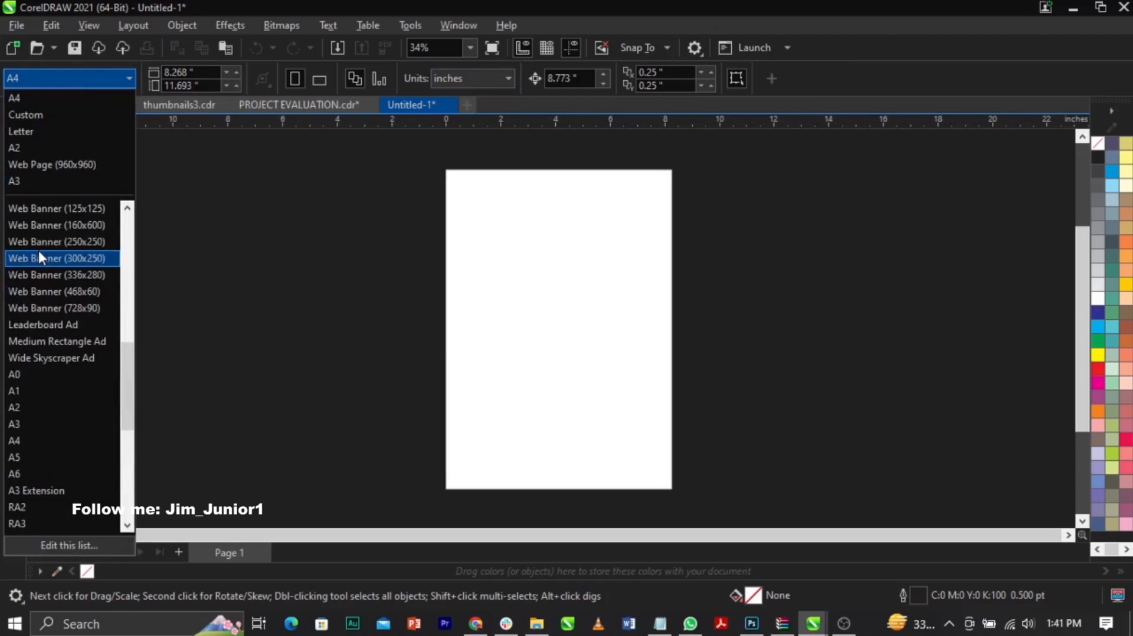
{"action": "left_click", "coordinate": [73, 440]}
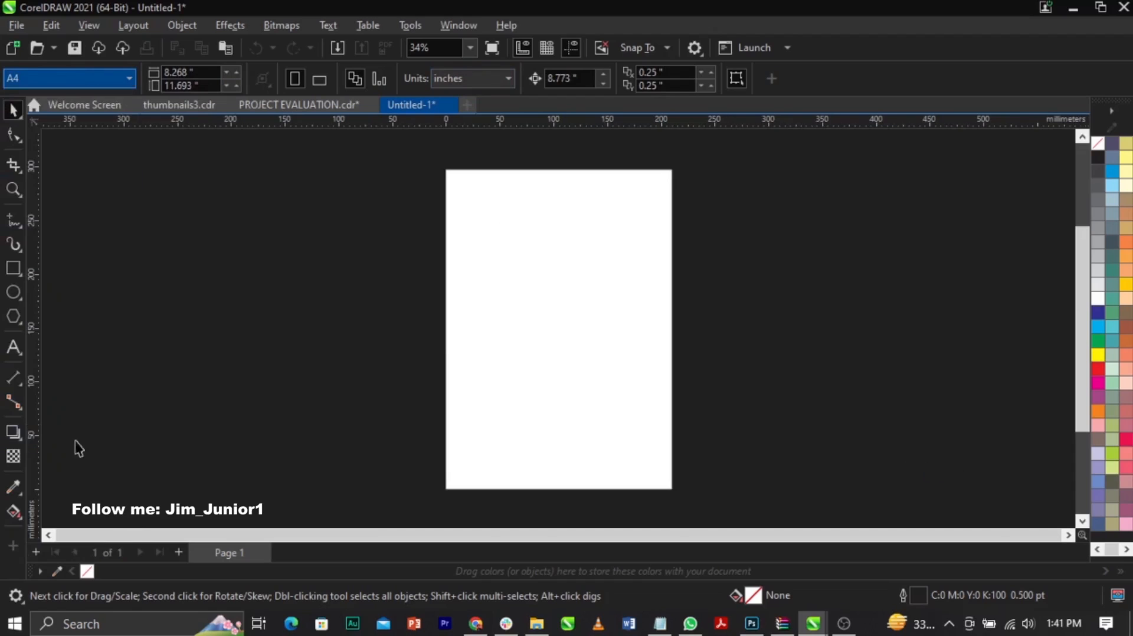
{"action": "left_click", "coordinate": [315, 78]}
{"action": "left_click", "coordinate": [469, 82]}
{"action": "left_click", "coordinate": [473, 98]}
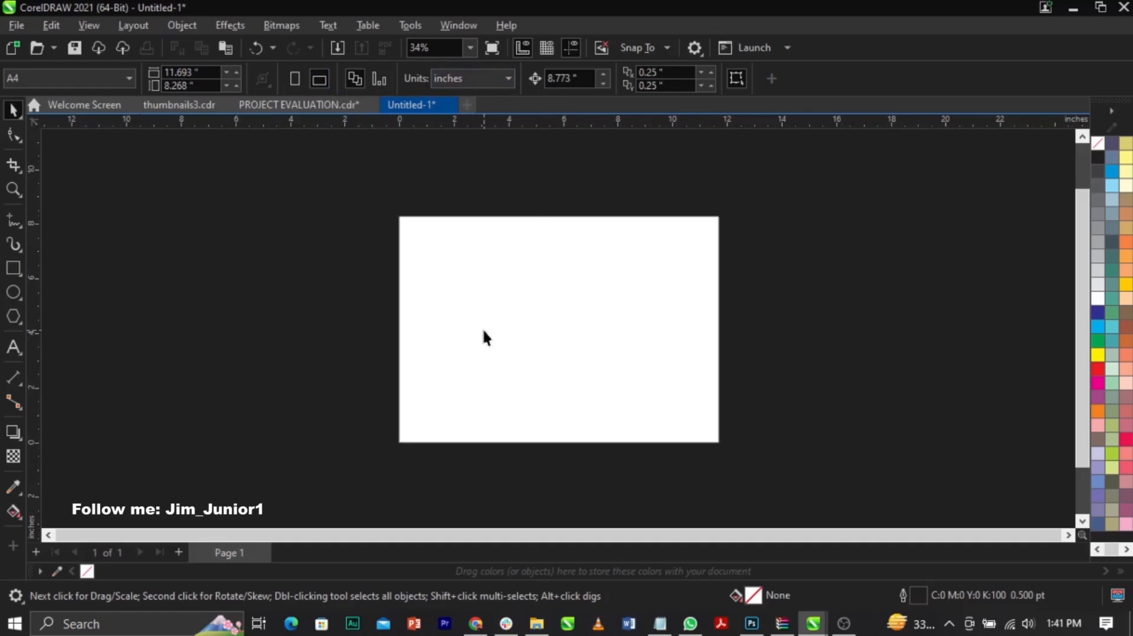
Step: Draw a rectangle about 9.42 by 7.1 inches inside the page, near its upper-left corner
{"action": "scroll", "coordinate": [483, 338], "scroll_direction": "up", "scroll_amount": 1}
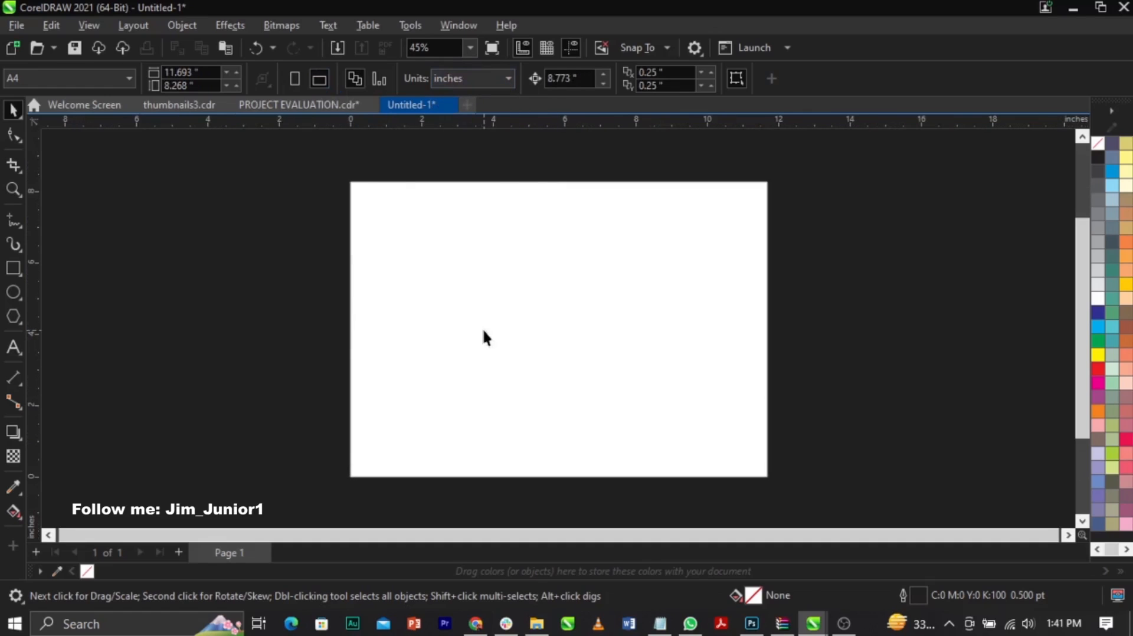
{"action": "left_click", "coordinate": [13, 269]}
{"action": "left_click_drag", "start_coordinate": [358, 191], "coordinate": [694, 444]}
{"action": "key", "text": "space"}
{"action": "left_click", "coordinate": [758, 340]}
Step: Copy the page width and apply it to the rectangle, making it 11.693 inches wide
{"action": "left_click", "coordinate": [208, 73]}
{"action": "key", "text": "ctrl+c"}
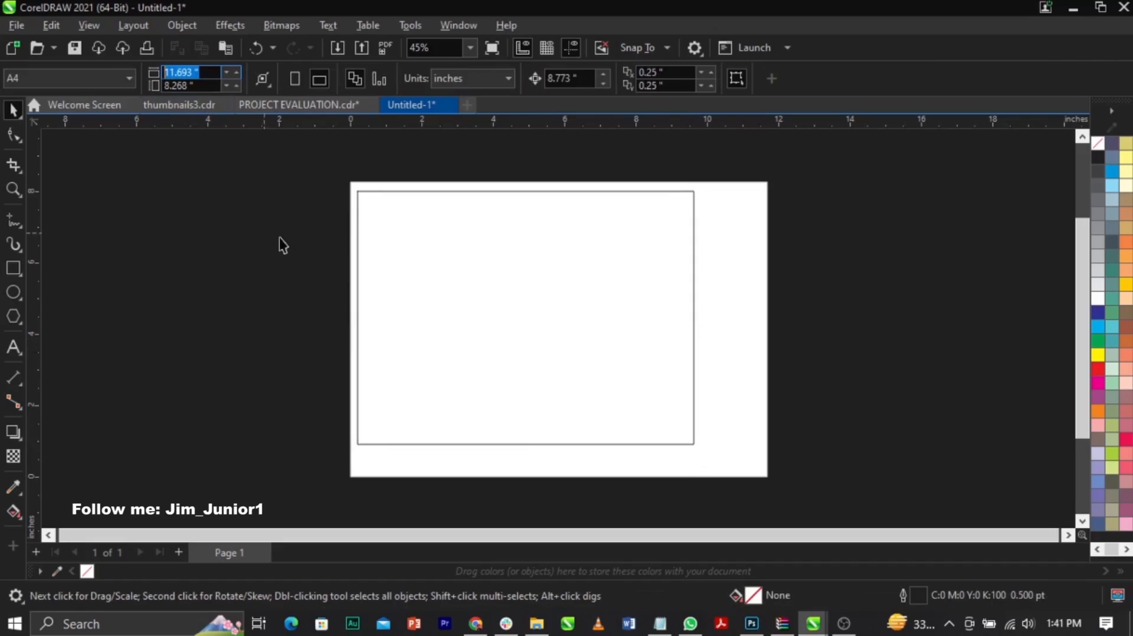
{"action": "left_click", "coordinate": [530, 327]}
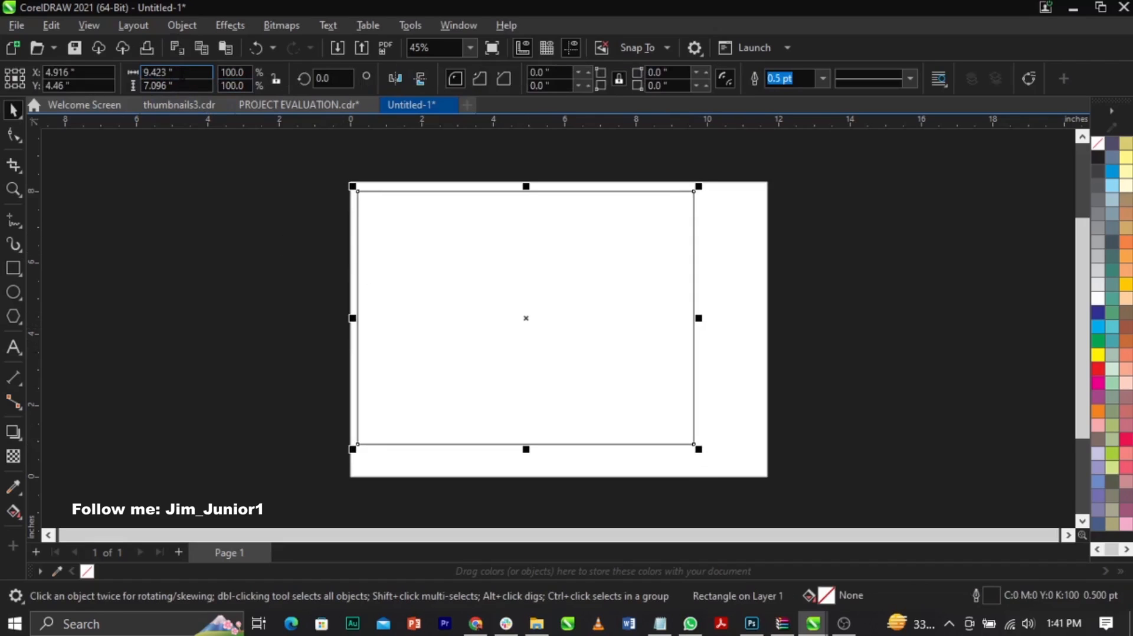
{"action": "left_click_drag", "start_coordinate": [181, 72], "coordinate": [124, 79]}
{"action": "key", "text": "ctrl+v"}
{"action": "key", "text": "Return"}
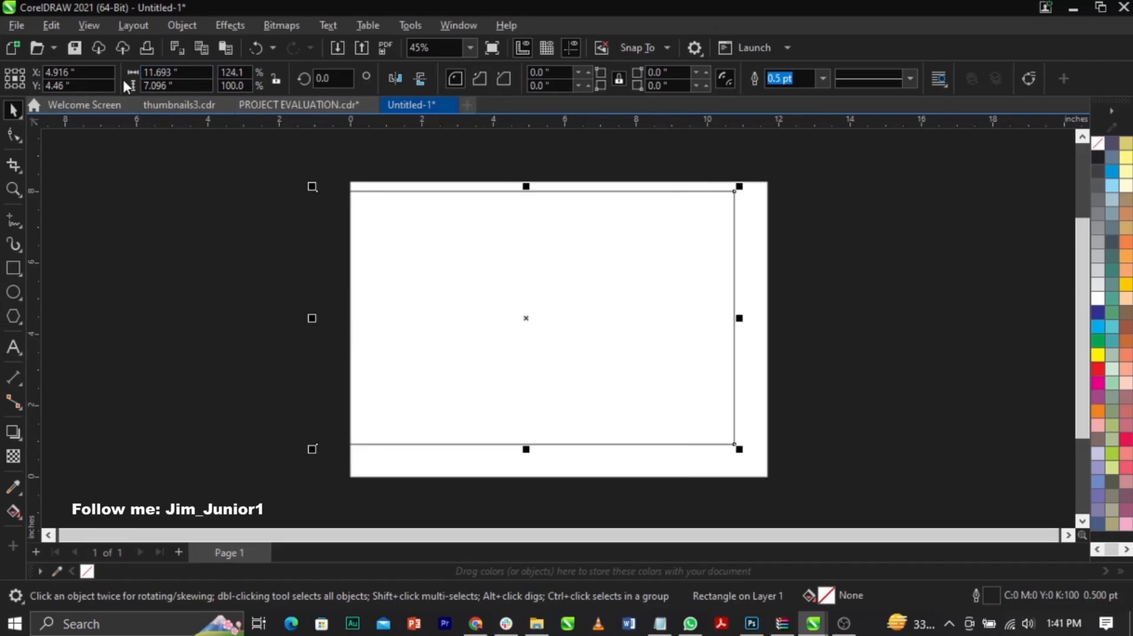
Step: Set the rectangle's height to the page height of 8.268 inches and centre it on the page
{"action": "left_click", "coordinate": [199, 205]}
{"action": "key", "text": "Tab"}
{"action": "key", "text": "ctrl+c"}
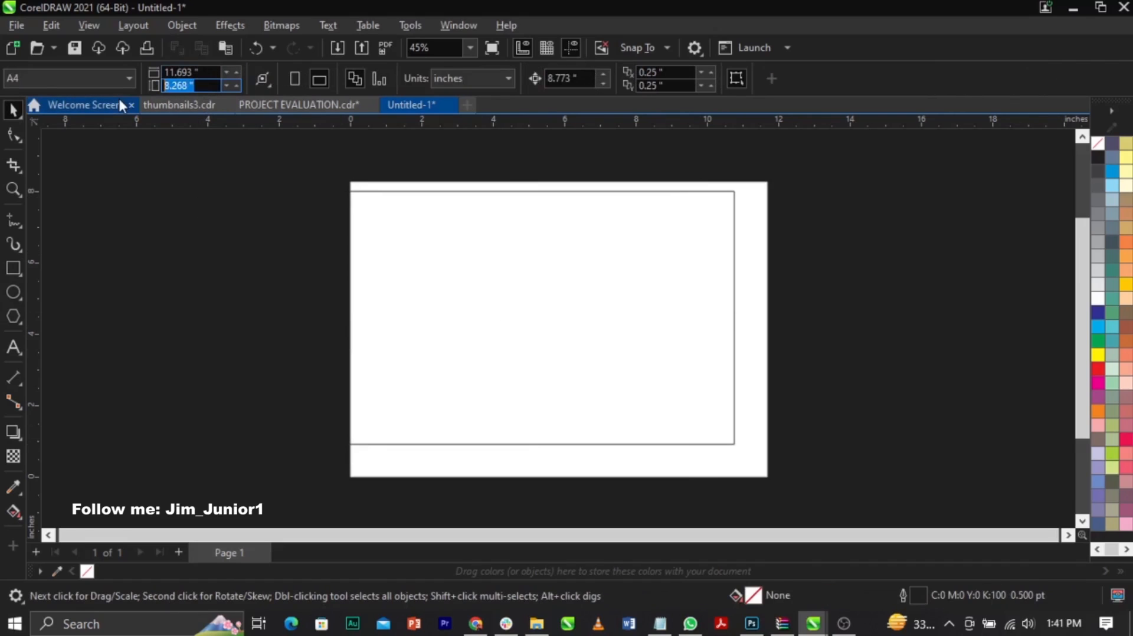
{"action": "left_click", "coordinate": [542, 301]}
{"action": "left_click_drag", "start_coordinate": [178, 85], "coordinate": [83, 105]}
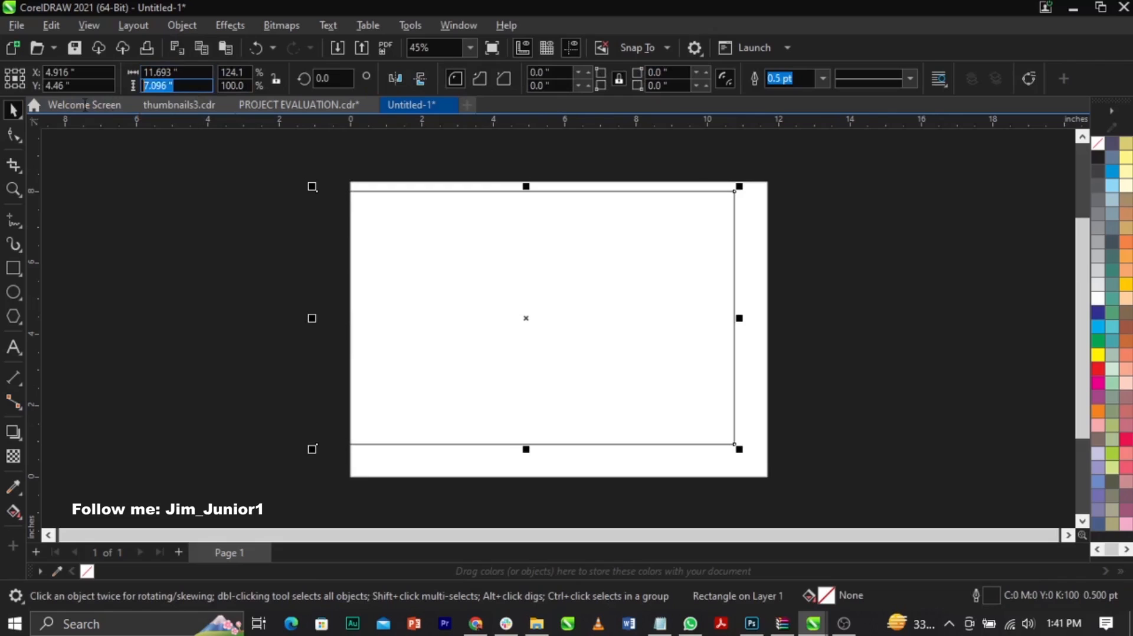
{"action": "key", "text": "ctrl+v"}
{"action": "key", "text": "Return"}
{"action": "key", "text": "p"}
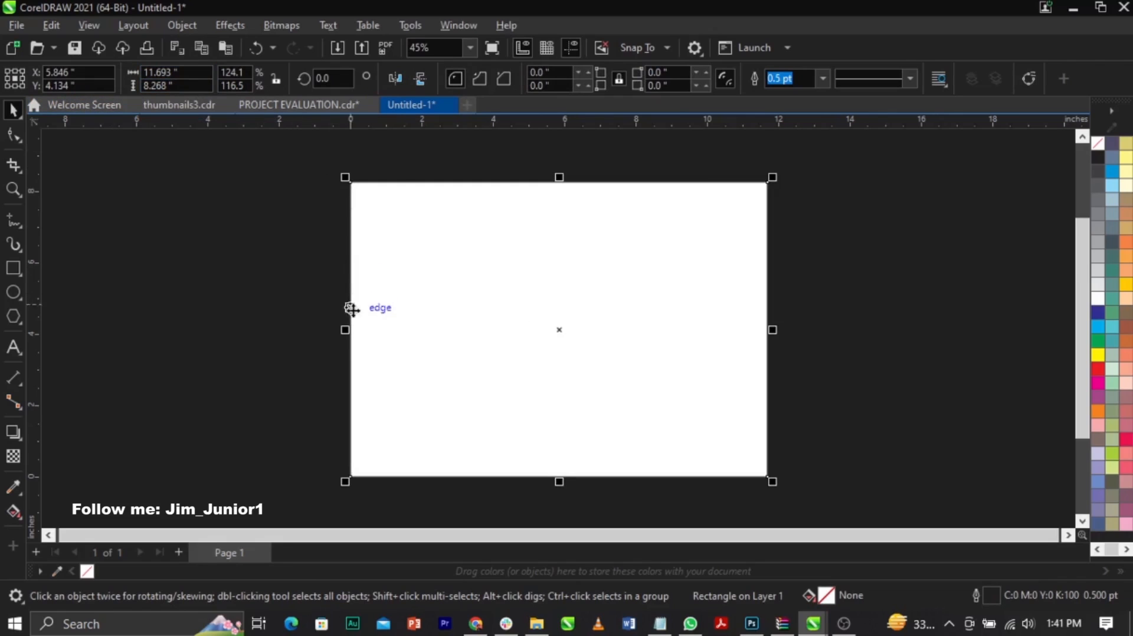
Step: Narrow the rectangle from its left side to about 5.81 inches so it covers only the page's right half
{"action": "left_click_drag", "start_coordinate": [347, 332], "coordinate": [555, 354]}
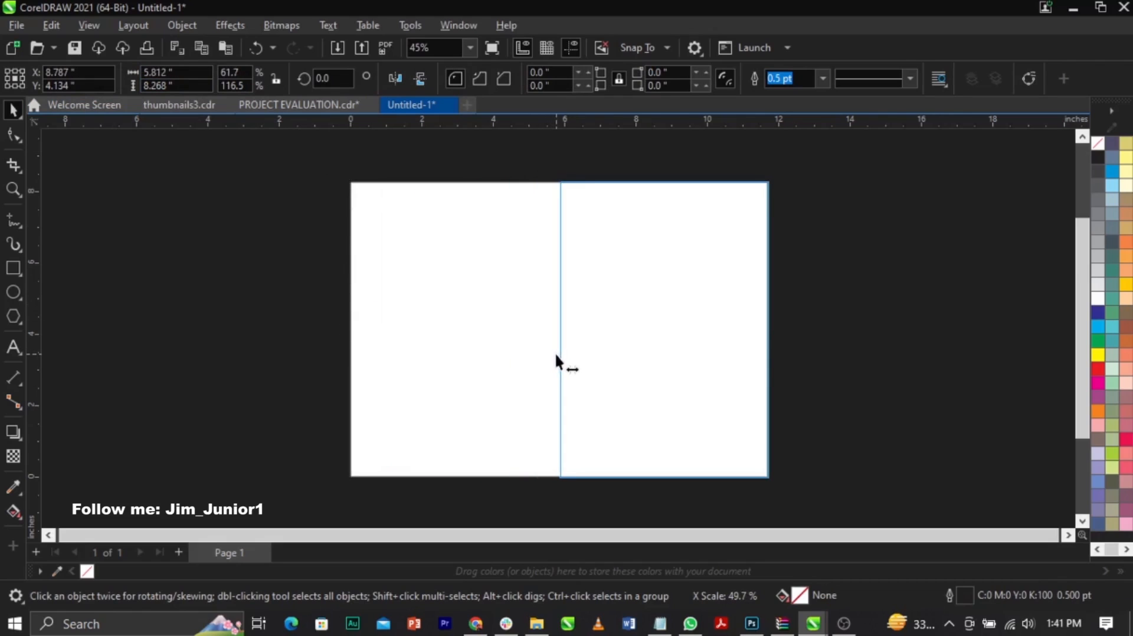
{"action": "left_click_drag", "start_coordinate": [555, 354], "coordinate": [559, 352]}
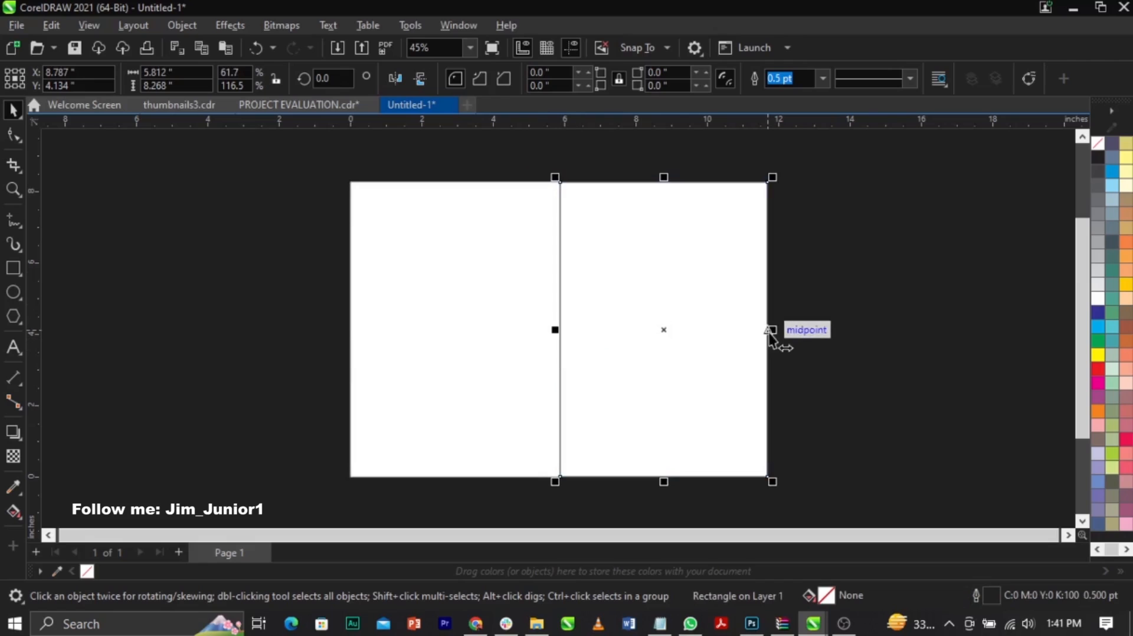
{"action": "left_click_drag", "start_coordinate": [678, 340], "coordinate": [509, 328]}
{"action": "key", "text": "ctrl+z"}
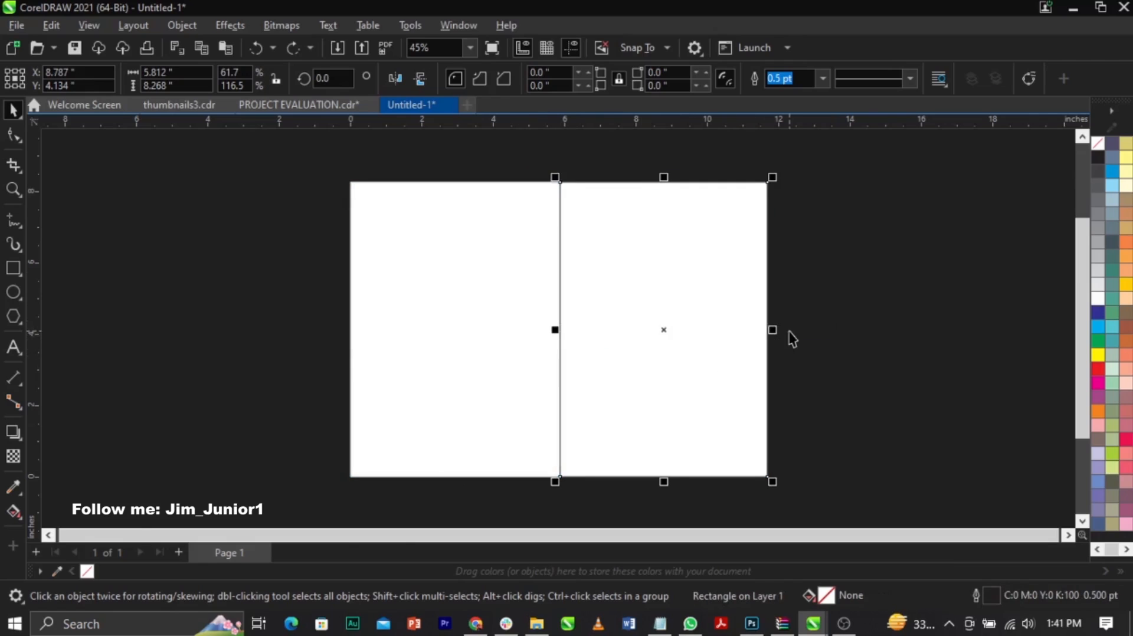
Step: Mirror a copy of the right-half rectangle onto the left half of the page
{"action": "scroll", "coordinate": [789, 332], "scroll_direction": "up", "scroll_amount": 2}
{"action": "scroll", "coordinate": [774, 323], "scroll_direction": "down", "scroll_amount": 2}
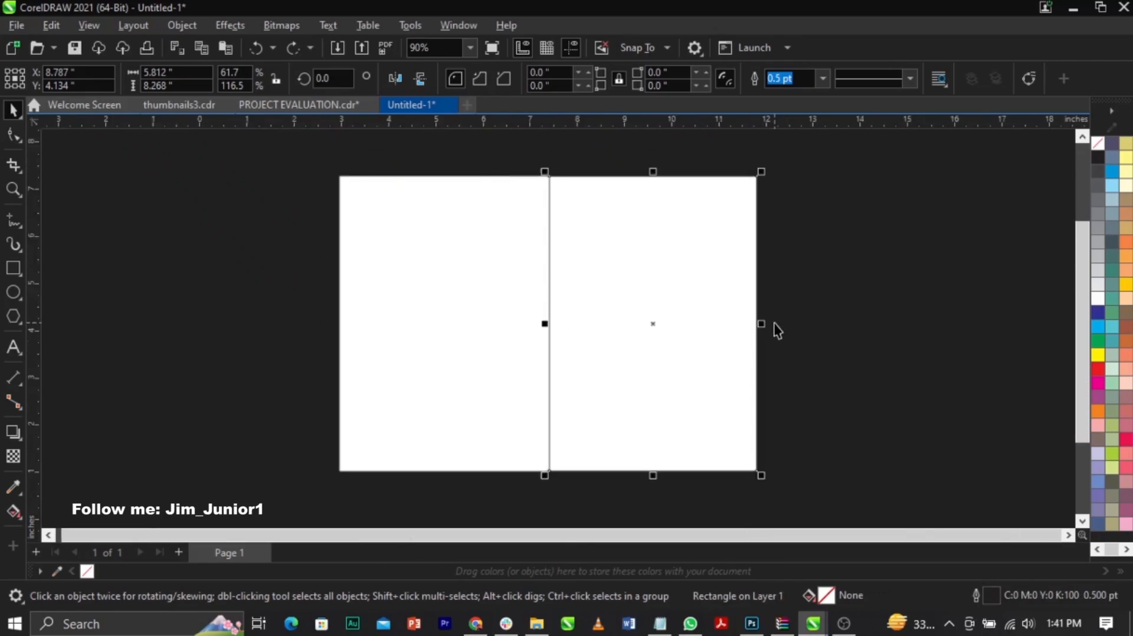
{"action": "left_click_drag", "start_coordinate": [759, 323], "coordinate": [409, 346]}
{"action": "left_click", "coordinate": [831, 359]}
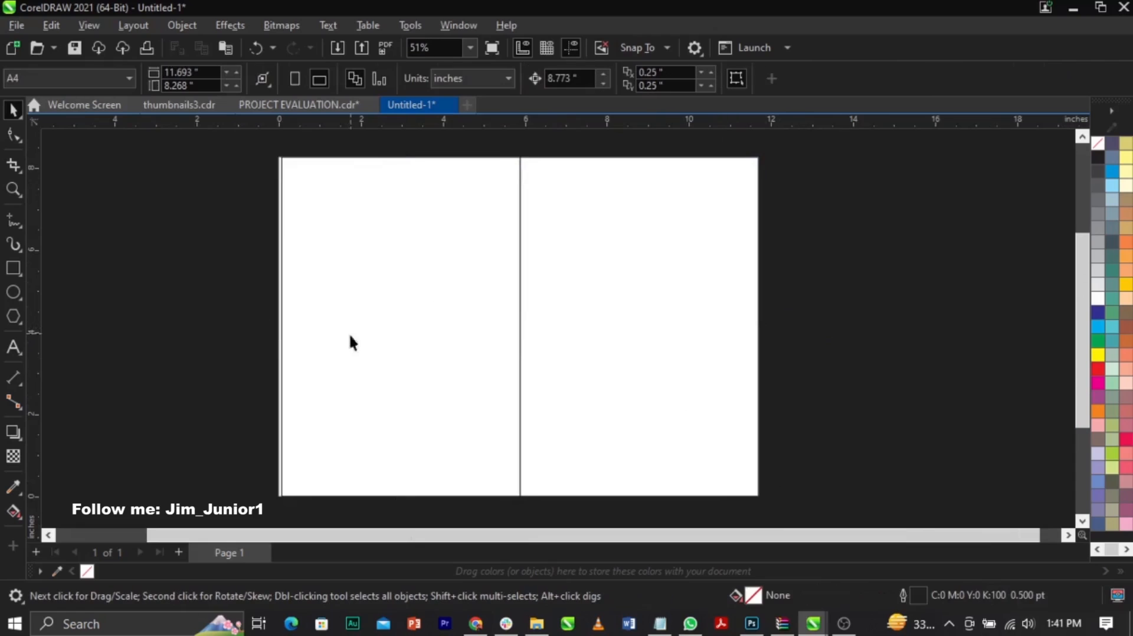
Step: Stretch both rectangles together to the page's left edge so the pair fills the full page width
{"action": "key", "text": "ctrl+a"}
{"action": "scroll", "coordinate": [282, 326], "scroll_direction": "up", "scroll_amount": 8}
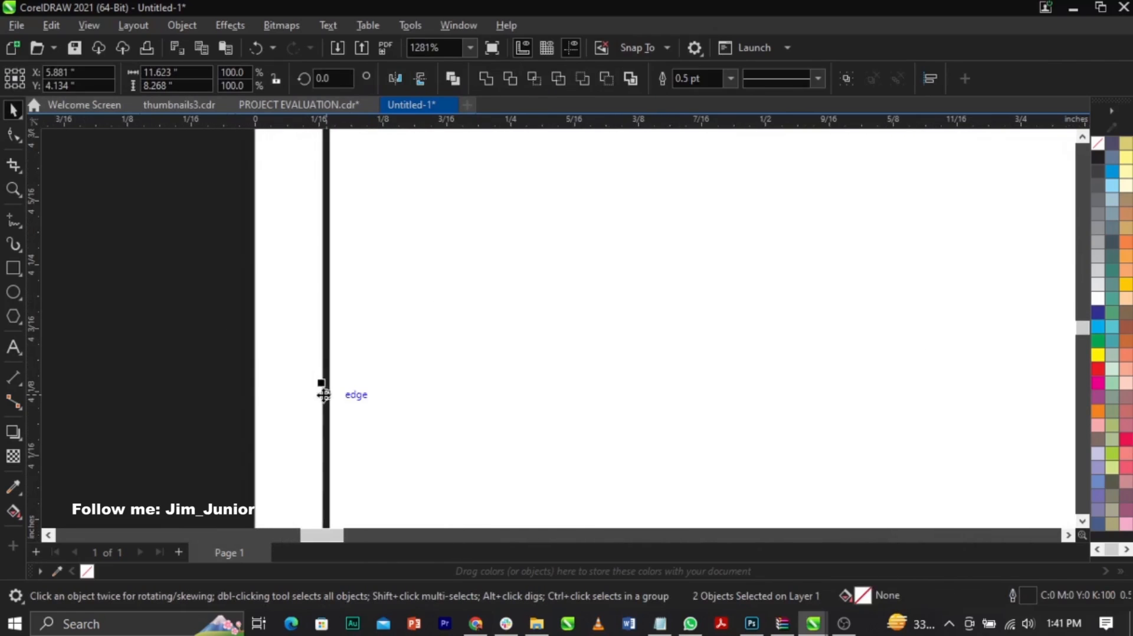
{"action": "left_click_drag", "start_coordinate": [322, 384], "coordinate": [254, 406]}
{"action": "key", "text": "shift+F4"}
{"action": "left_click", "coordinate": [852, 393]}
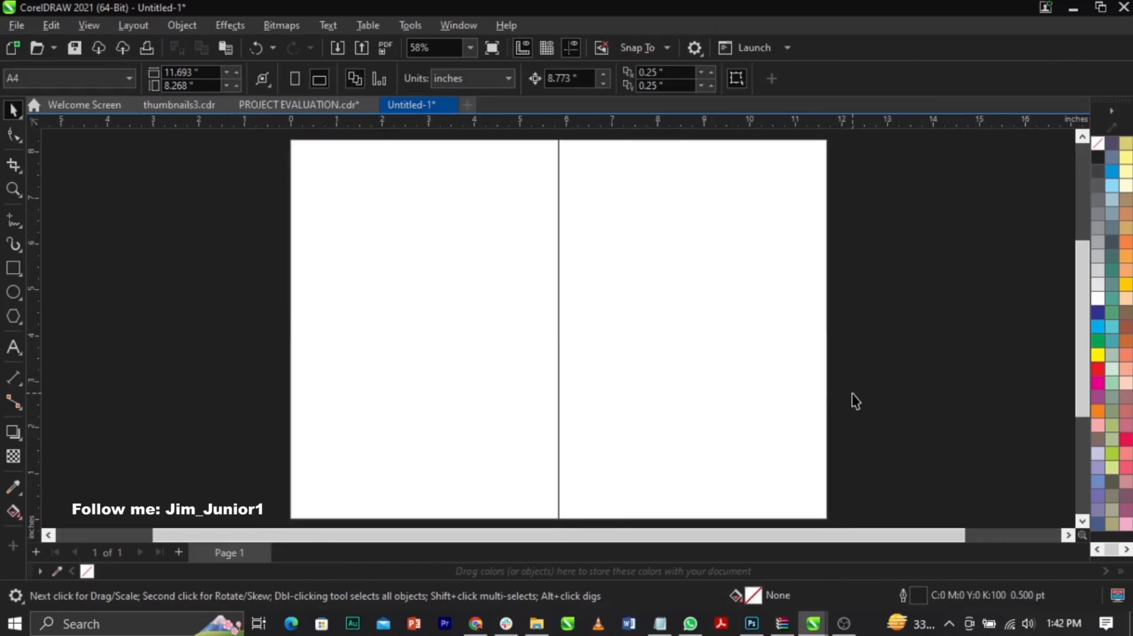
{"action": "scroll", "coordinate": [504, 320], "scroll_direction": "down", "scroll_amount": 2}
{"action": "scroll", "coordinate": [443, 230], "scroll_direction": "up", "scroll_amount": 3}
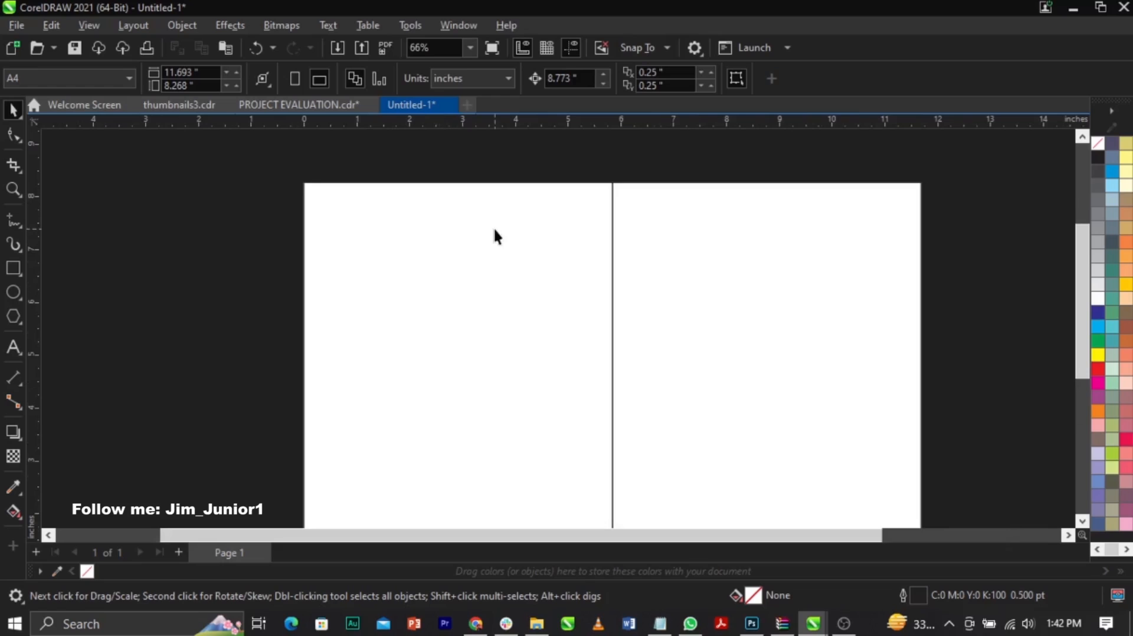
{"action": "scroll", "coordinate": [494, 235], "scroll_direction": "down", "scroll_amount": 1}
{"action": "scroll", "coordinate": [366, 174], "scroll_direction": "up", "scroll_amount": 2}
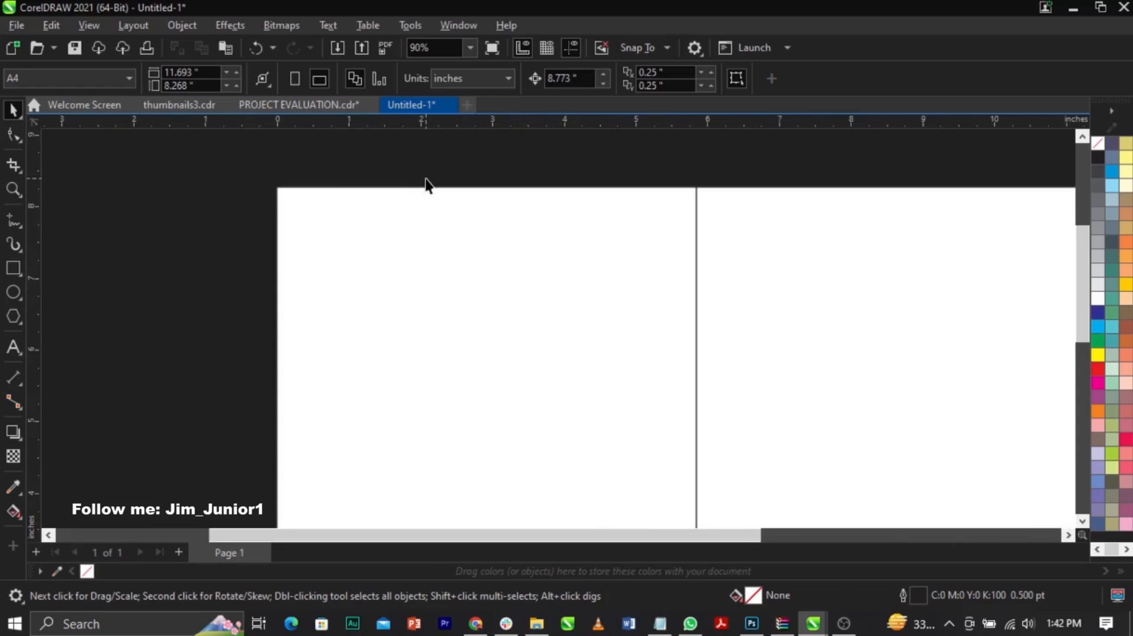
{"action": "scroll", "coordinate": [428, 185], "scroll_direction": "down", "scroll_amount": 1}
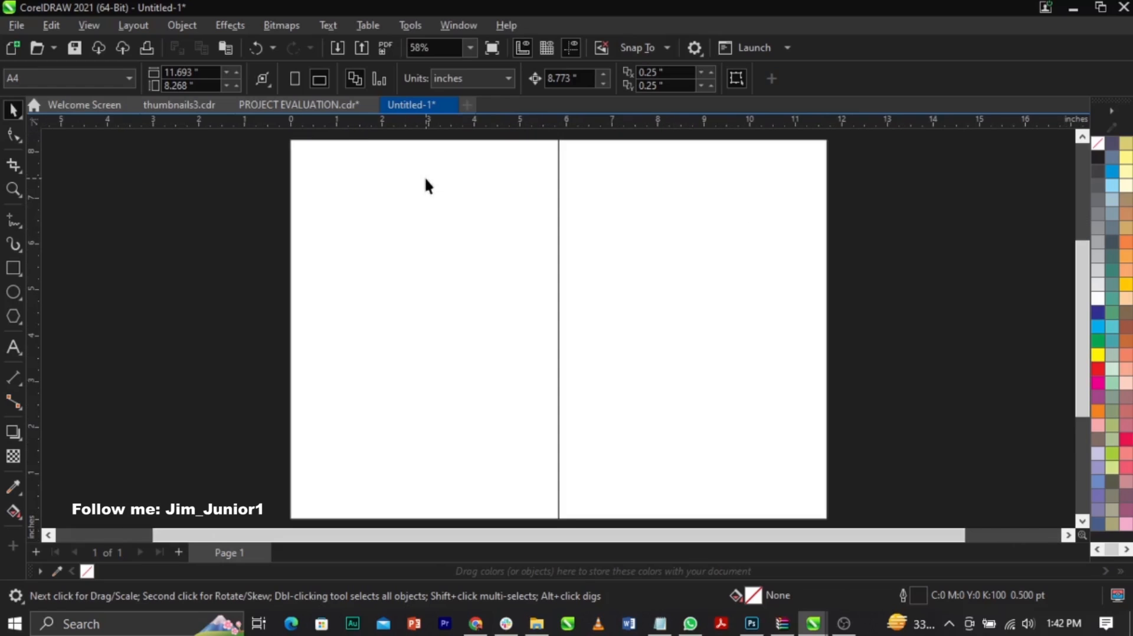
Step: Draw a small rectangle on the left half and set its width and height to 0.7 inches
{"action": "left_click", "coordinate": [13, 269]}
{"action": "left_click_drag", "start_coordinate": [376, 225], "coordinate": [444, 298]}
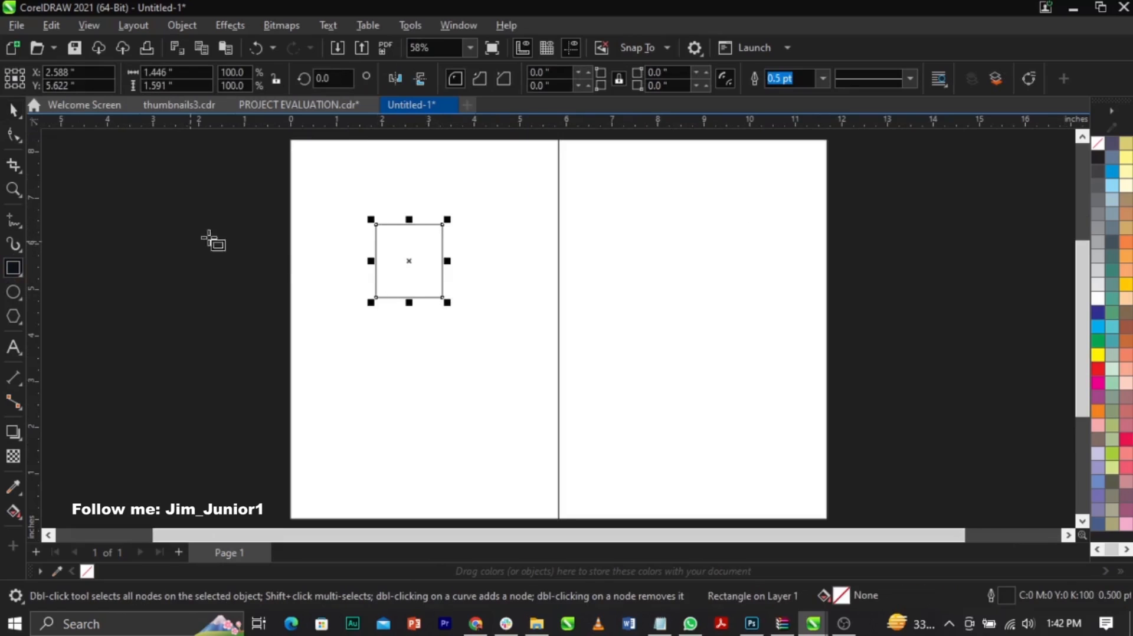
{"action": "left_click", "coordinate": [189, 72]}
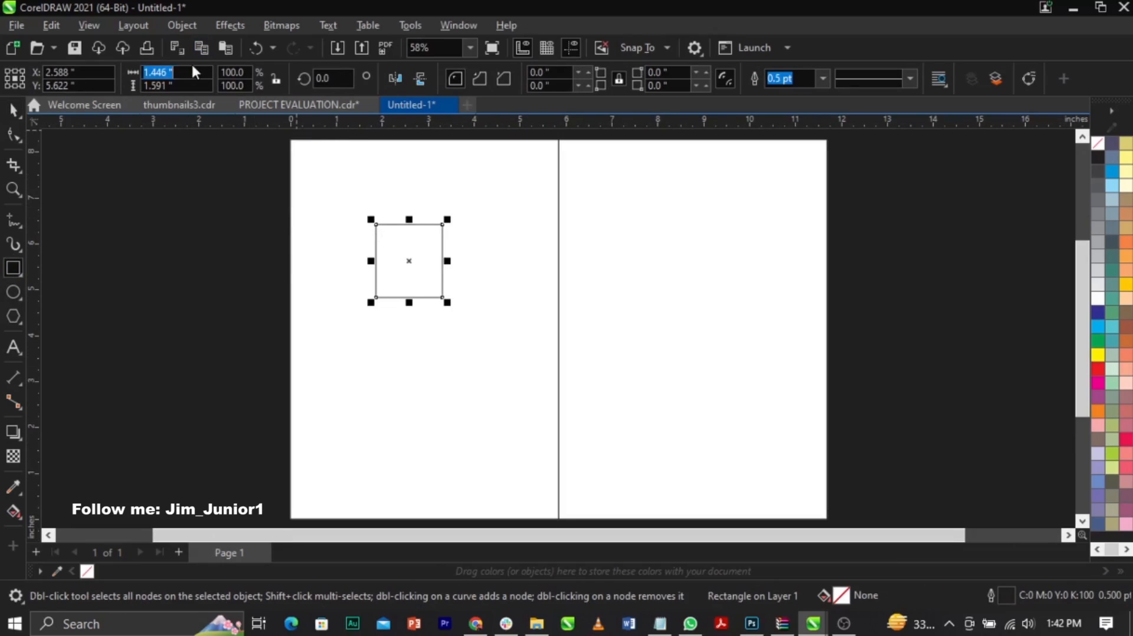
{"action": "type", "text": "0.7"}
{"action": "key", "text": "Tab"}
{"action": "type", "text": "0.7"}
{"action": "key", "text": "Return"}
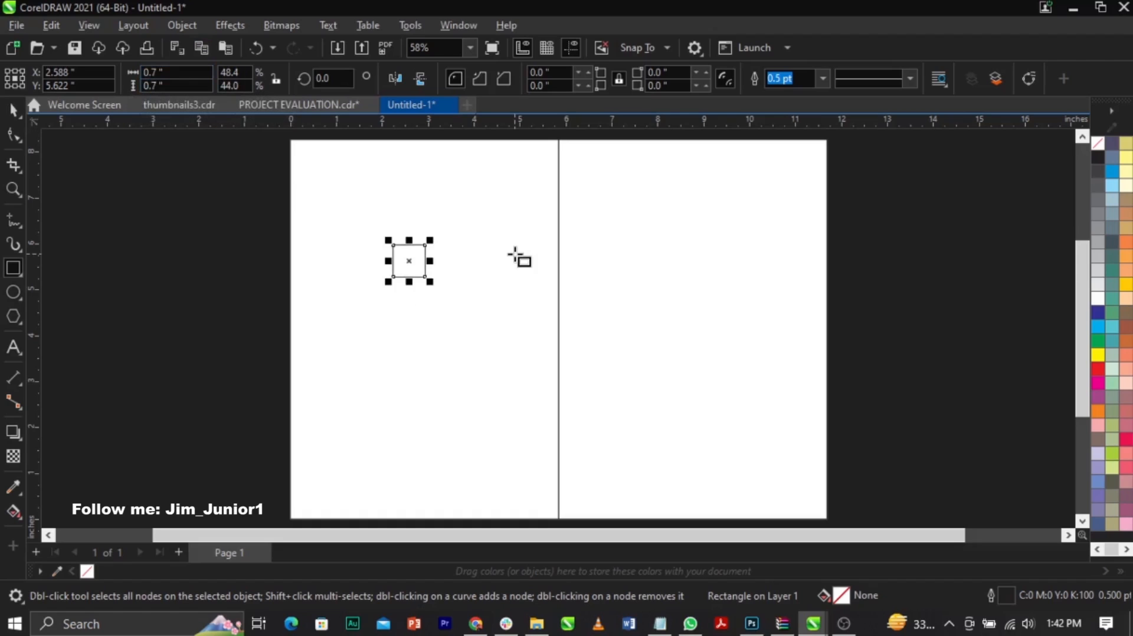
Step: Align the 0.7-inch square to the top and left edges of the left-half rectangle
{"action": "key", "text": "ctrl+a"}
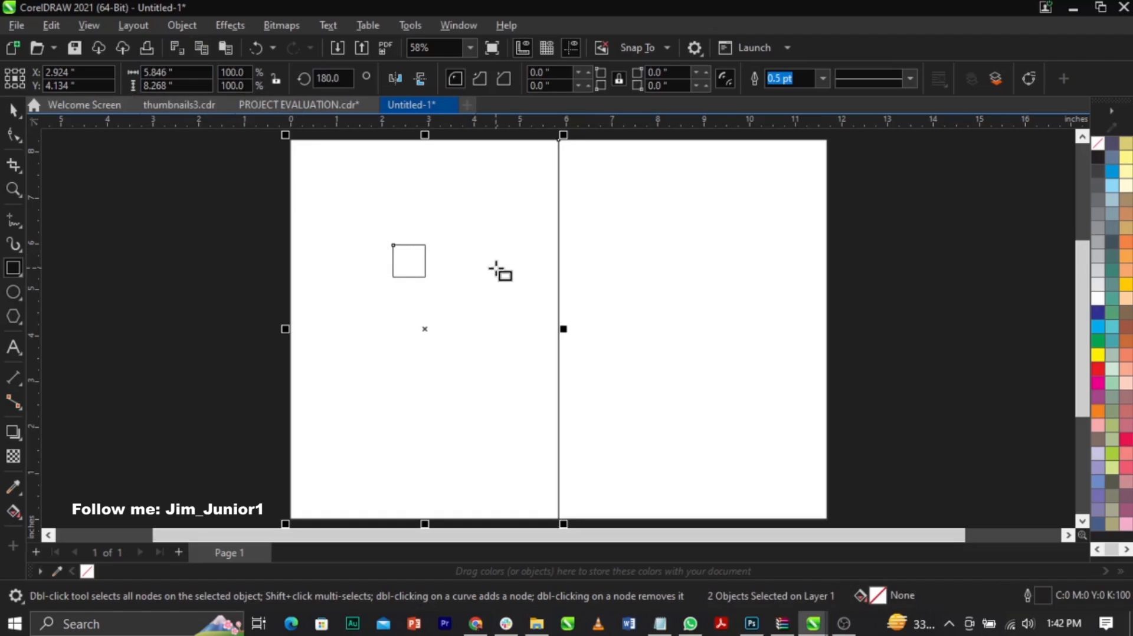
{"action": "key", "text": "t"}
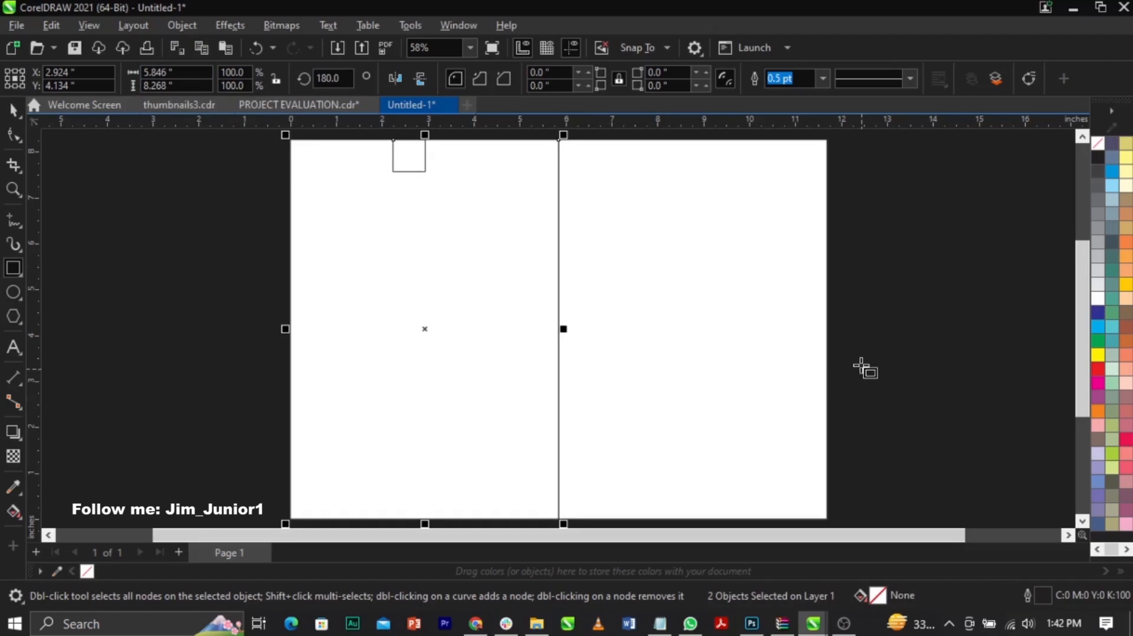
{"action": "key", "text": "l"}
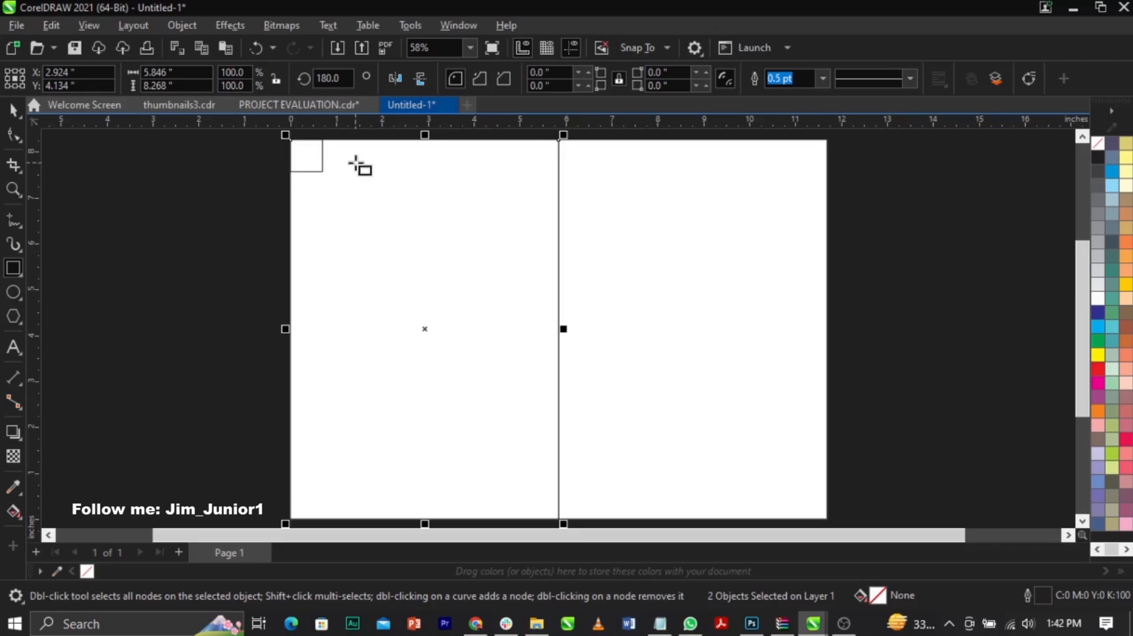
Step: Place a vertical guideline on the square's right edge and a horizontal one on its bottom edge, at 7.569 inches
{"action": "scroll", "coordinate": [322, 133], "scroll_direction": "up", "scroll_amount": 4}
{"action": "scroll", "coordinate": [259, 156], "scroll_direction": "up", "scroll_amount": 1}
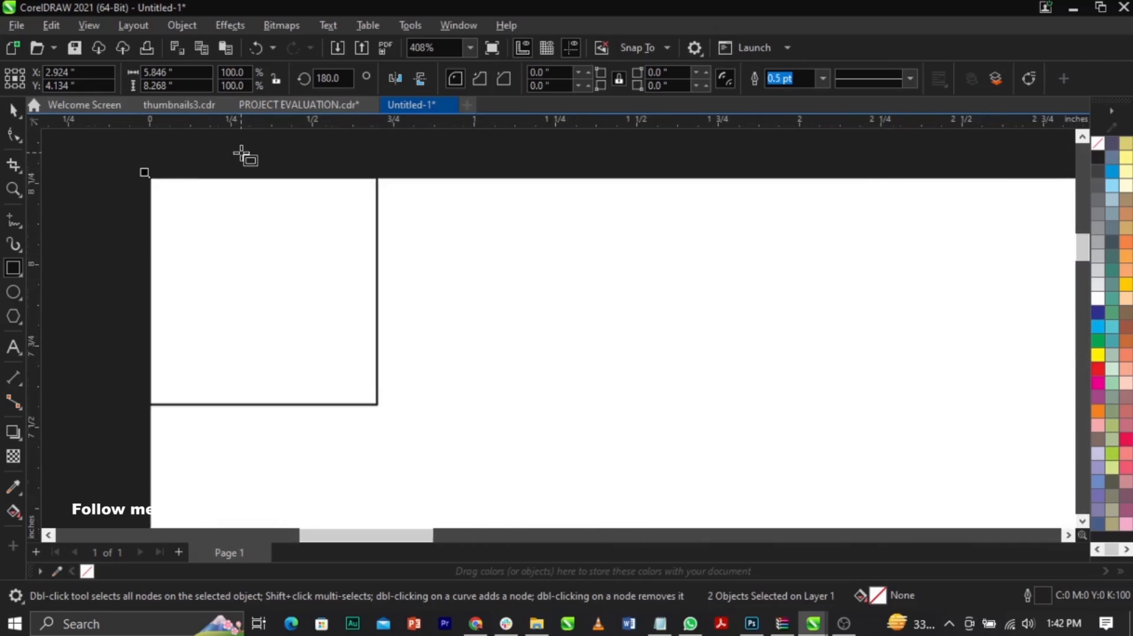
{"action": "left_click_drag", "start_coordinate": [36, 270], "coordinate": [376, 327]}
{"action": "left_click_drag", "start_coordinate": [350, 129], "coordinate": [398, 407]}
{"action": "scroll", "coordinate": [349, 409], "scroll_direction": "up", "scroll_amount": 5}
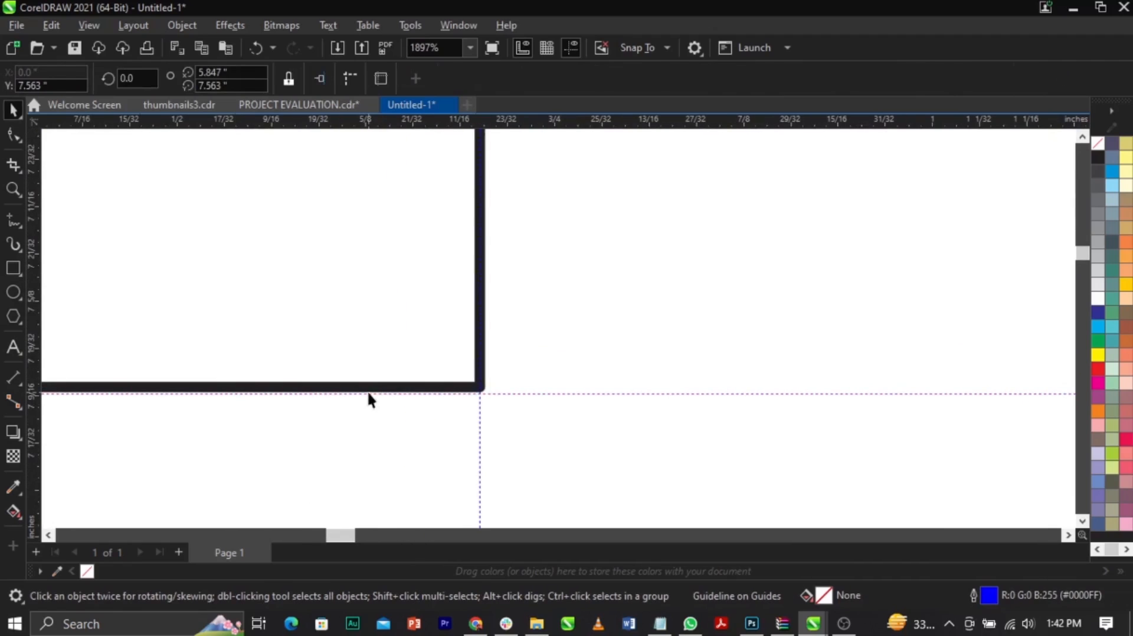
{"action": "left_click", "coordinate": [367, 389]}
{"action": "left_click_drag", "start_coordinate": [521, 395], "coordinate": [522, 387]}
{"action": "key", "text": "F4"}
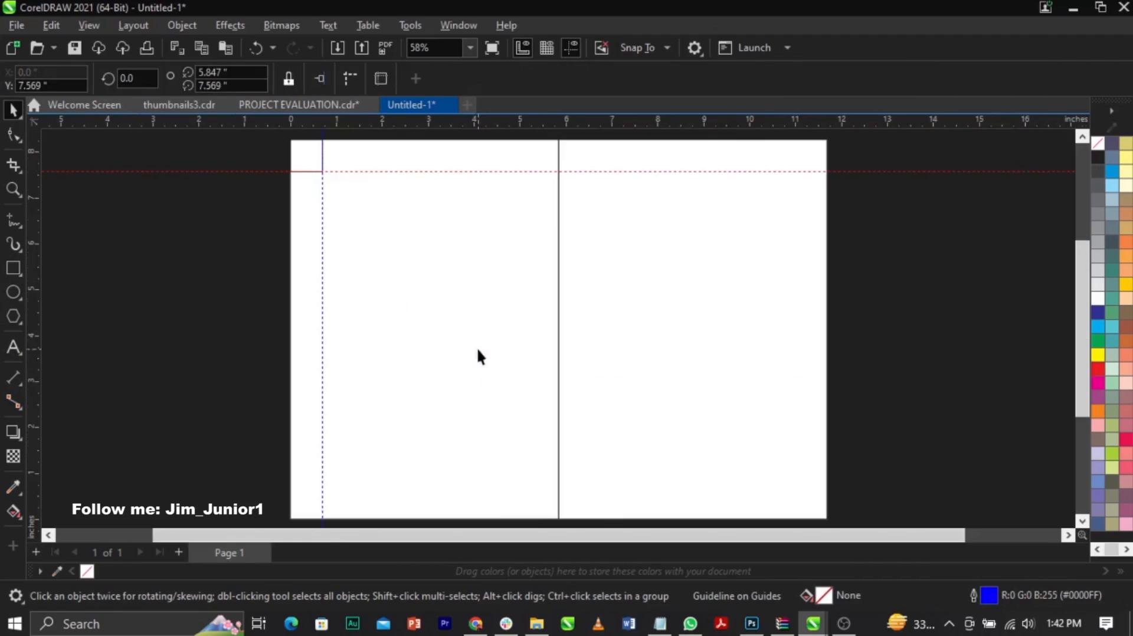
Step: Align the square to the left-half rectangle's bottom and add a horizontal guideline along its top edge at 0.7 inches
{"action": "left_click", "coordinate": [298, 156]}
{"action": "key", "text": "ctrl+a"}
{"action": "key", "text": "b"}
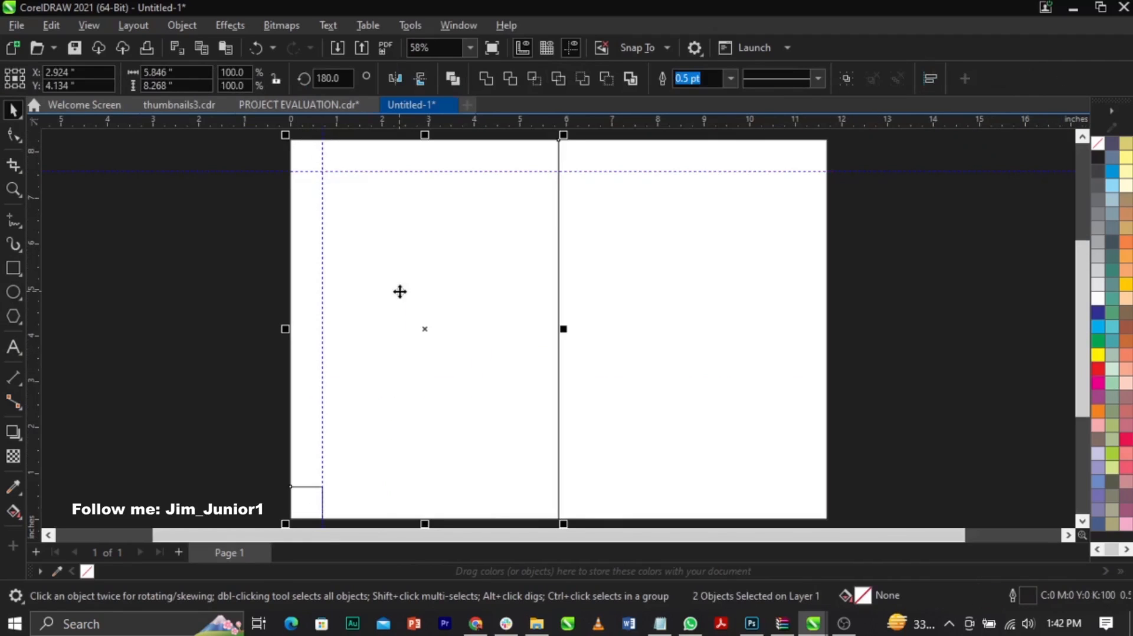
{"action": "scroll", "coordinate": [302, 514], "scroll_direction": "up", "scroll_amount": 6}
{"action": "scroll", "coordinate": [305, 504], "scroll_direction": "up", "scroll_amount": 2}
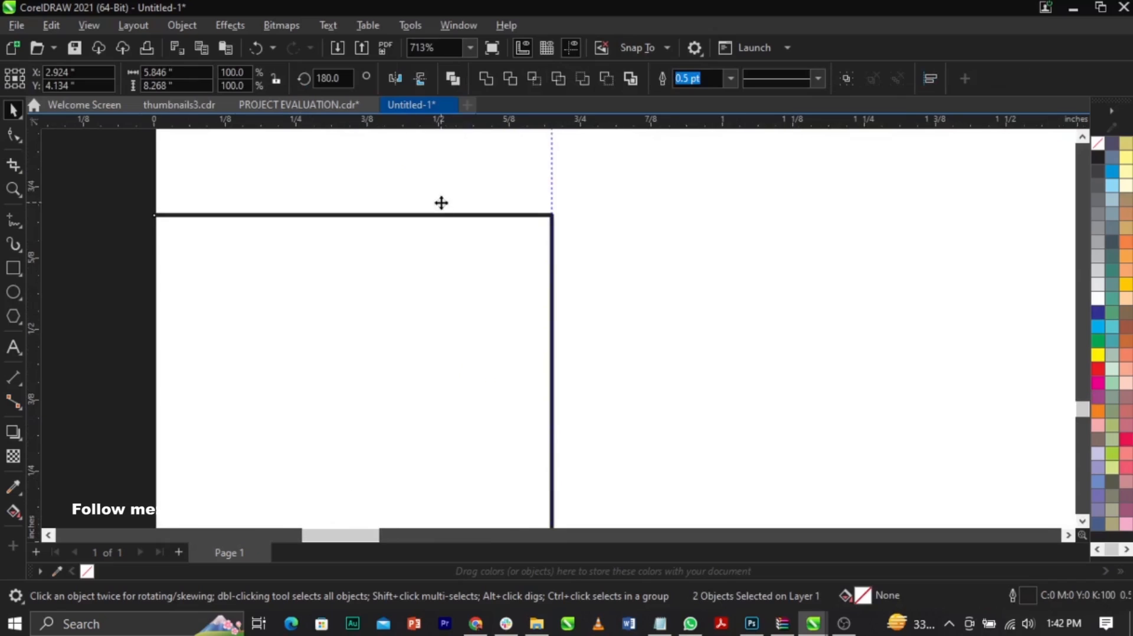
{"action": "left_click_drag", "start_coordinate": [428, 125], "coordinate": [440, 216]}
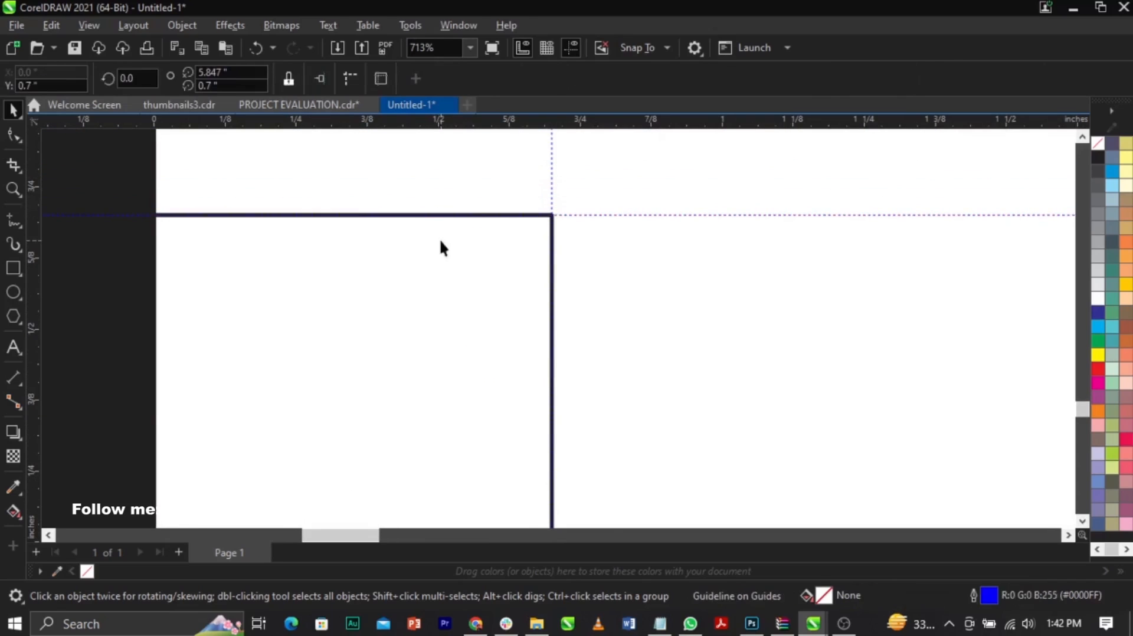
Step: Align the square to the left-half rectangle's right edge and place a vertical guideline on the square's left edge
{"action": "scroll", "coordinate": [449, 257], "scroll_direction": "down", "scroll_amount": 2}
{"action": "key", "text": "r"}
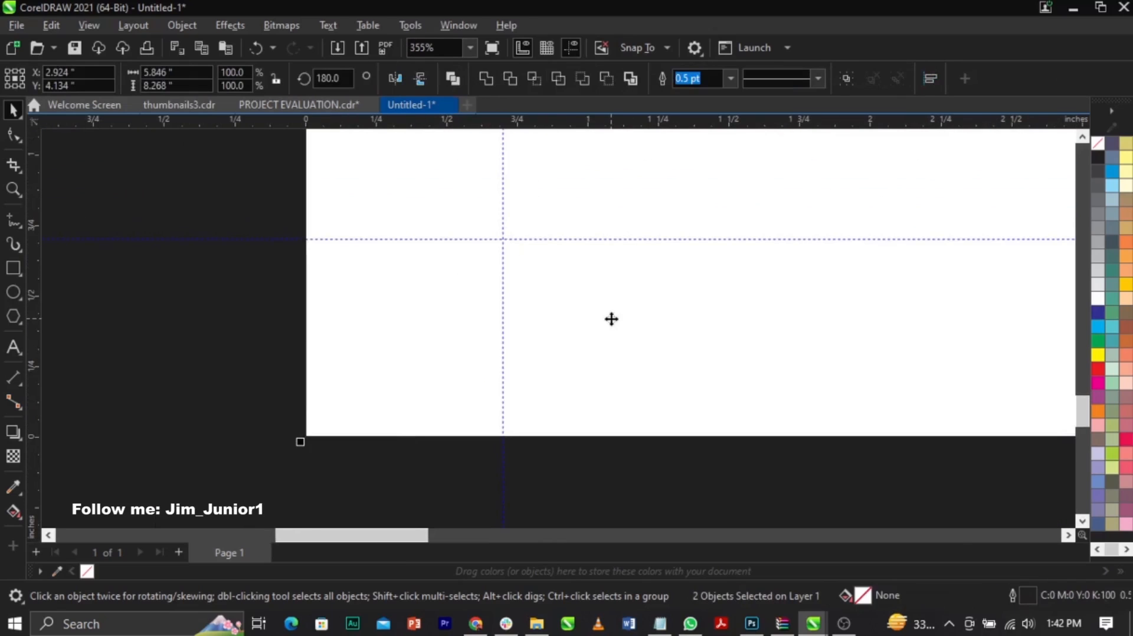
{"action": "key", "text": "F4"}
{"action": "key", "text": "F2"}
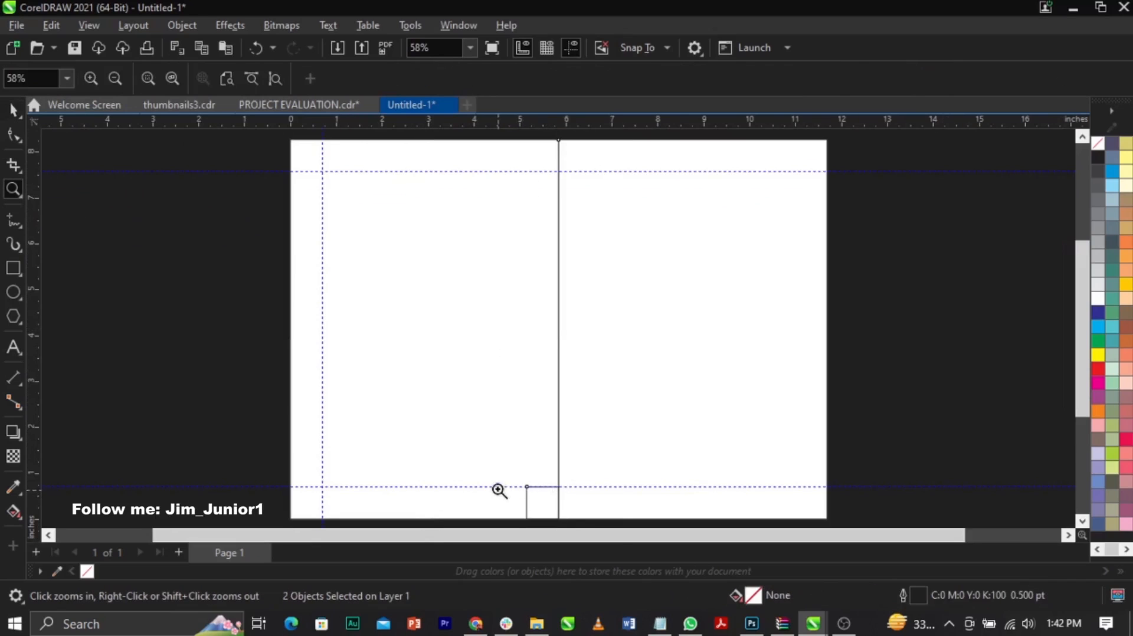
{"action": "left_click", "coordinate": [517, 489]}
{"action": "key", "text": "space"}
{"action": "left_click_drag", "start_coordinate": [37, 352], "coordinate": [451, 357]}
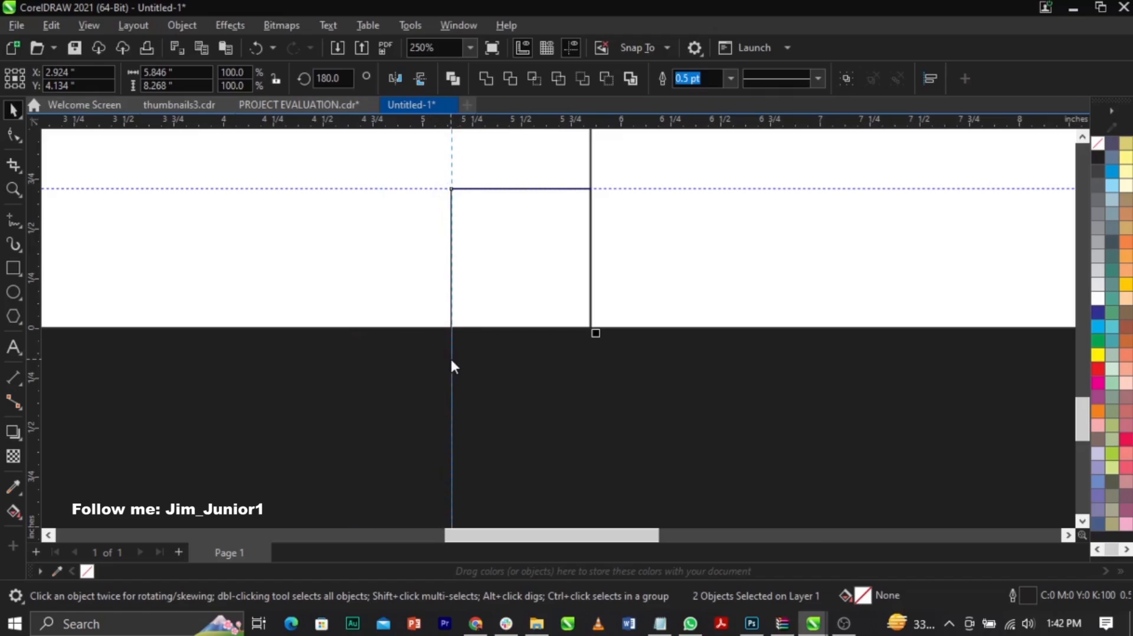
Step: Align the 0.7-inch square to the right-half rectangle's left edge and place a vertical guideline on the square's right edge
{"action": "left_click", "coordinate": [553, 253]}
{"action": "left_click", "coordinate": [654, 264], "text": "shift"}
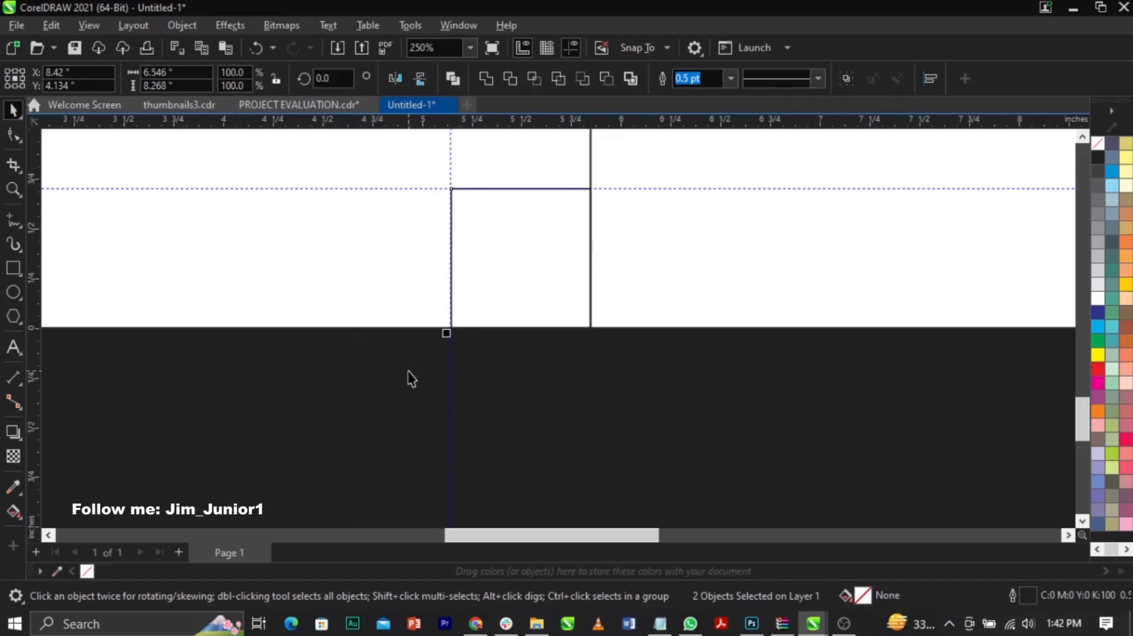
{"action": "key", "text": "l"}
{"action": "scroll", "coordinate": [369, 380], "scroll_direction": "down", "scroll_amount": 2}
{"action": "scroll", "coordinate": [531, 320], "scroll_direction": "up", "scroll_amount": 3}
{"action": "left_click_drag", "start_coordinate": [39, 410], "coordinate": [605, 484]}
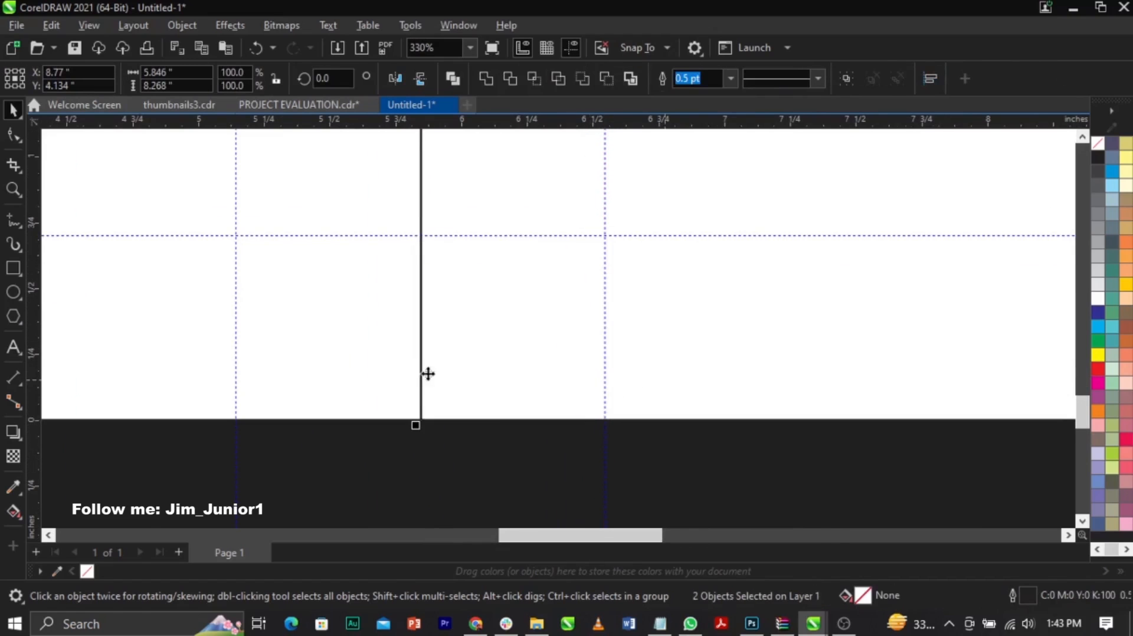
Step: Align the square to the right-half rectangle's right edge and add a vertical guideline along the square's left edge
{"action": "scroll", "coordinate": [531, 384], "scroll_direction": "down", "scroll_amount": 4}
{"action": "scroll", "coordinate": [98, 445], "scroll_direction": "up", "scroll_amount": 2}
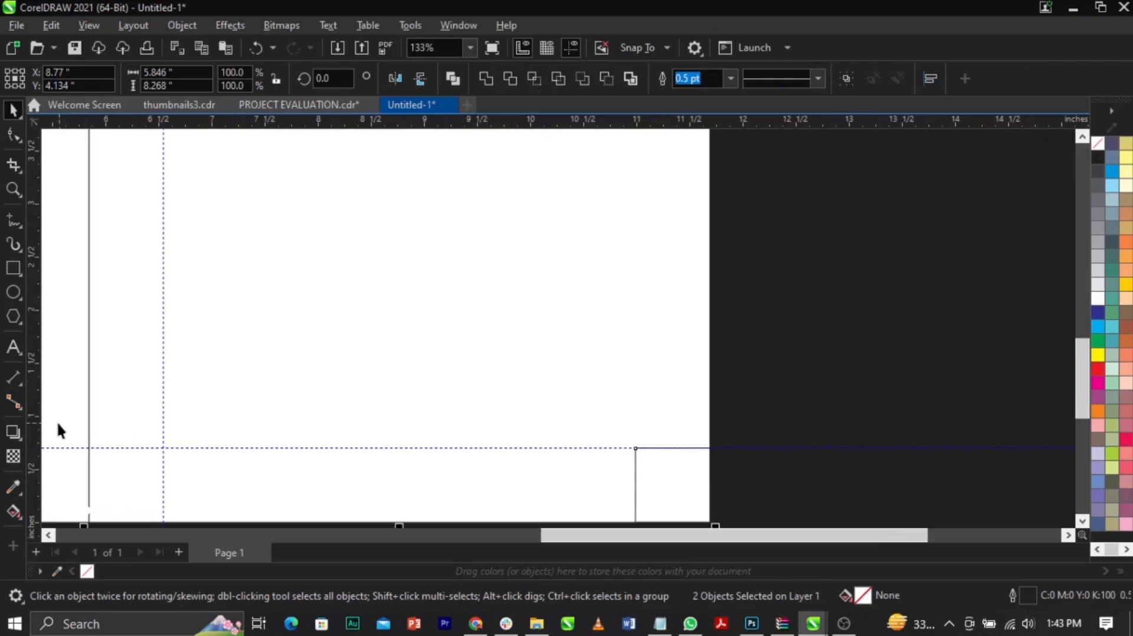
{"action": "left_click_drag", "start_coordinate": [39, 422], "coordinate": [633, 485]}
Step: Delete the 0.7-inch square from the page's lower right corner
{"action": "scroll", "coordinate": [791, 354], "scroll_direction": "down", "scroll_amount": 2}
{"action": "left_click_drag", "start_coordinate": [824, 341], "coordinate": [660, 450]}
{"action": "key", "text": "Delete"}
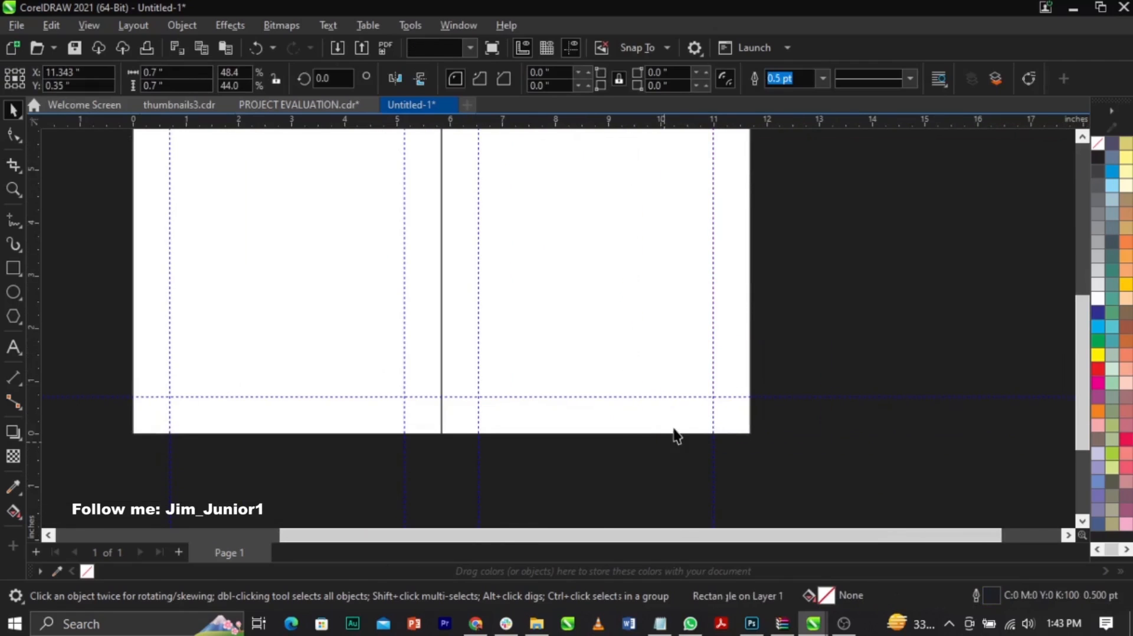
Step: Place a vertical guideline at 5.847 inches on the dividing line between the two page halves
{"action": "key", "text": "F4"}
{"action": "scroll", "coordinate": [537, 418], "scroll_direction": "down", "scroll_amount": 1}
{"action": "scroll", "coordinate": [540, 425], "scroll_direction": "down", "scroll_amount": 1}
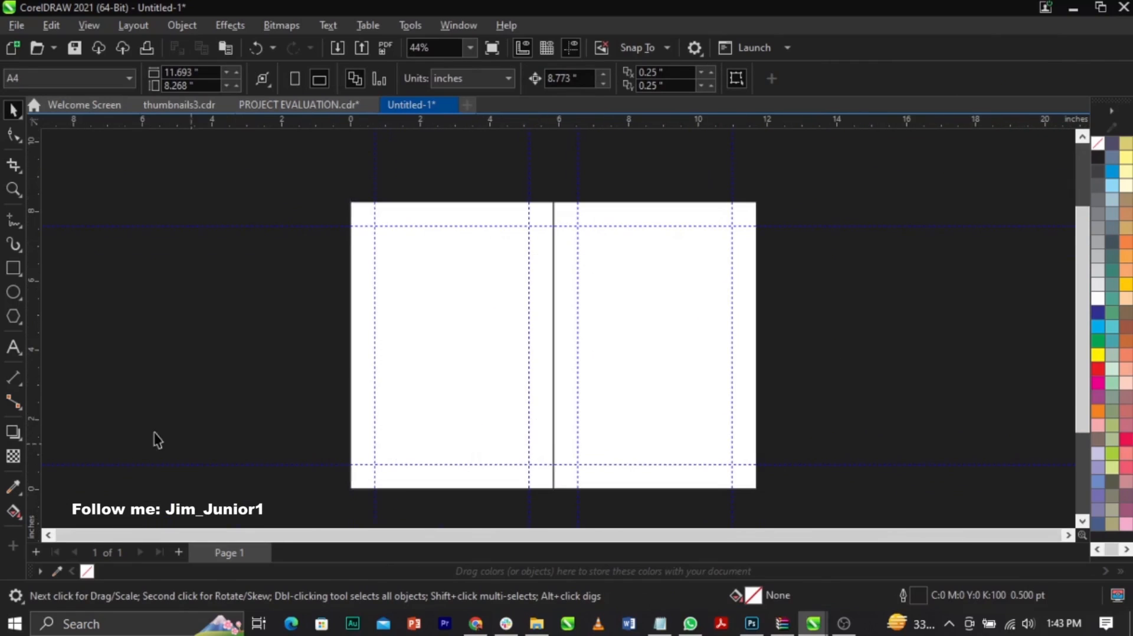
{"action": "left_click_drag", "start_coordinate": [36, 419], "coordinate": [552, 461]}
{"action": "scroll", "coordinate": [558, 387], "scroll_direction": "down", "scroll_amount": 1}
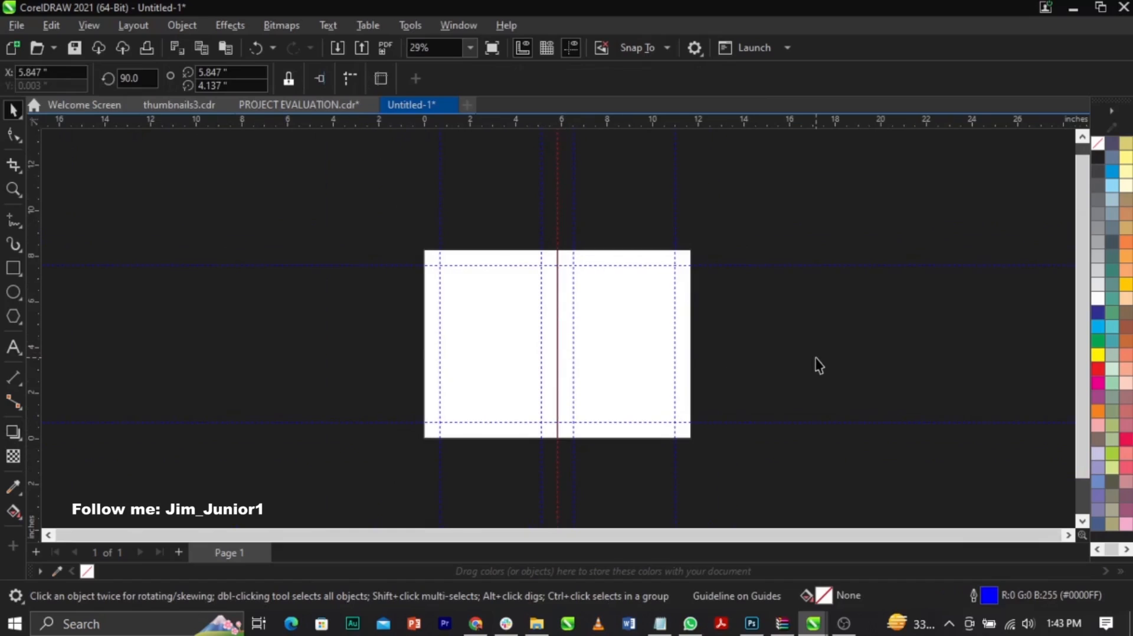
Step: Remove the outline from both half-page rectangles
{"action": "key", "text": "ctrl+a"}
{"action": "key", "text": "F4"}
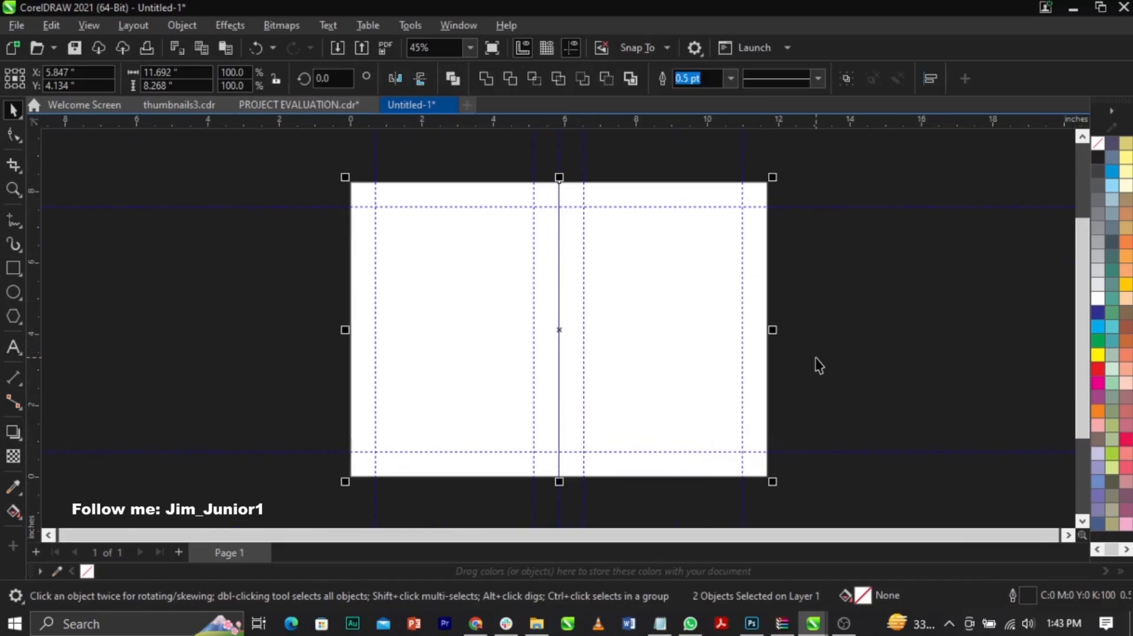
{"action": "right_click", "coordinate": [1098, 148]}
{"action": "left_click", "coordinate": [1064, 161]}
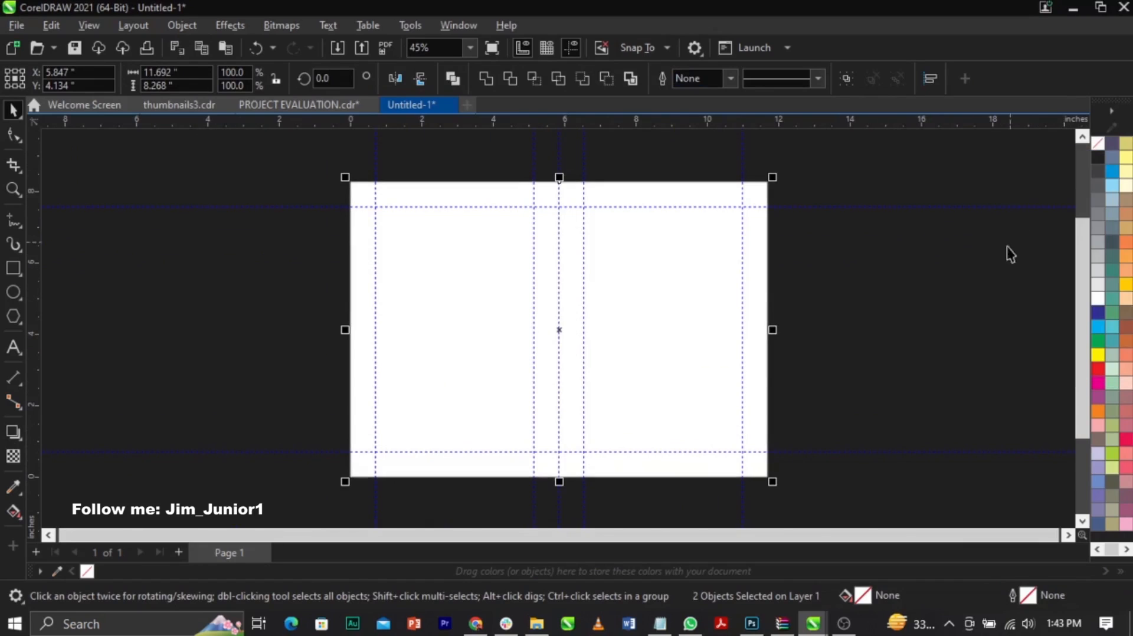
{"action": "left_click", "coordinate": [993, 283]}
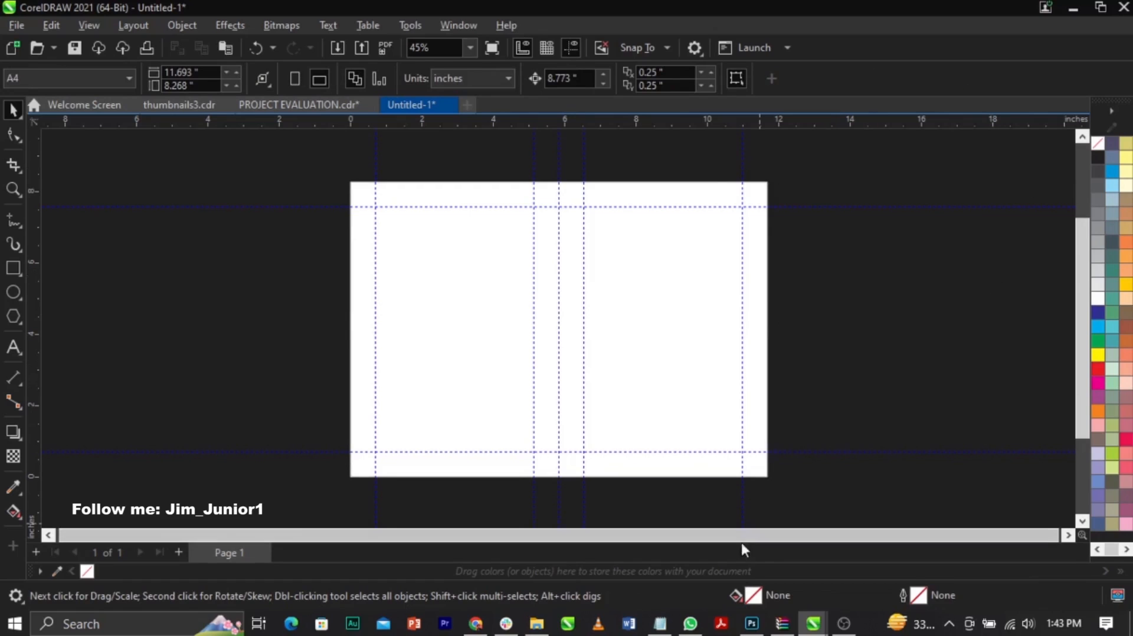
Step: Switch to the Notepad text file, copy the title "Introduction to PROJECT EVALUATION", and return to CorelDRAW
{"action": "left_click", "coordinate": [659, 623]}
{"action": "left_click_drag", "start_coordinate": [703, 81], "coordinate": [668, 98]}
{"action": "left_click", "coordinate": [870, 103]}
{"action": "left_click", "coordinate": [904, 105]}
{"action": "left_click_drag", "start_coordinate": [904, 105], "coordinate": [667, 62]}
{"action": "key", "text": "ctrl+c"}
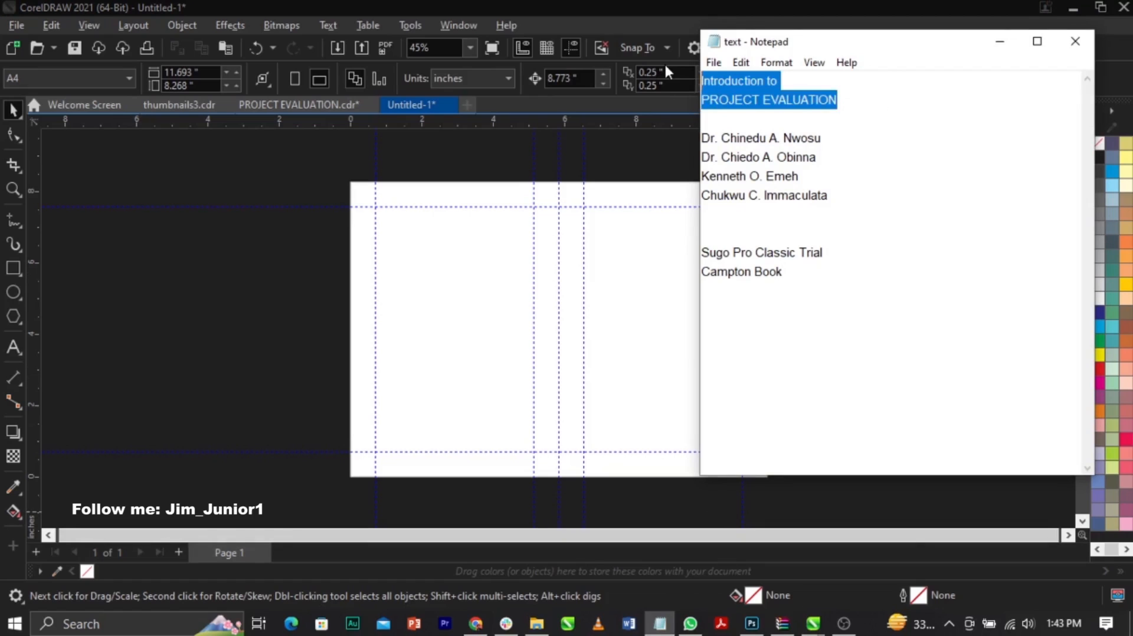
{"action": "left_click", "coordinate": [286, 296]}
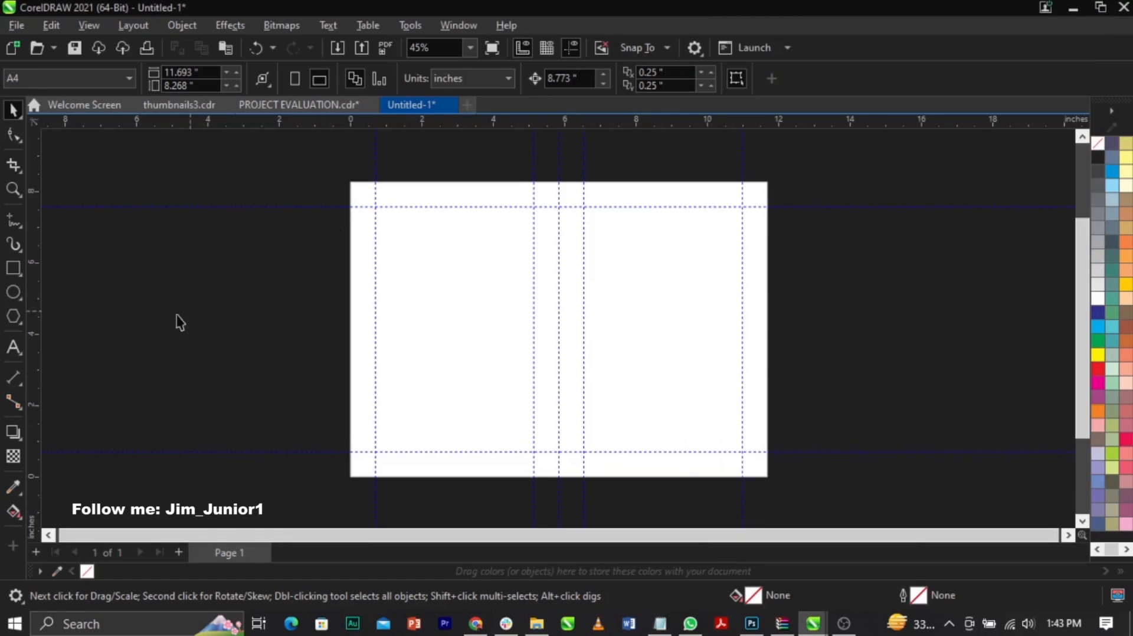
Step: Paste the copied title as text beside the page's right edge and fill it with white
{"action": "left_click", "coordinate": [8, 348]}
{"action": "left_click", "coordinate": [783, 308]}
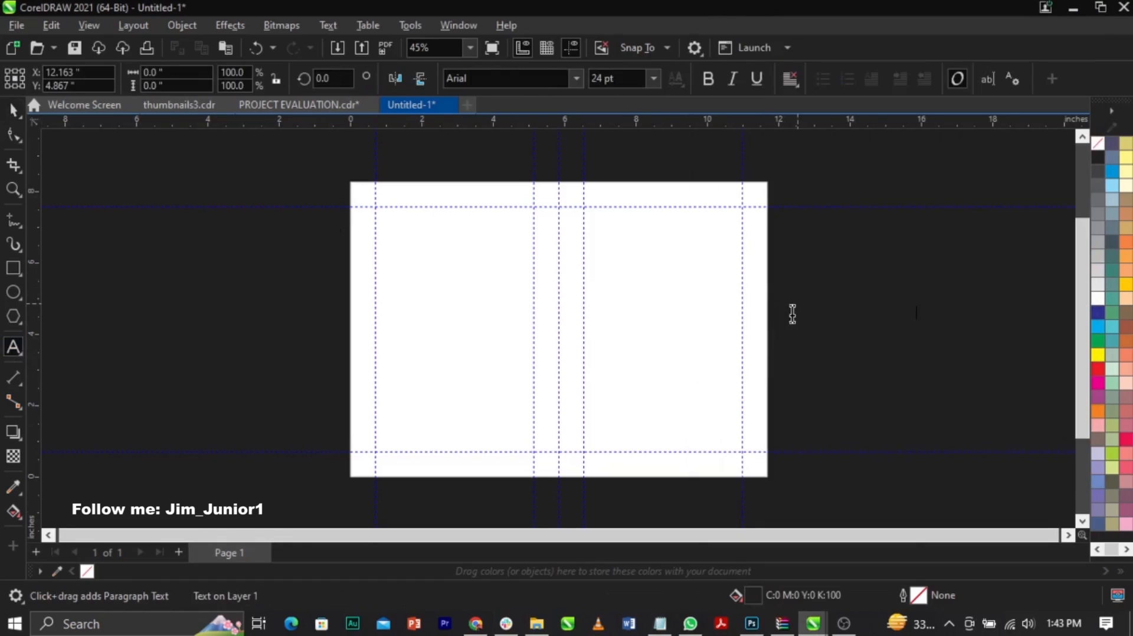
{"action": "key", "text": "ctrl+v"}
{"action": "key", "text": "ctrl+space"}
{"action": "left_click", "coordinate": [1098, 299]}
{"action": "left_click", "coordinate": [969, 320]}
{"action": "left_click_drag", "start_coordinate": [848, 322], "coordinate": [859, 321]}
{"action": "left_click", "coordinate": [885, 362]}
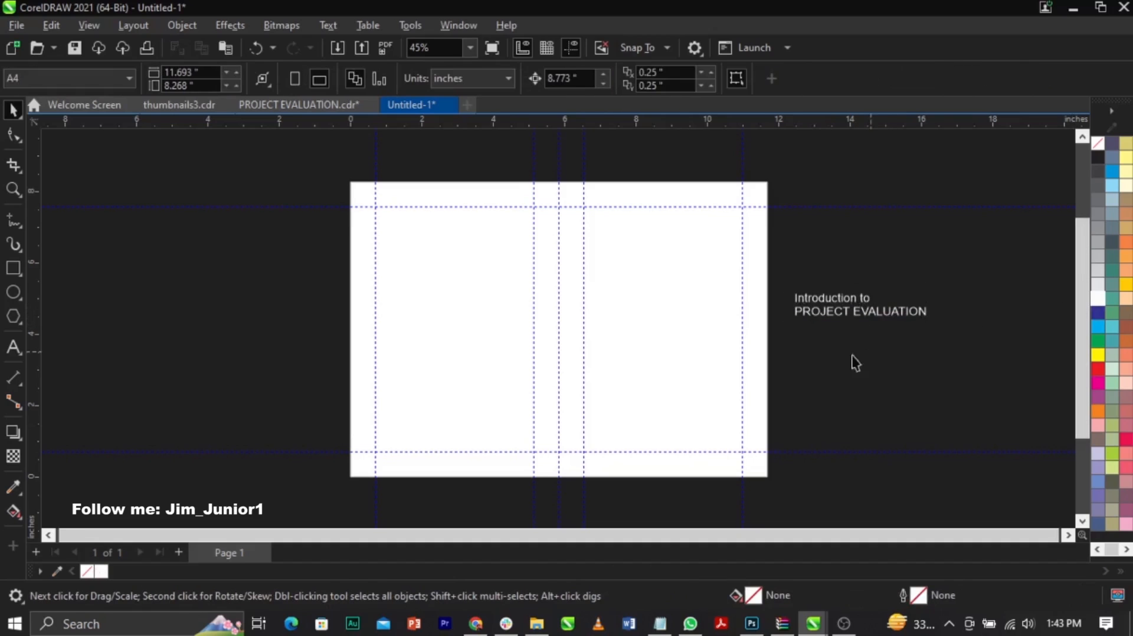
Step: Switch to Chrome and search Google Images for "blue abstract background"
{"action": "left_click", "coordinate": [475, 625]}
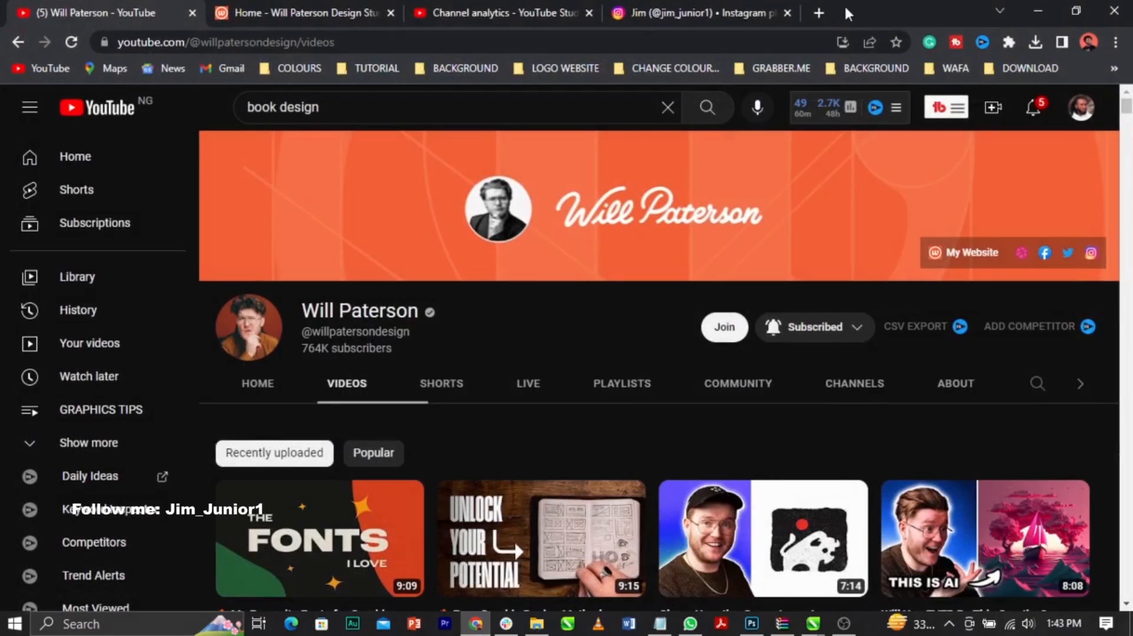
{"action": "left_click", "coordinate": [819, 13]}
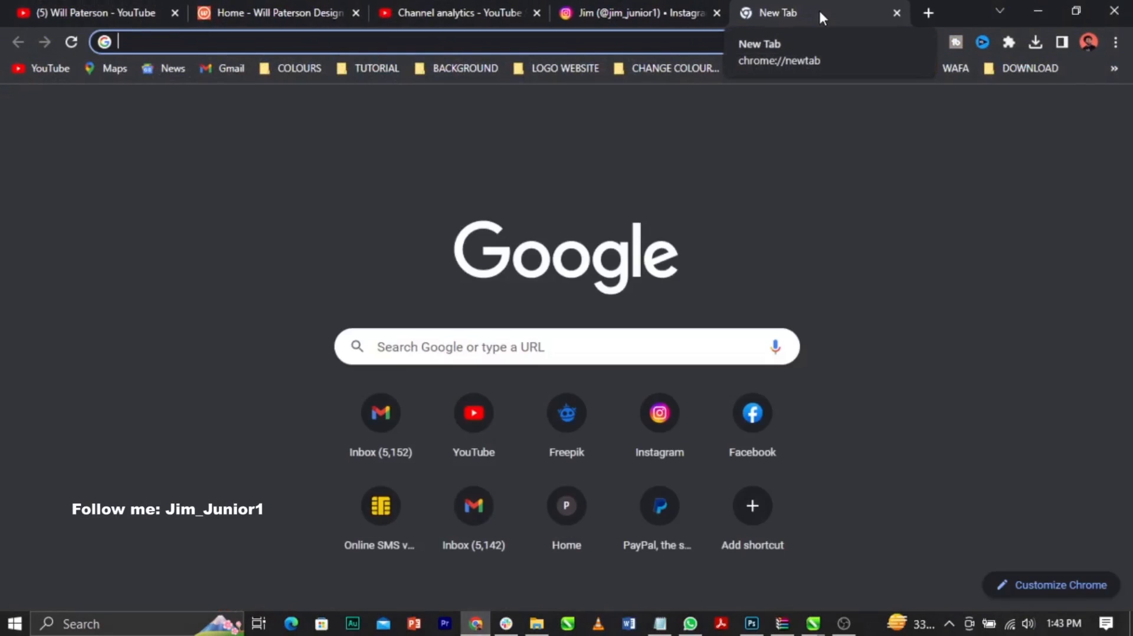
{"action": "type", "text": "blu"}
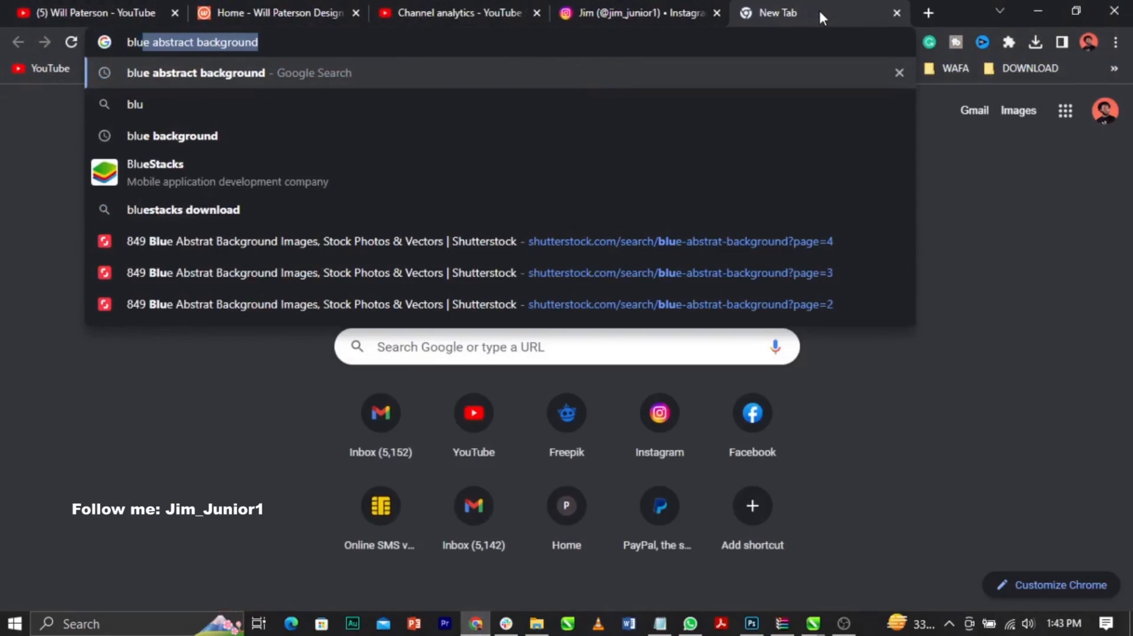
{"action": "key", "text": "Return"}
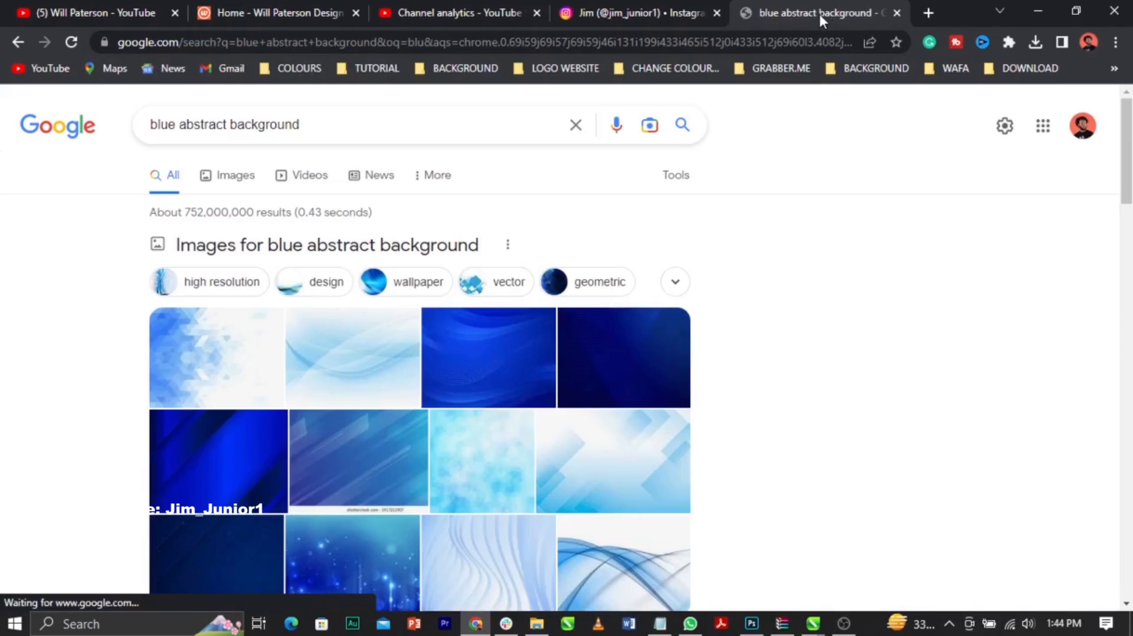
{"action": "left_click", "coordinate": [239, 178]}
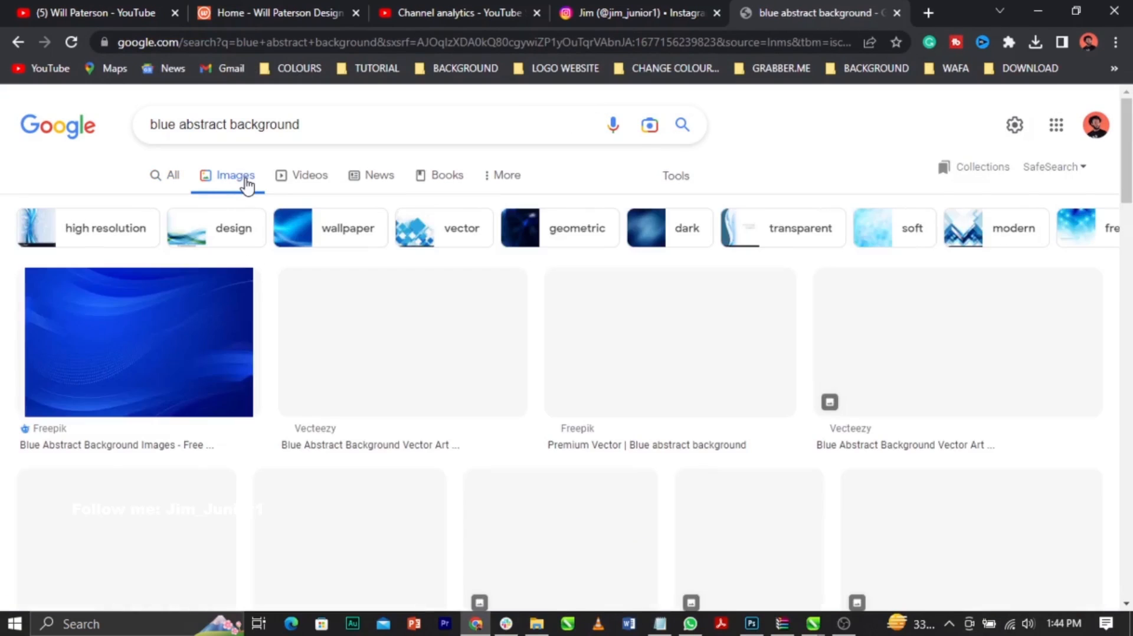
Step: Find the Unsplash image of blue waves on white and save it as a JPEG in the Downloads folder
{"action": "scroll", "coordinate": [699, 338], "scroll_direction": "down", "scroll_amount": 6}
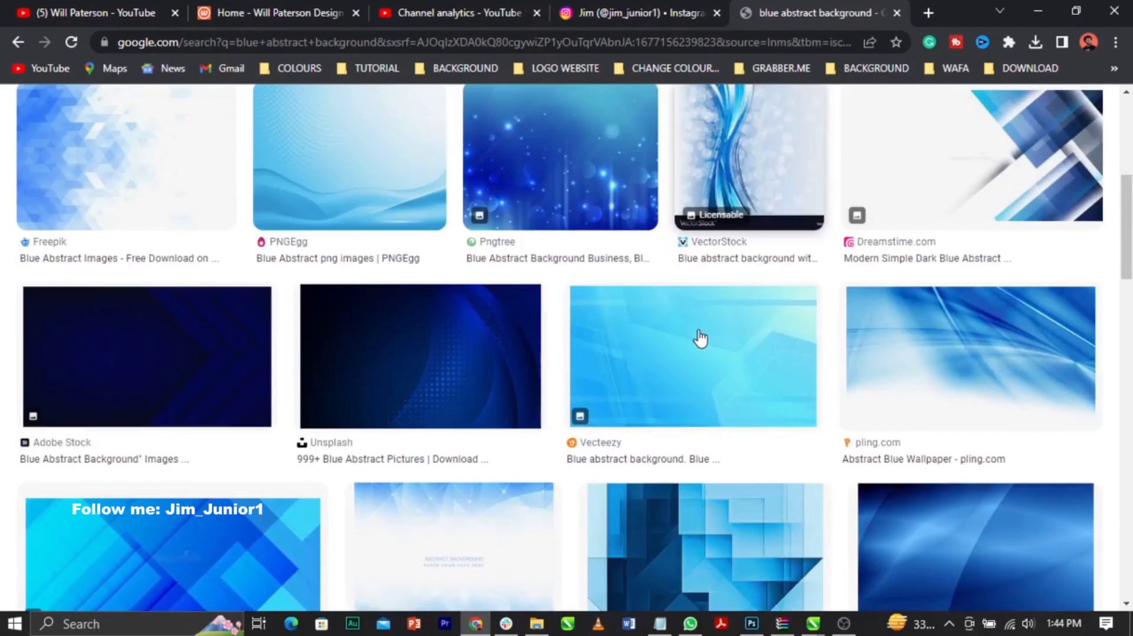
{"action": "scroll", "coordinate": [701, 337], "scroll_direction": "down", "scroll_amount": 6}
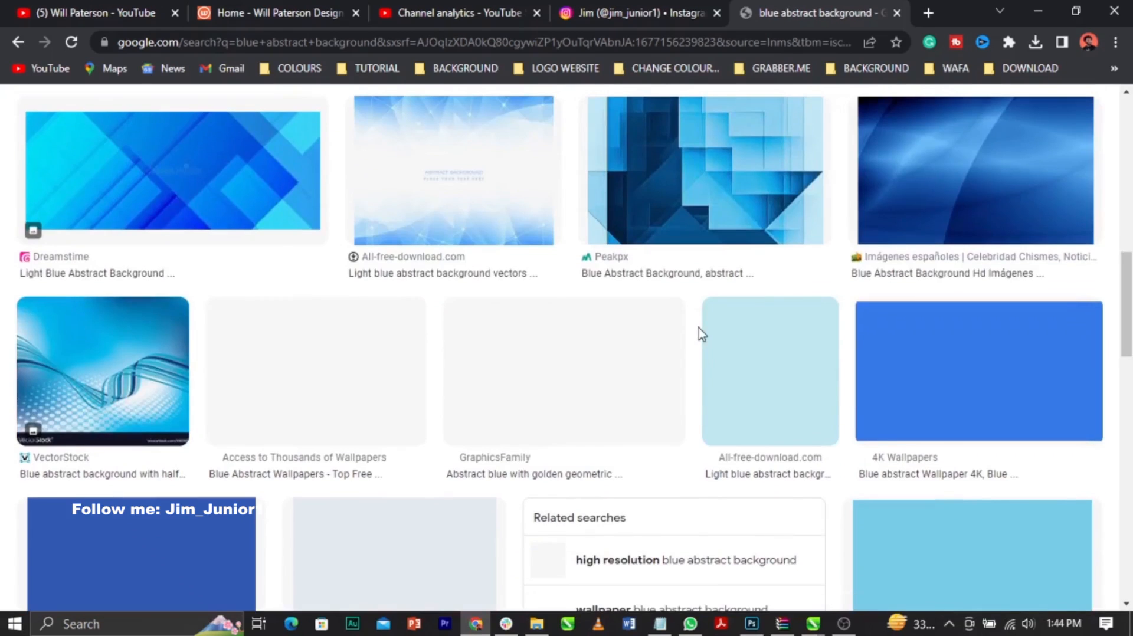
{"action": "scroll", "coordinate": [701, 332], "scroll_direction": "down", "scroll_amount": 10}
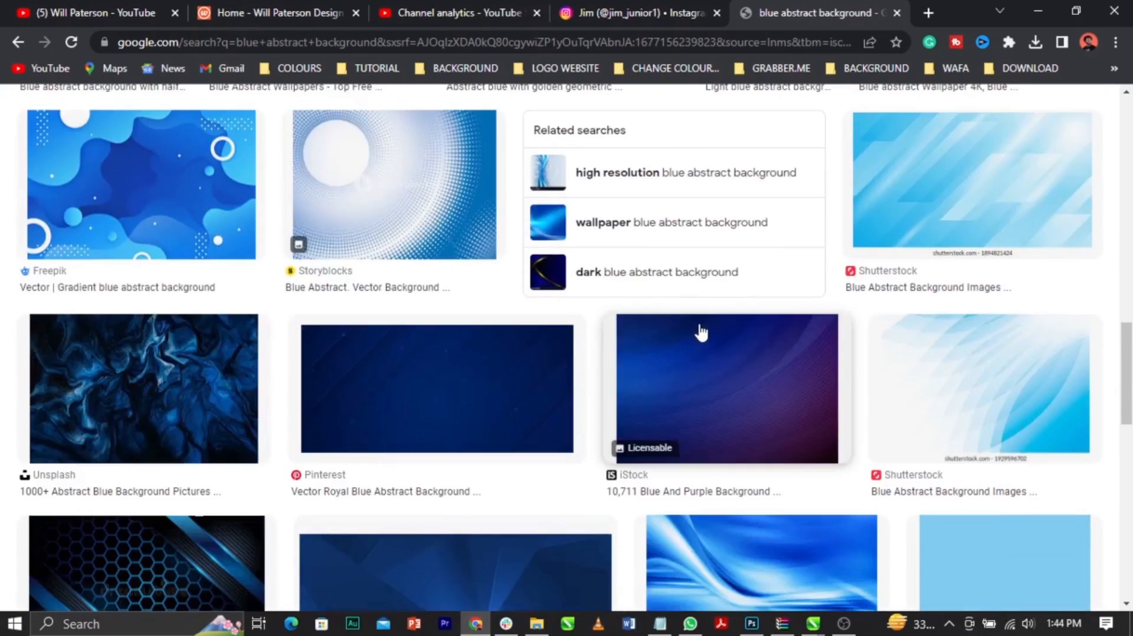
{"action": "scroll", "coordinate": [700, 332], "scroll_direction": "down", "scroll_amount": 11}
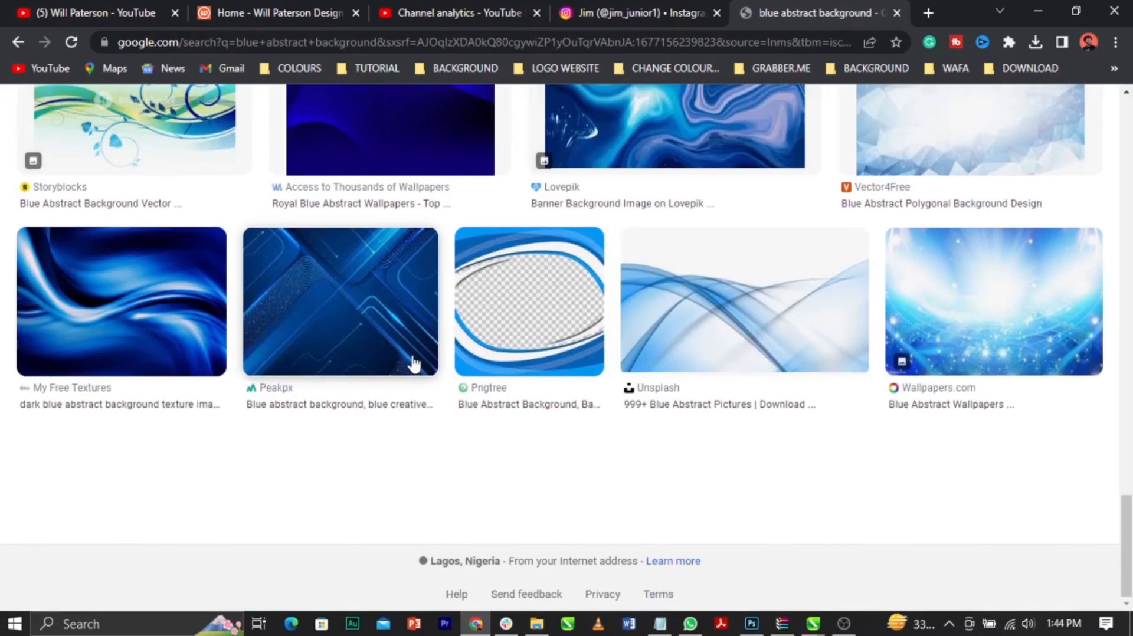
{"action": "left_click", "coordinate": [752, 307]}
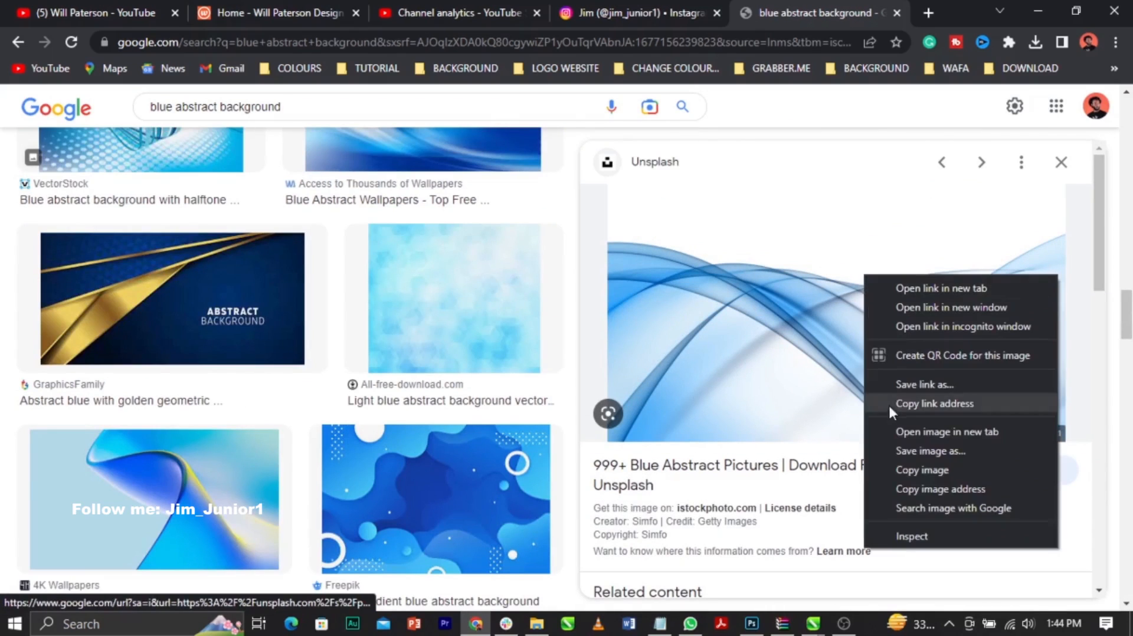
{"action": "left_click", "coordinate": [911, 451]}
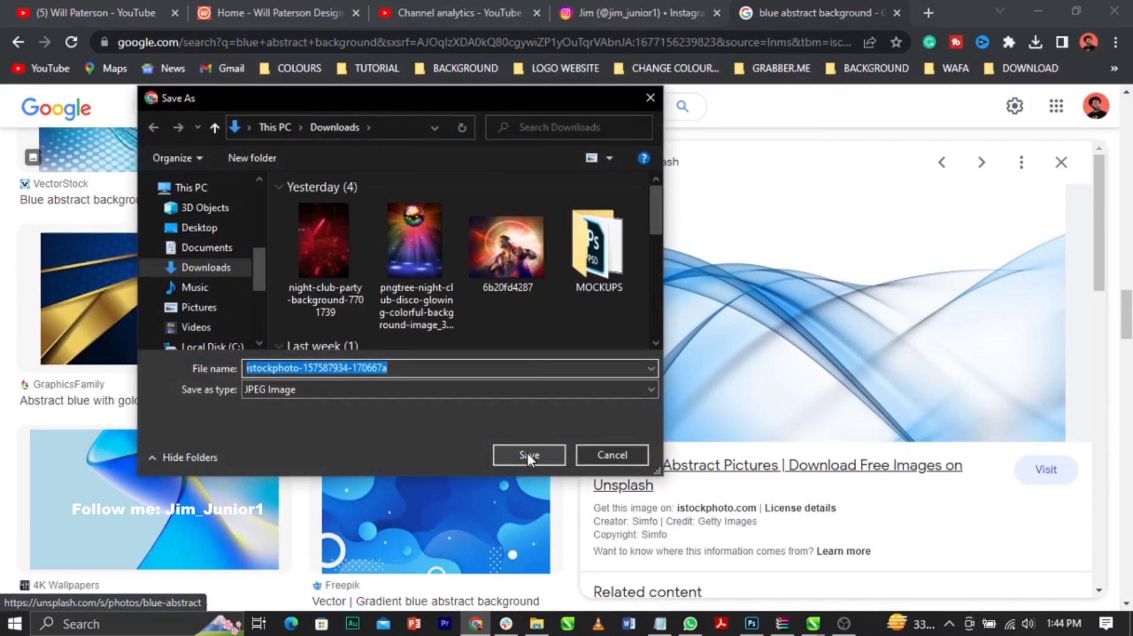
{"action": "left_click", "coordinate": [529, 456]}
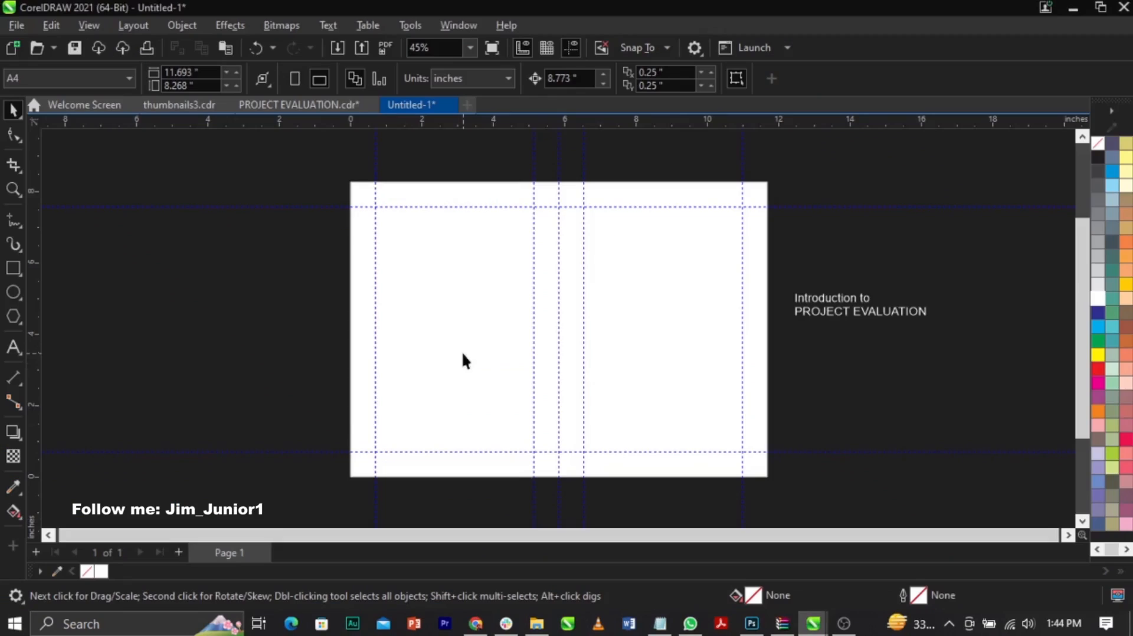
{"action": "right_click", "coordinate": [299, 288]}
{"action": "left_click", "coordinate": [274, 287]}
{"action": "left_click", "coordinate": [11, 28]}
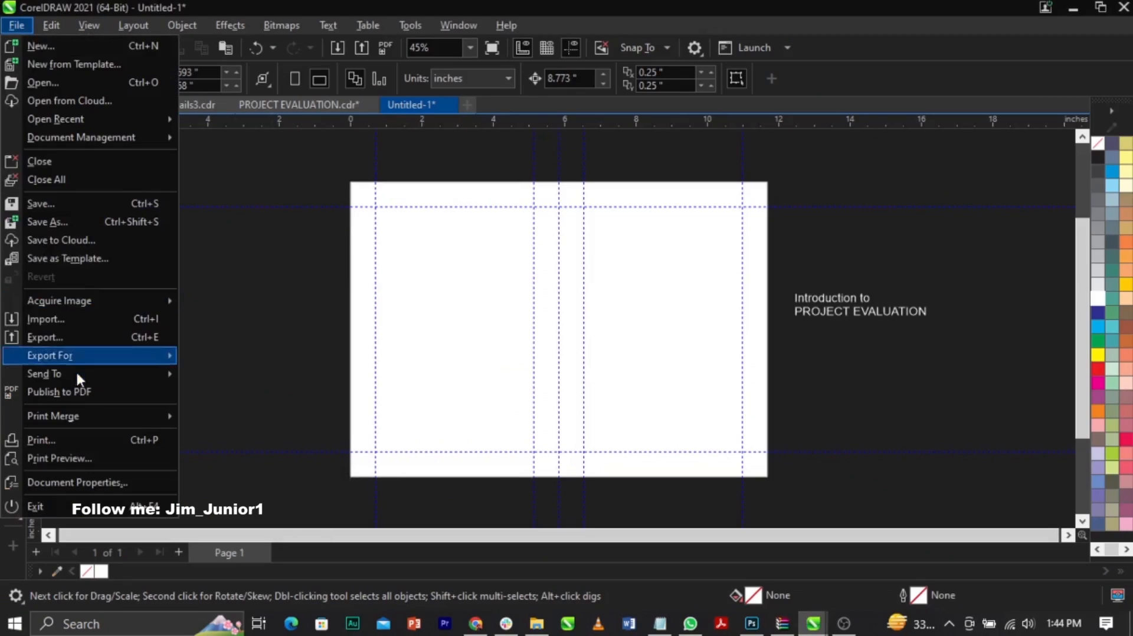
{"action": "left_click", "coordinate": [66, 319]}
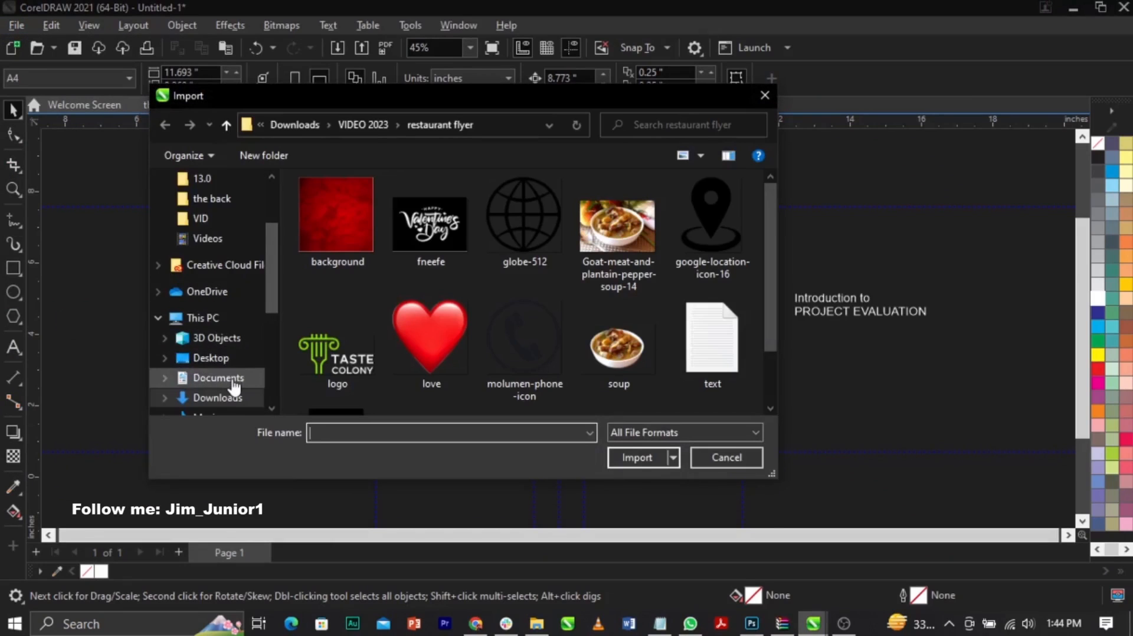
{"action": "scroll", "coordinate": [232, 384], "scroll_direction": "down", "scroll_amount": 1}
{"action": "left_click", "coordinate": [232, 344]}
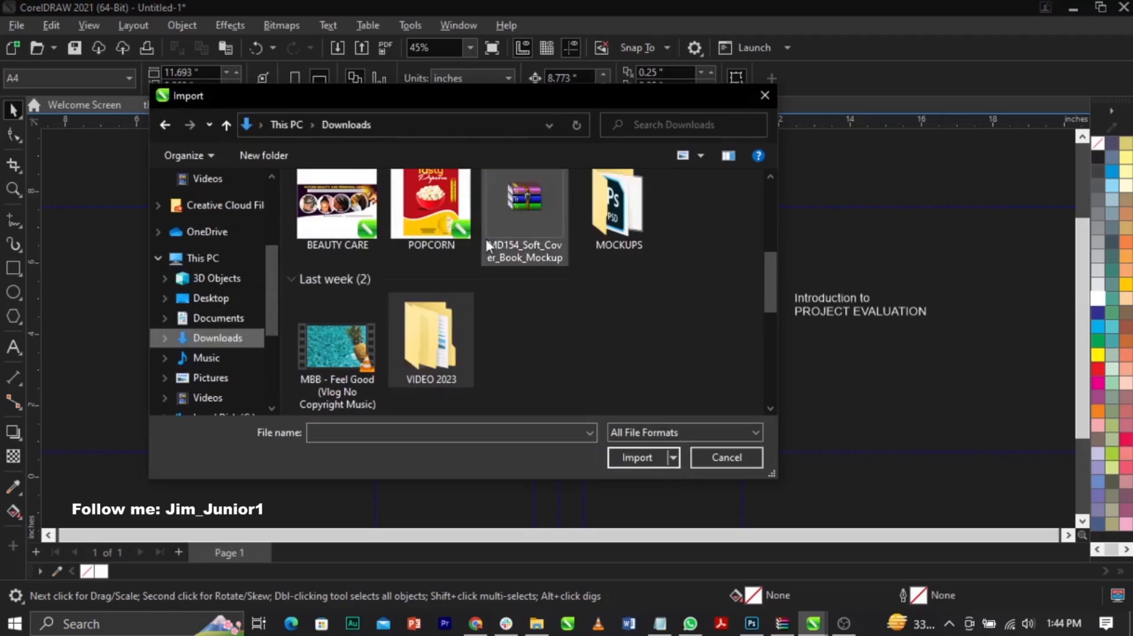
{"action": "scroll", "coordinate": [473, 324], "scroll_direction": "up", "scroll_amount": 5}
{"action": "double_click", "coordinate": [350, 265]}
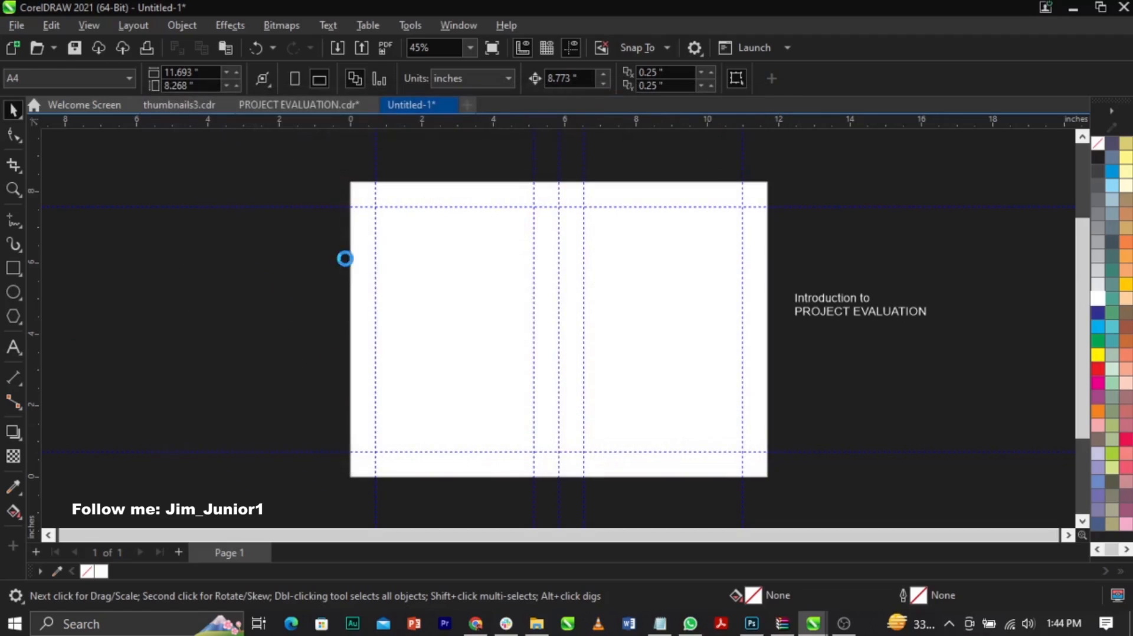
Step: Place the wave image about 6.57 inches wide and move it outside the page, below the title text
{"action": "left_click_drag", "start_coordinate": [466, 262], "coordinate": [704, 398]}
{"action": "left_click_drag", "start_coordinate": [610, 355], "coordinate": [924, 436]}
{"action": "scroll", "coordinate": [994, 412], "scroll_direction": "up", "scroll_amount": 1}
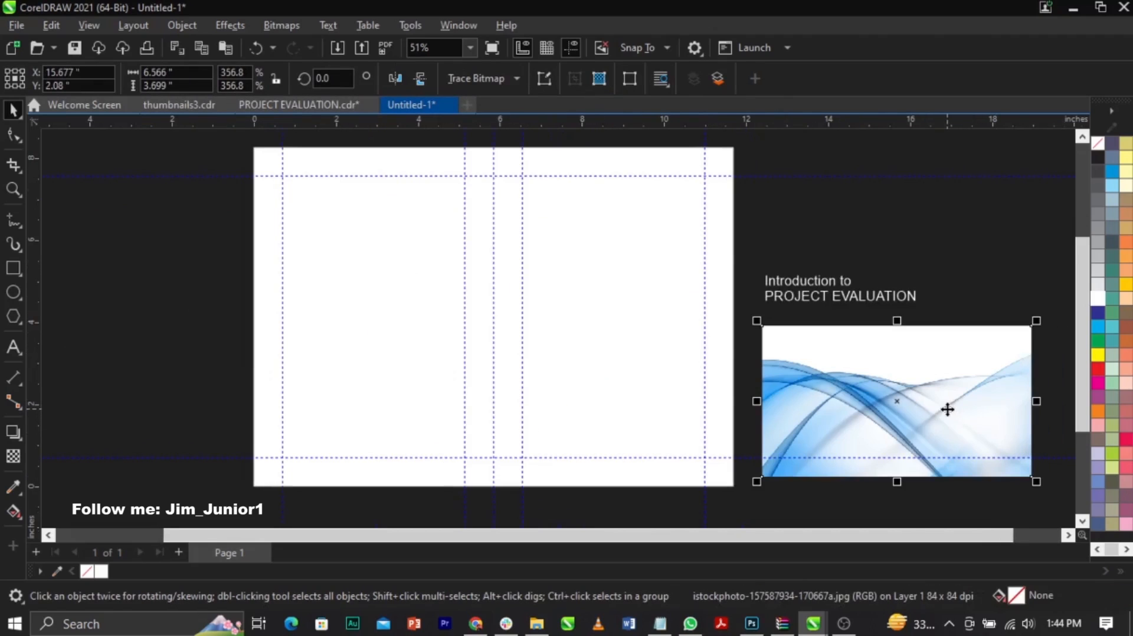
Step: PowerClip the wave image inside the right-half rectangle
{"action": "right_click", "coordinate": [947, 409]}
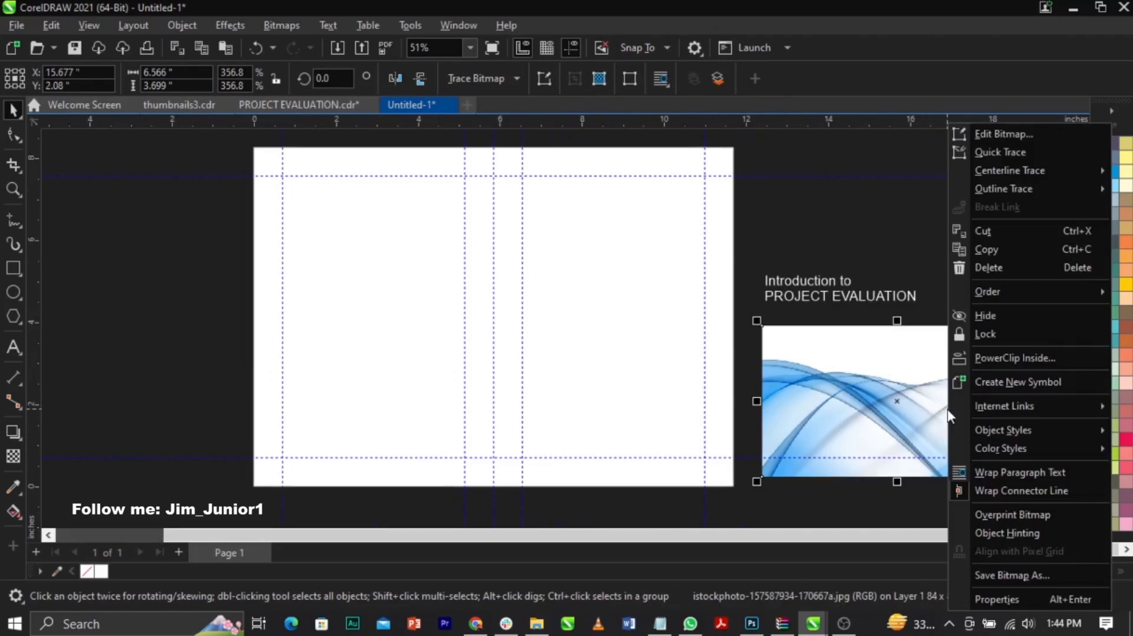
{"action": "left_click", "coordinate": [978, 360]}
{"action": "left_click", "coordinate": [569, 345]}
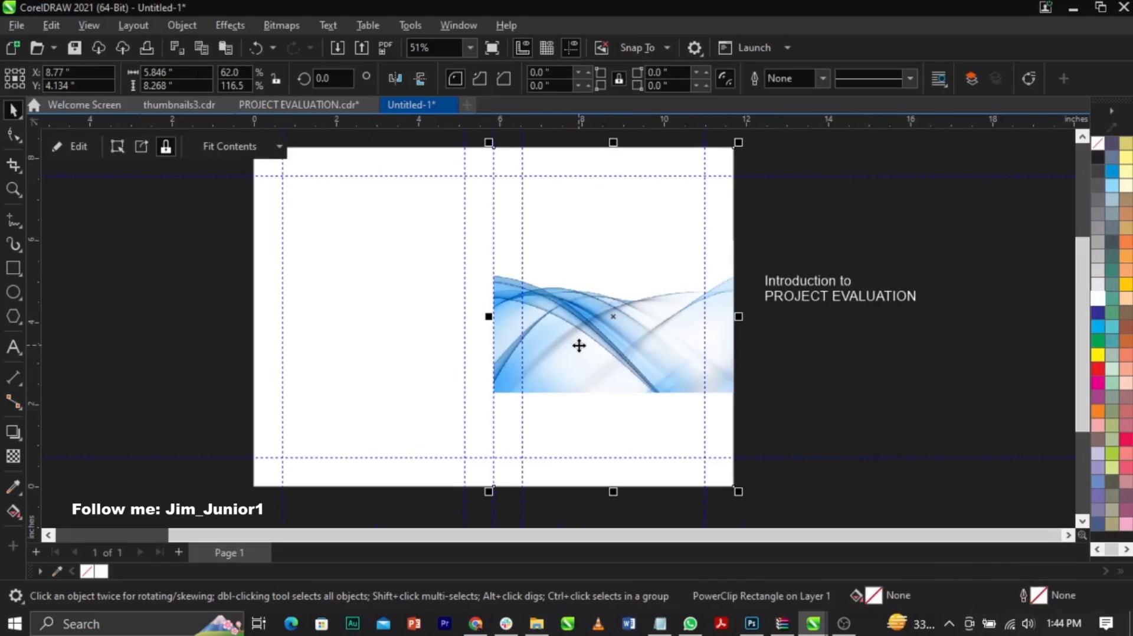
{"action": "left_click", "coordinate": [828, 411]}
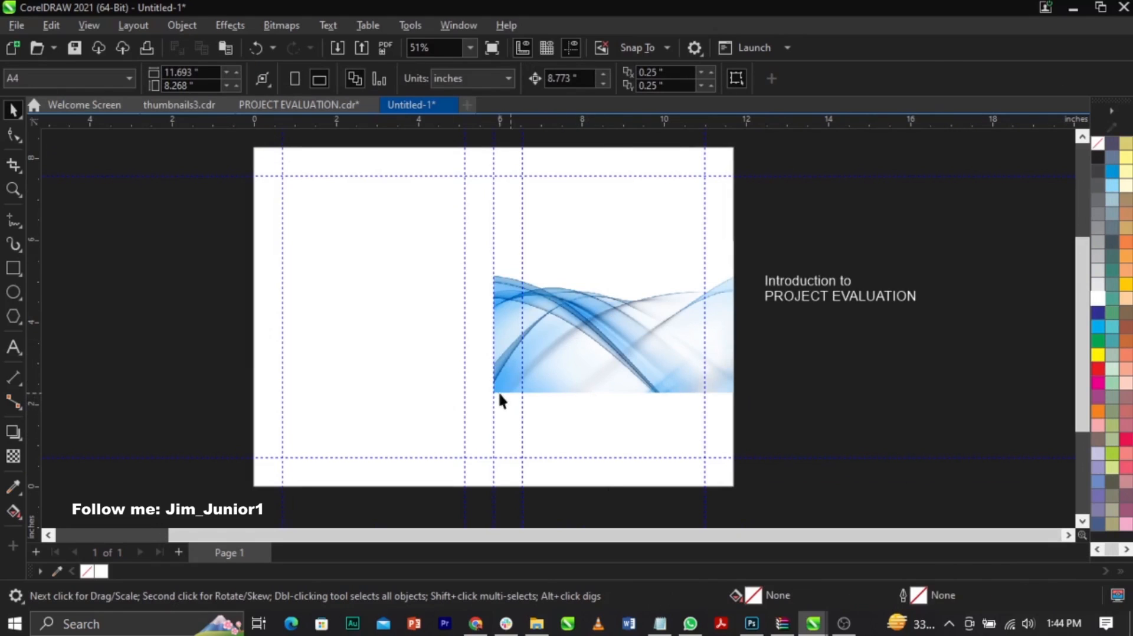
{"action": "scroll", "coordinate": [609, 399], "scroll_direction": "up", "scroll_amount": 3}
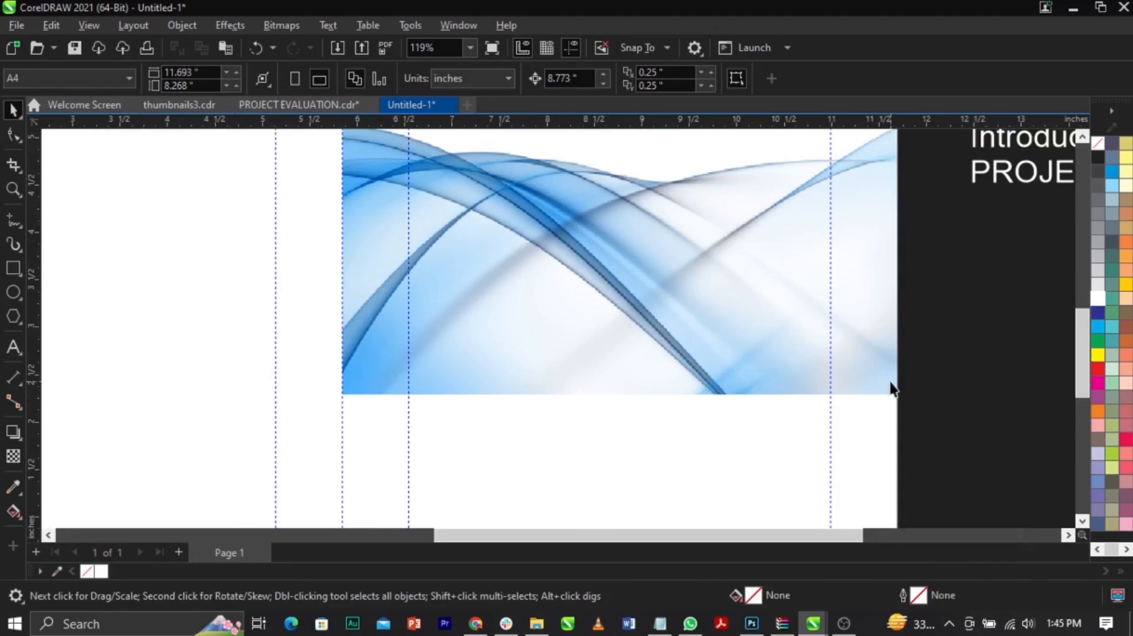
{"action": "scroll", "coordinate": [484, 399], "scroll_direction": "down", "scroll_amount": 3}
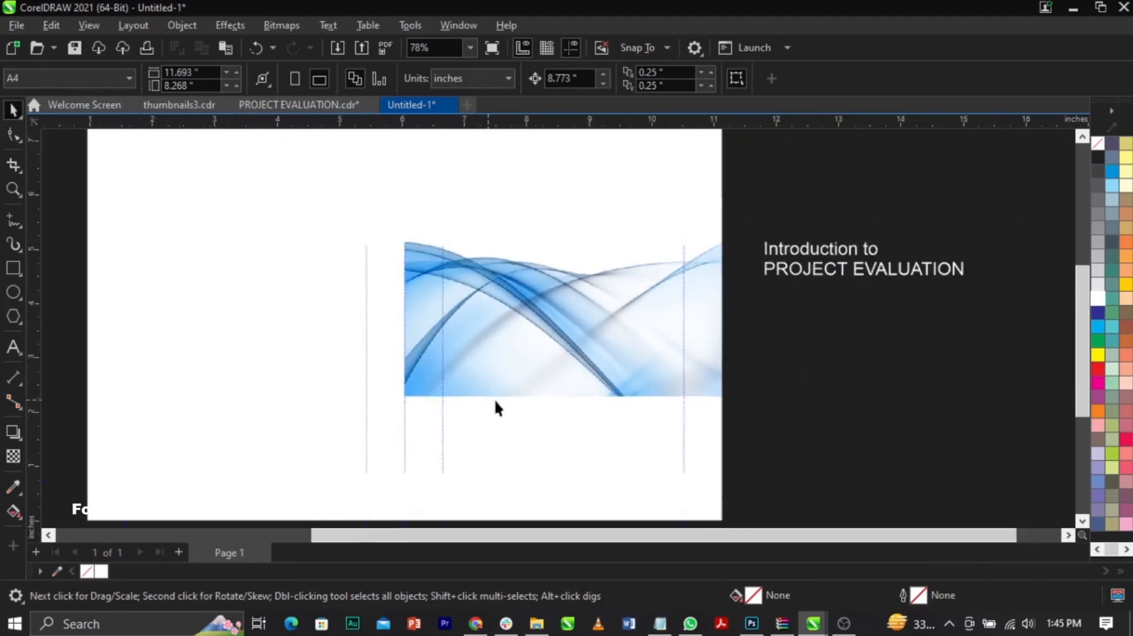
Step: Edit the PowerClip contents, resizing the wave image to about 6.47 × 3.65 inches and moving it slightly lower on the right half
{"action": "left_click", "coordinate": [558, 368]}
{"action": "right_click", "coordinate": [558, 370]}
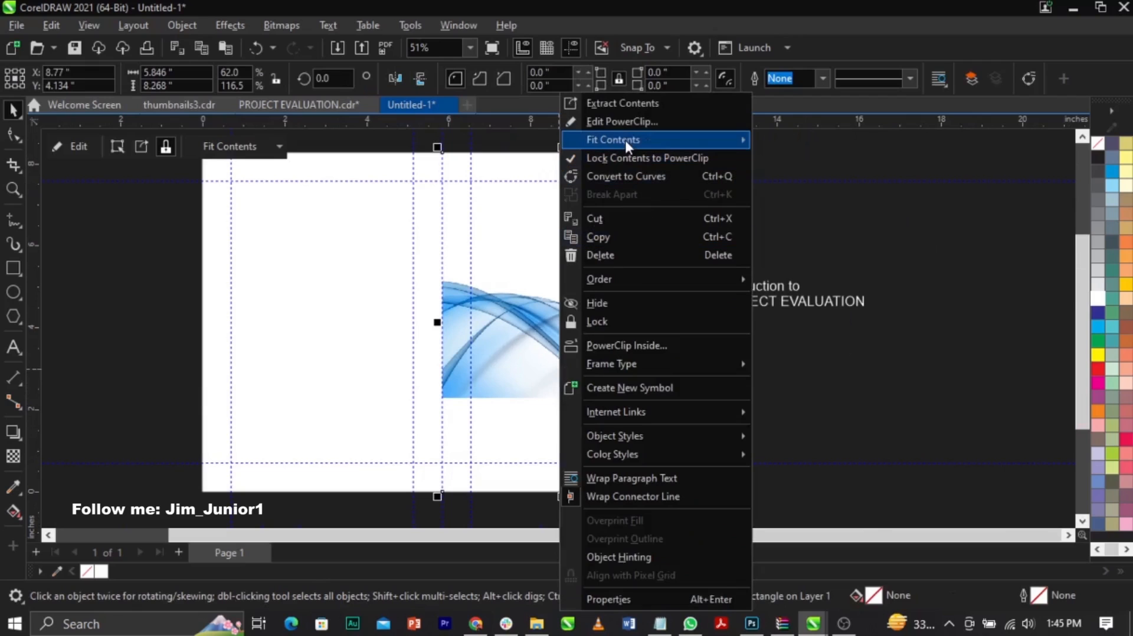
{"action": "left_click", "coordinate": [624, 122]}
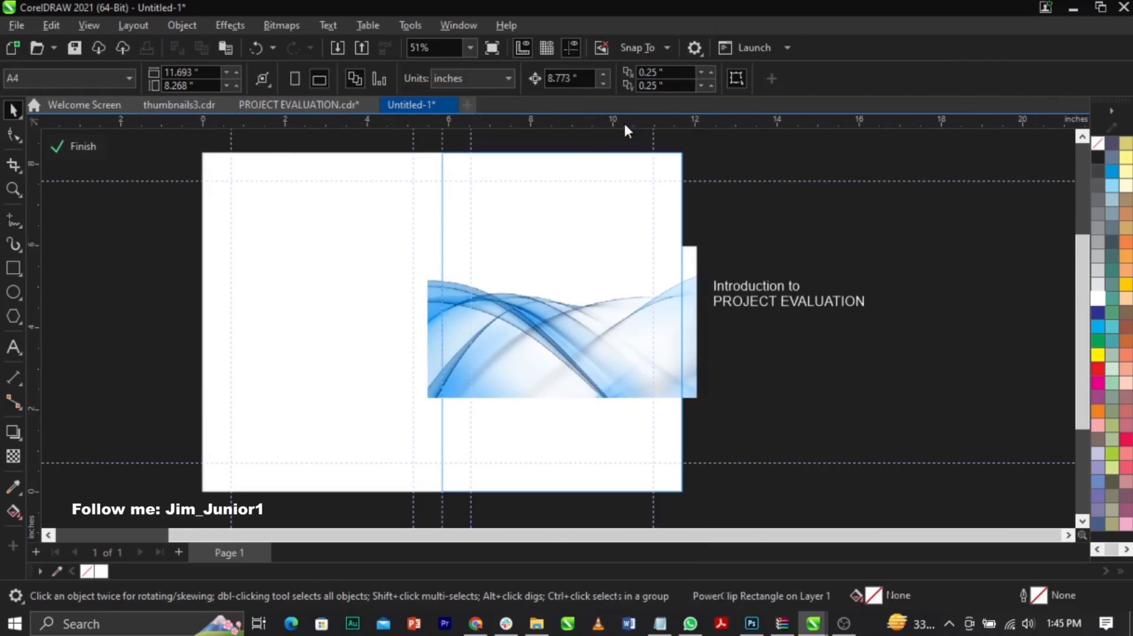
{"action": "left_click", "coordinate": [594, 397]}
{"action": "mouse_move", "coordinate": [703, 248]}
{"action": "left_mouse_down"}
{"action": "mouse_move", "coordinate": [708, 260]}
{"action": "mouse_move", "coordinate": [712, 248]}
{"action": "mouse_move", "coordinate": [696, 243]}
{"action": "left_mouse_up"}
{"action": "left_click_drag", "start_coordinate": [585, 321], "coordinate": [586, 349]}
Step: Fade the wave image's lower edge with a vertical fountain transparency at -90° and finish editing the PowerClip
{"action": "scroll", "coordinate": [584, 328], "scroll_direction": "up", "scroll_amount": 1}
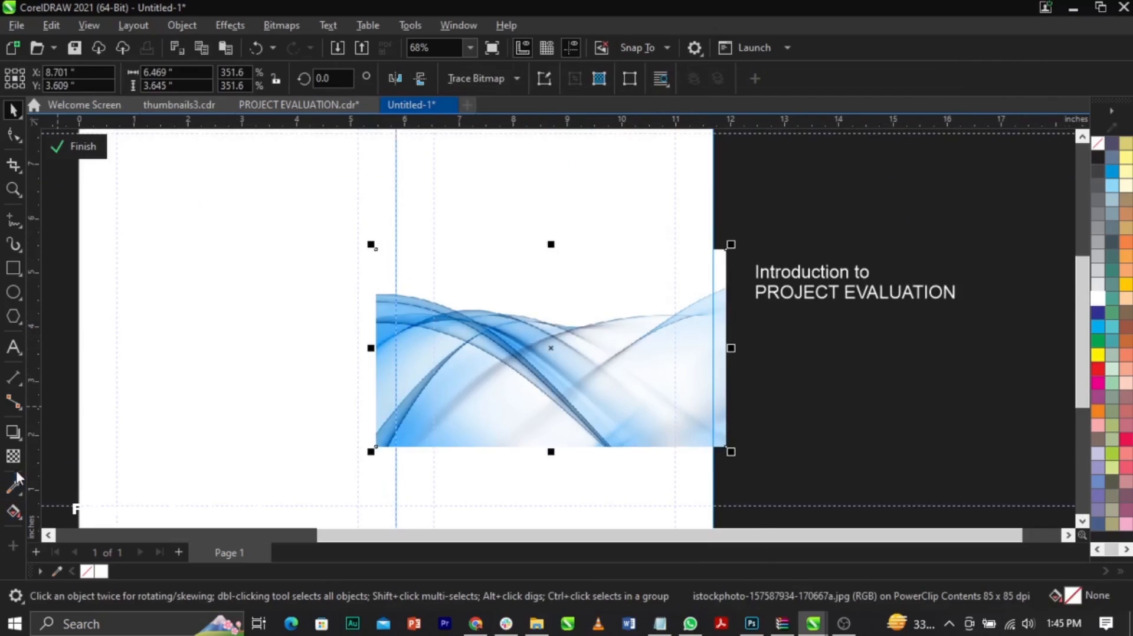
{"action": "left_click", "coordinate": [13, 455]}
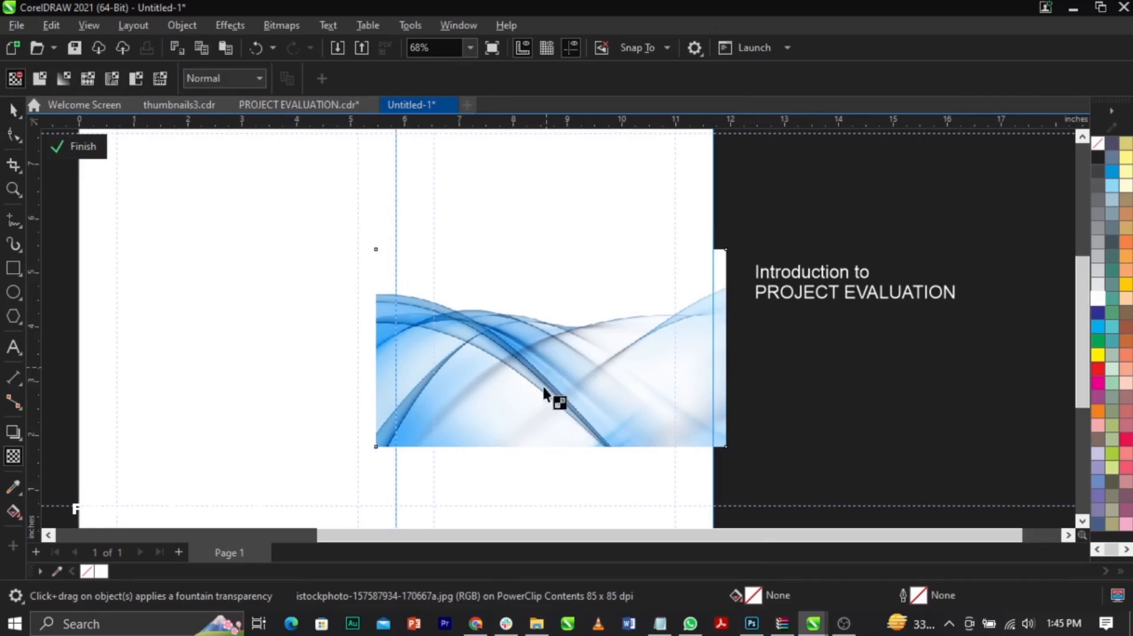
{"action": "left_click_drag", "start_coordinate": [545, 426], "coordinate": [545, 432]}
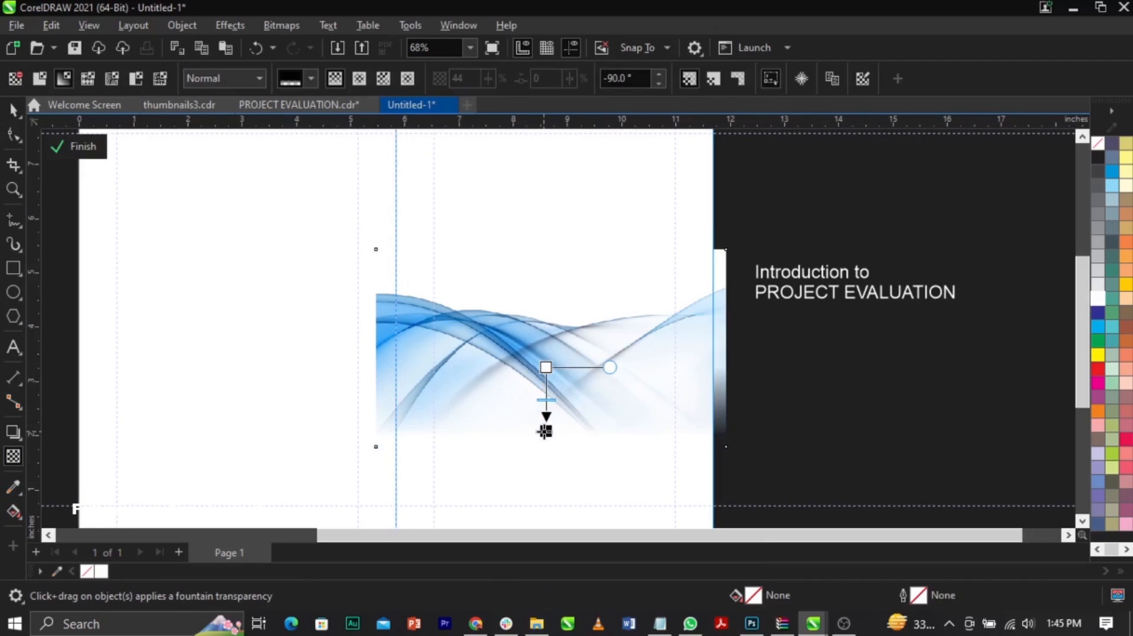
{"action": "key", "text": "space"}
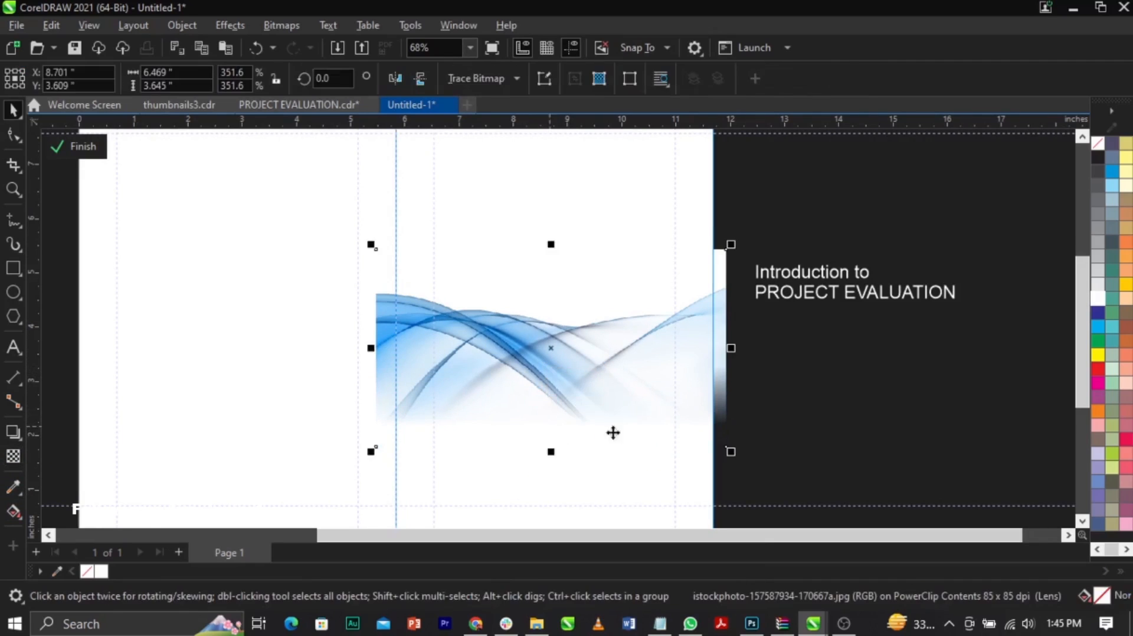
{"action": "scroll", "coordinate": [626, 439], "scroll_direction": "down", "scroll_amount": 2}
{"action": "left_click", "coordinate": [760, 419]}
{"action": "left_click", "coordinate": [597, 394]}
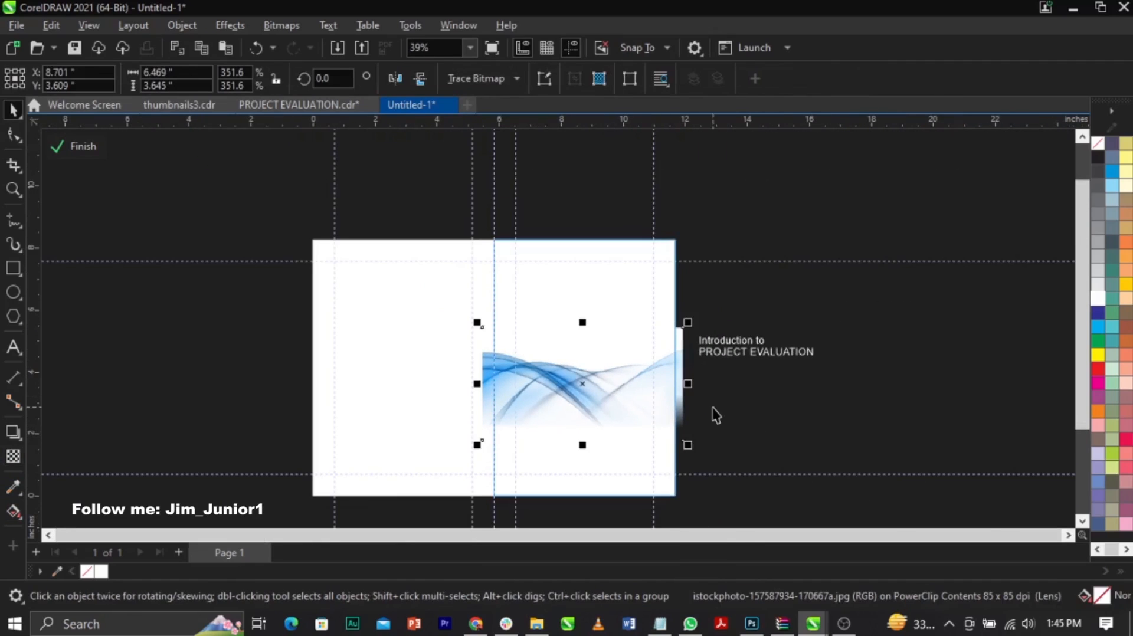
{"action": "left_click", "coordinate": [74, 145]}
{"action": "left_click", "coordinate": [860, 435]}
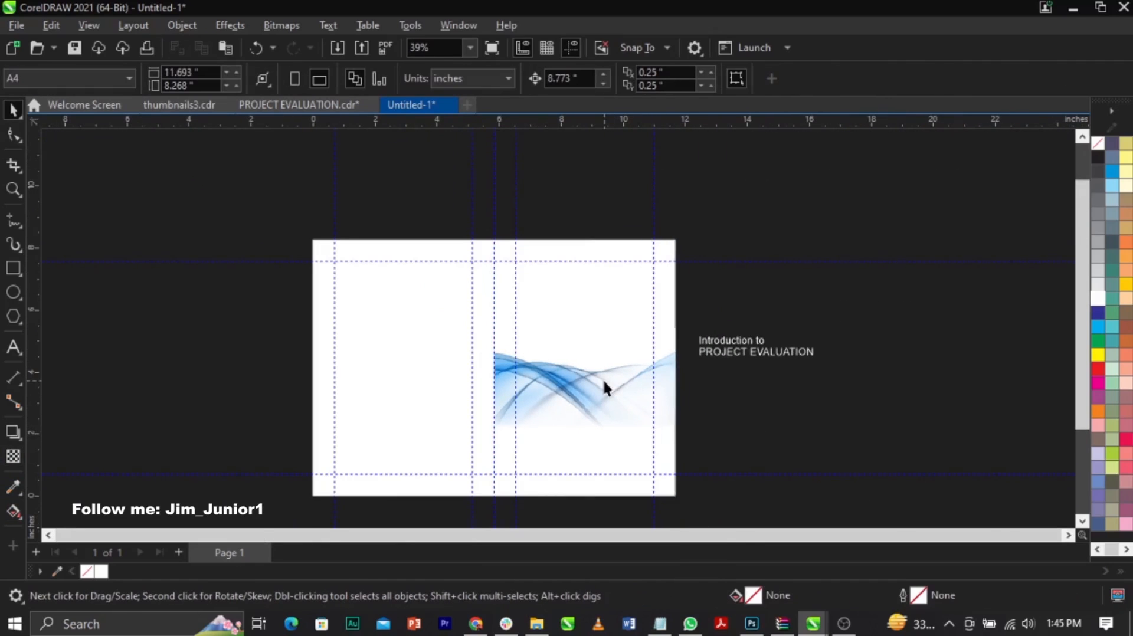
Step: Move the title text onto the right half of the page, above the waves
{"action": "scroll", "coordinate": [603, 378], "scroll_direction": "up", "scroll_amount": 1}
{"action": "left_click", "coordinate": [794, 342]}
{"action": "scroll", "coordinate": [797, 348], "scroll_direction": "up", "scroll_amount": 2}
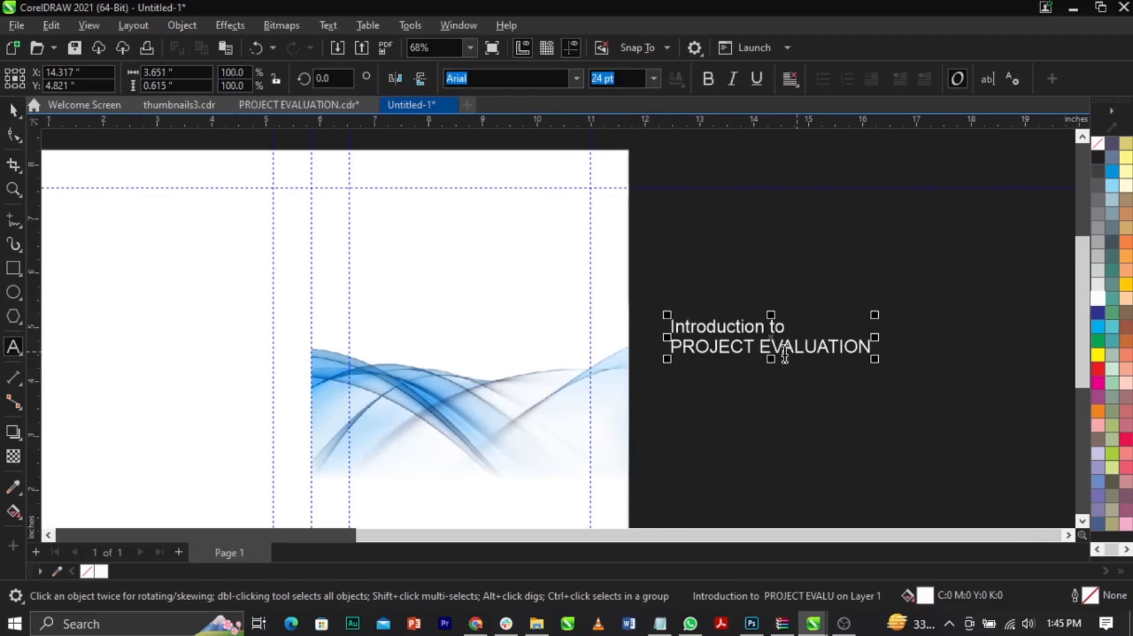
{"action": "key", "text": "ctrl+space"}
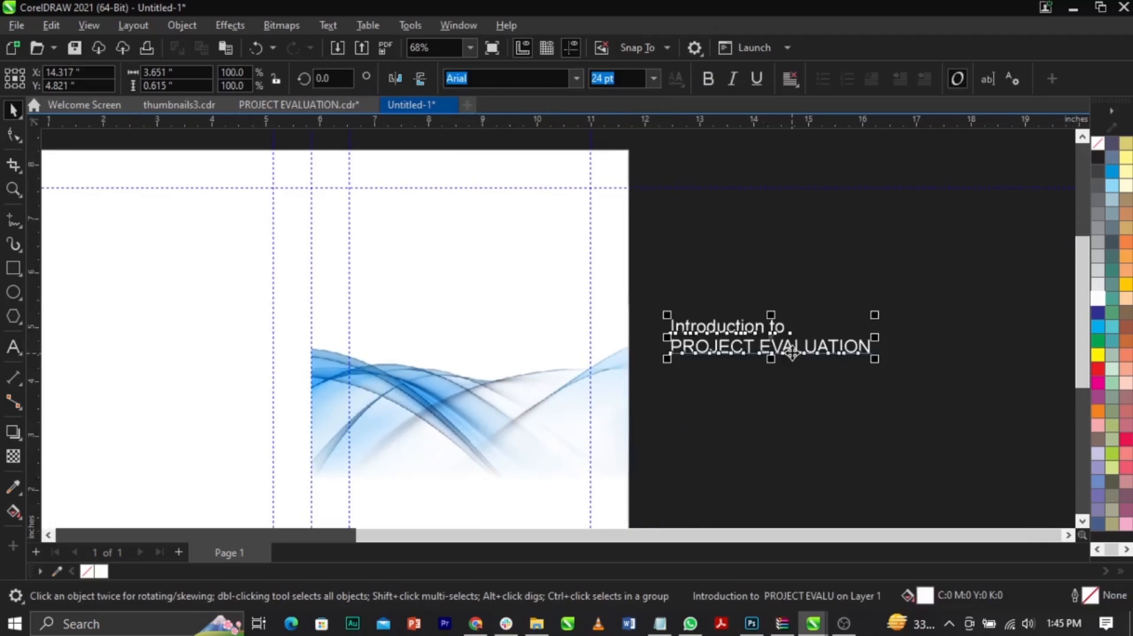
{"action": "left_click_drag", "start_coordinate": [791, 353], "coordinate": [491, 338]}
{"action": "left_click_drag", "start_coordinate": [481, 293], "coordinate": [481, 294]}
Step: Fill the title text with black (C100 M100 Y100 K100)
{"action": "left_click", "coordinate": [789, 316]}
{"action": "left_click_drag", "start_coordinate": [779, 412], "coordinate": [224, 182]}
{"action": "scroll", "coordinate": [1121, 357], "scroll_direction": "down", "scroll_amount": 1}
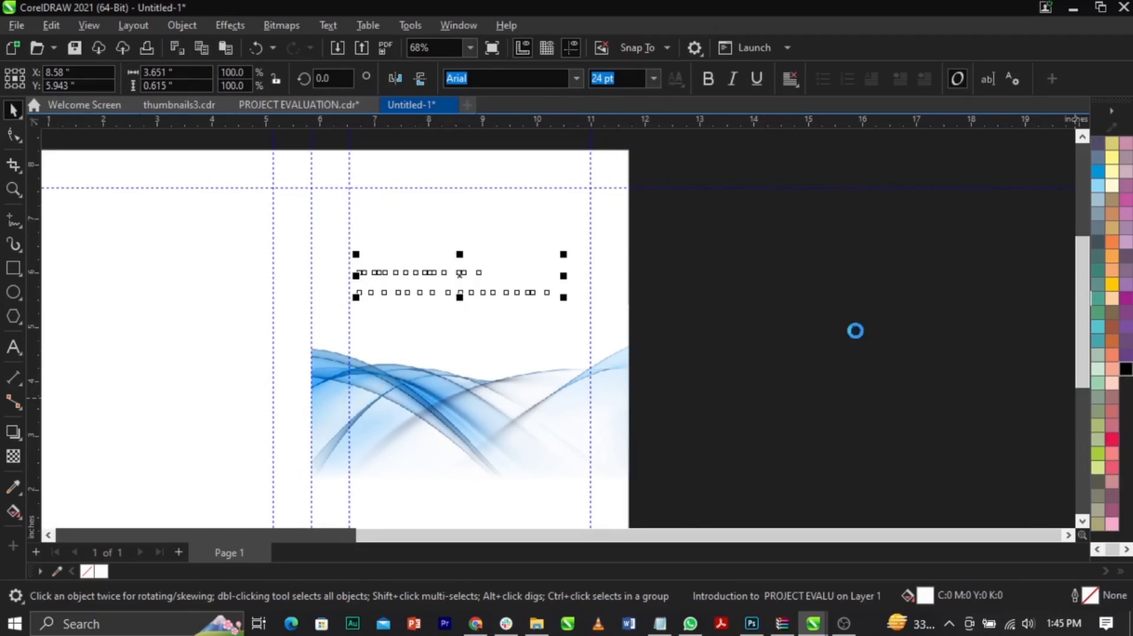
{"action": "scroll", "coordinate": [809, 272], "scroll_direction": "down", "scroll_amount": 1}
{"action": "left_click", "coordinate": [796, 277]}
Step: Break the title's second line so PROJECT and EVALUATION sit on separate lines
{"action": "key", "text": "z"}
{"action": "left_click_drag", "start_coordinate": [430, 182], "coordinate": [753, 351]}
{"action": "key", "text": "space"}
{"action": "double_click", "coordinate": [594, 371]}
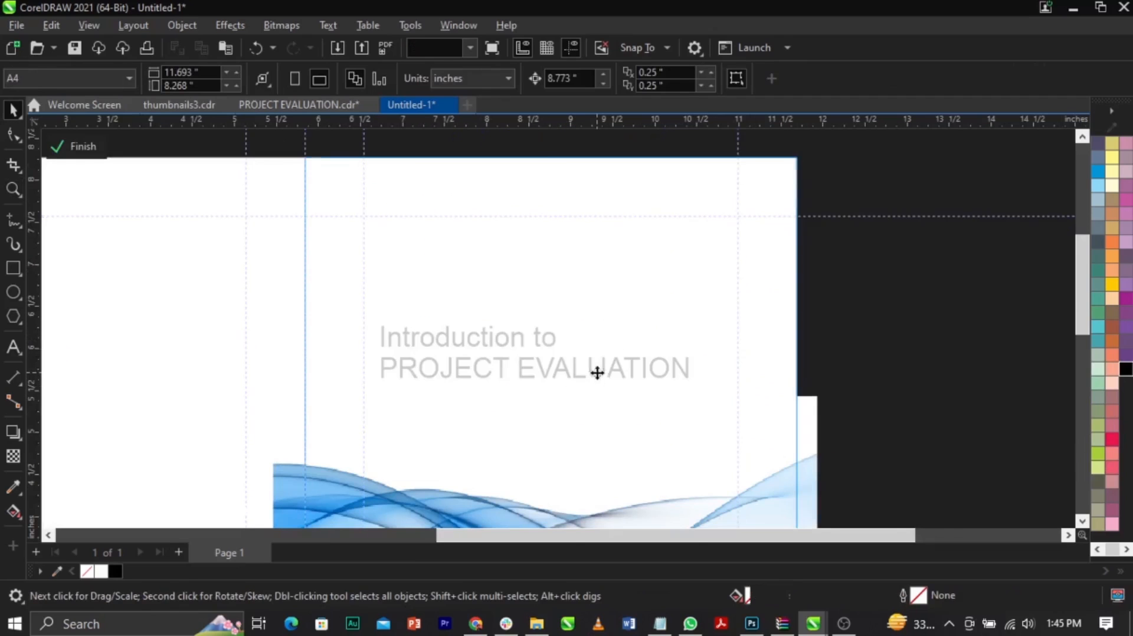
{"action": "left_click", "coordinate": [593, 373]}
{"action": "double_click", "coordinate": [593, 373]}
{"action": "left_click", "coordinate": [524, 373]}
{"action": "key", "text": "Return"}
{"action": "key", "text": "ctrl+space"}
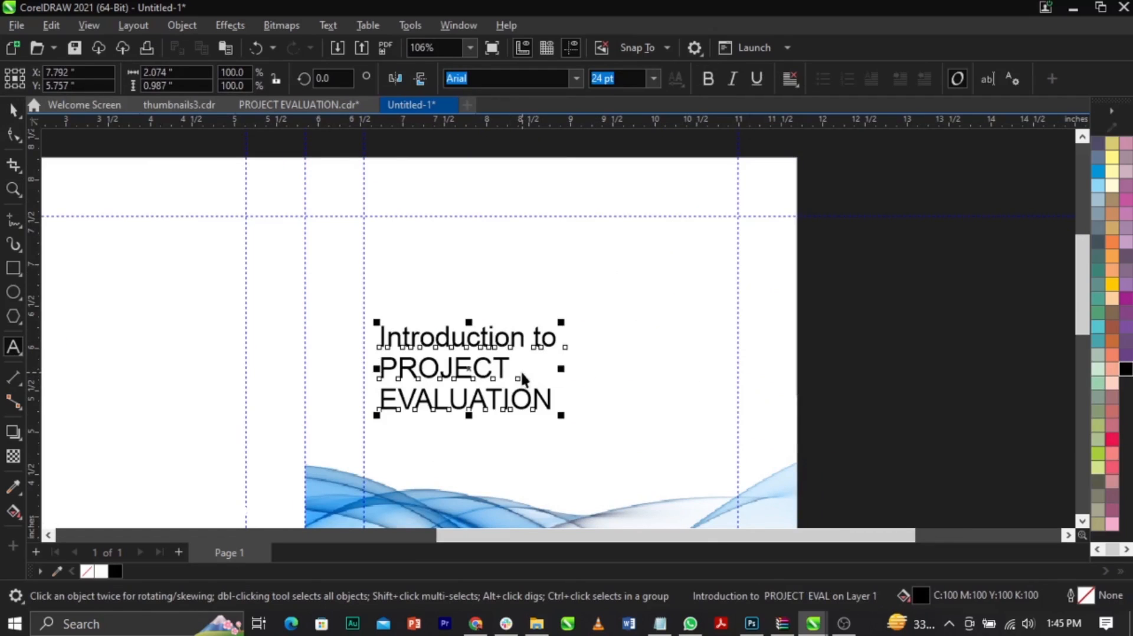
Step: Copy the font name Sugo Pro Classic Trial from the Notepad text file and apply that font to the title in CorelDRAW
{"action": "left_click", "coordinate": [660, 624]}
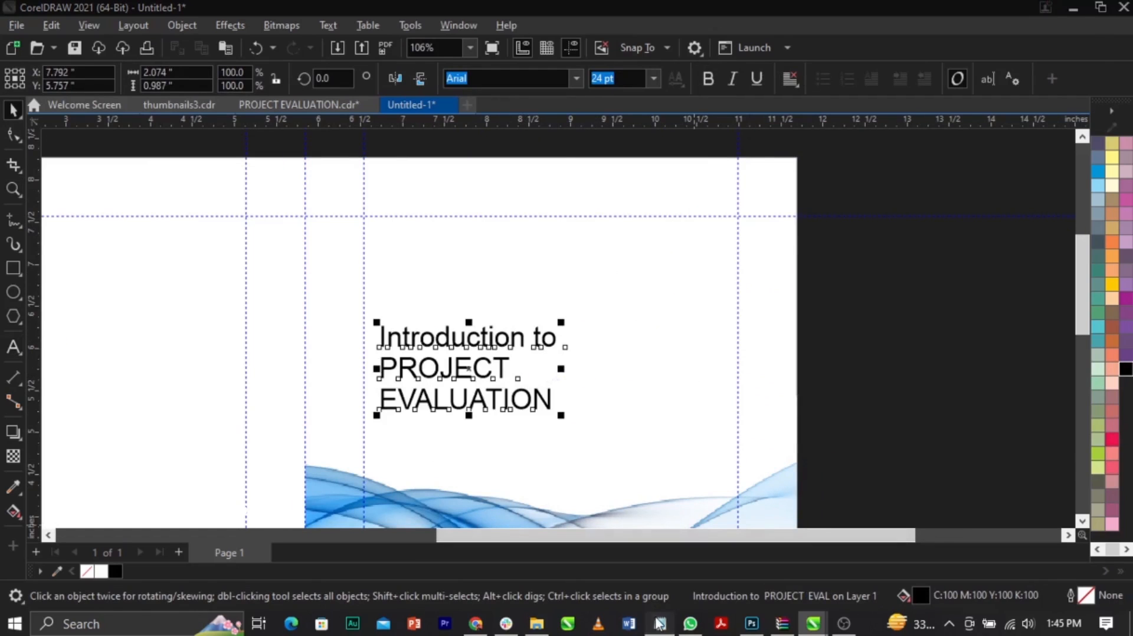
{"action": "left_click_drag", "start_coordinate": [825, 254], "coordinate": [652, 250]}
{"action": "key", "text": "ctrl+c"}
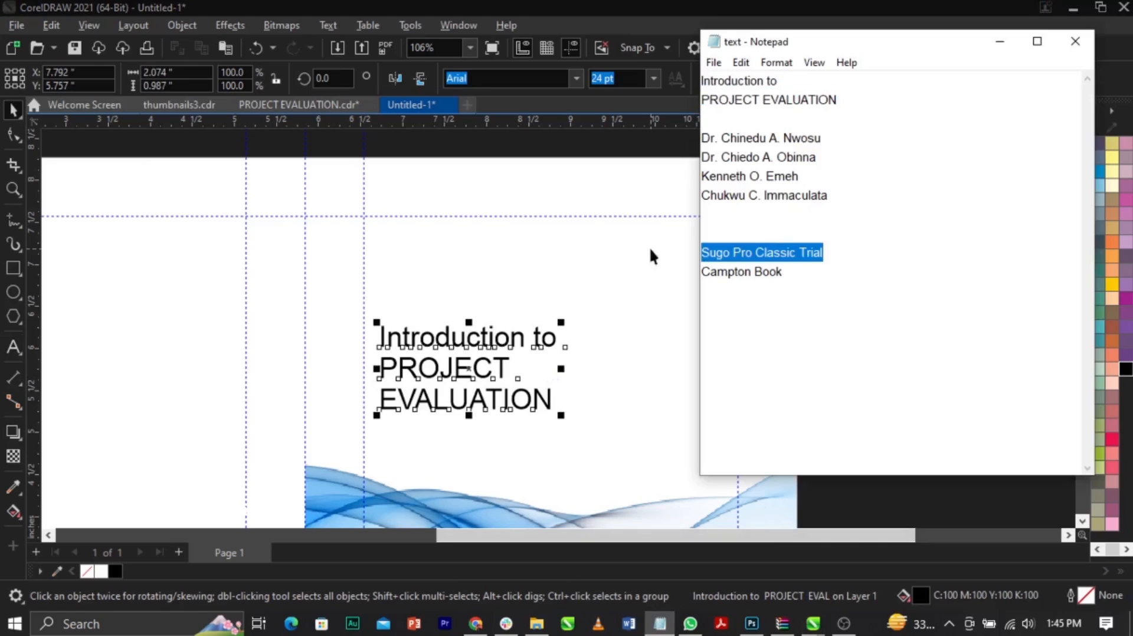
{"action": "left_click", "coordinate": [561, 334]}
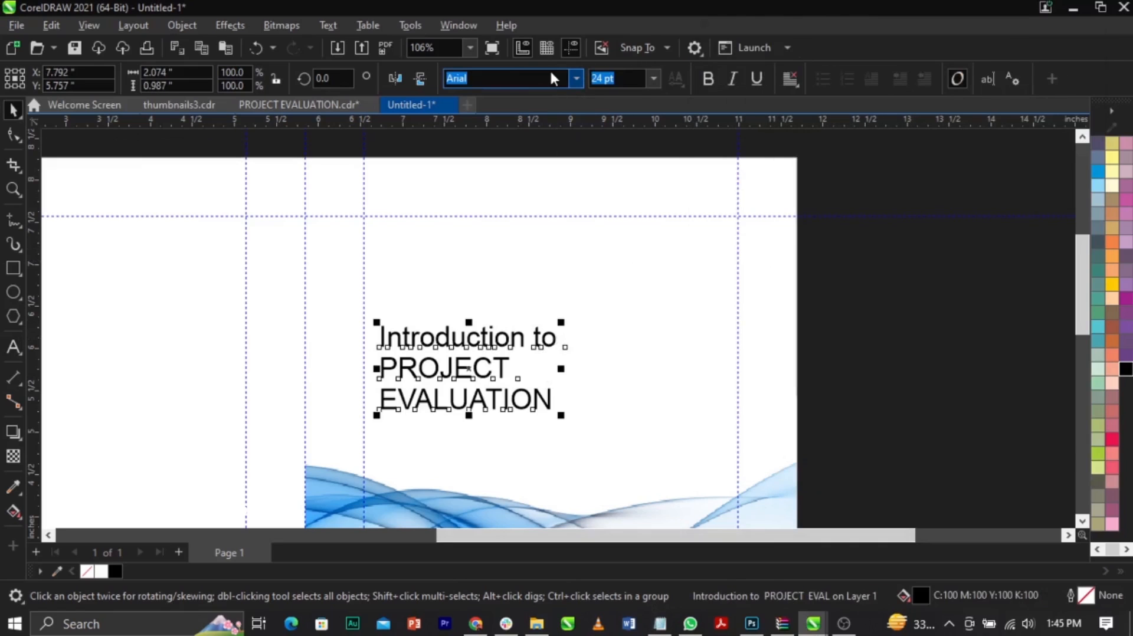
{"action": "key", "text": "ctrl+v"}
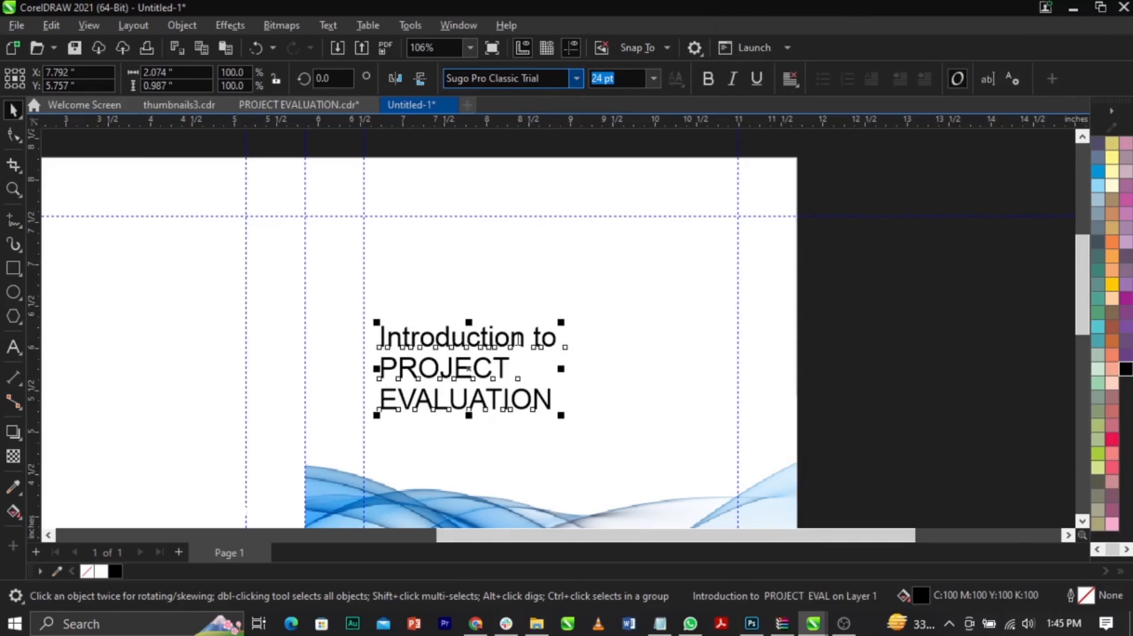
{"action": "key", "text": "Return"}
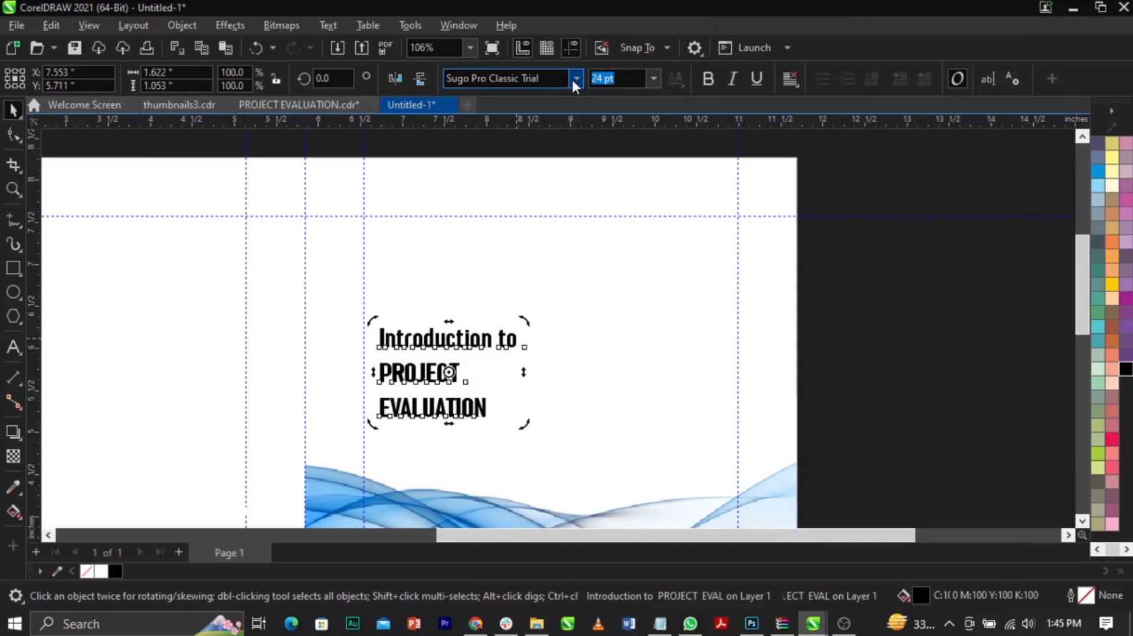
Step: Change the whole title to uppercase
{"action": "double_click", "coordinate": [507, 340]}
{"action": "key", "text": "ctrl+a"}
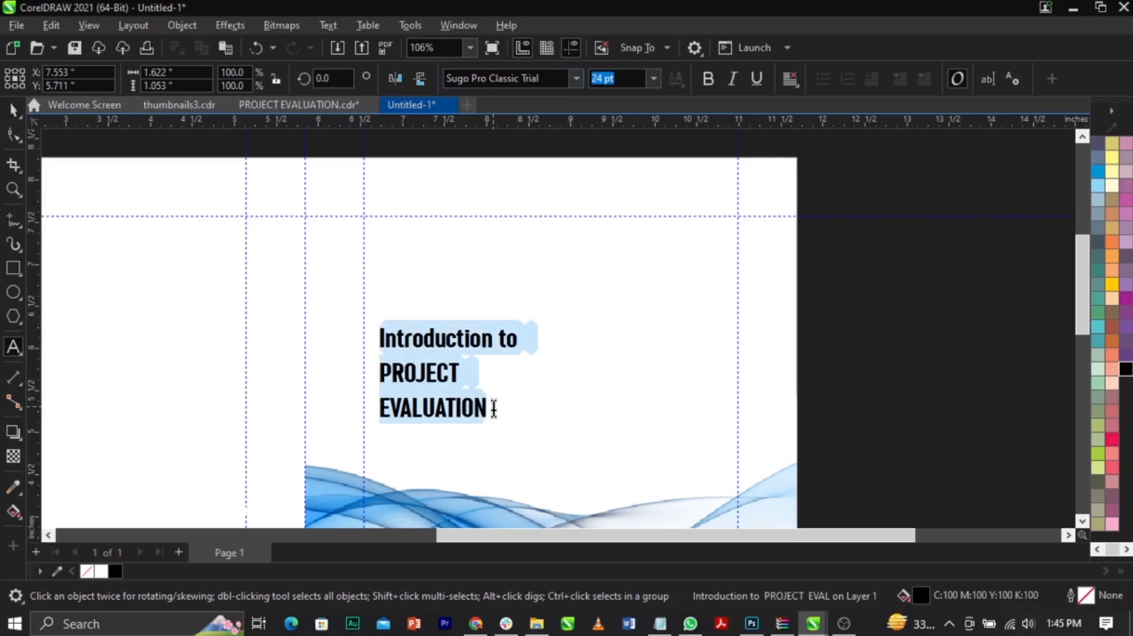
{"action": "key", "text": "shift+F3"}
{"action": "key", "text": "u"}
{"action": "key", "text": "Return"}
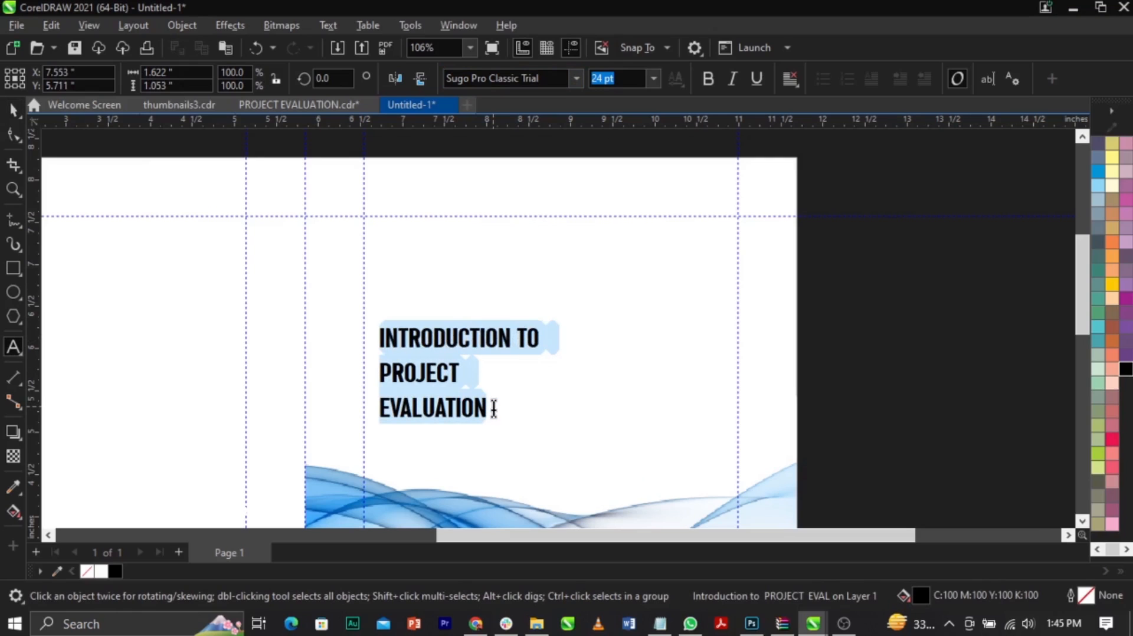
{"action": "key", "text": "Escape"}
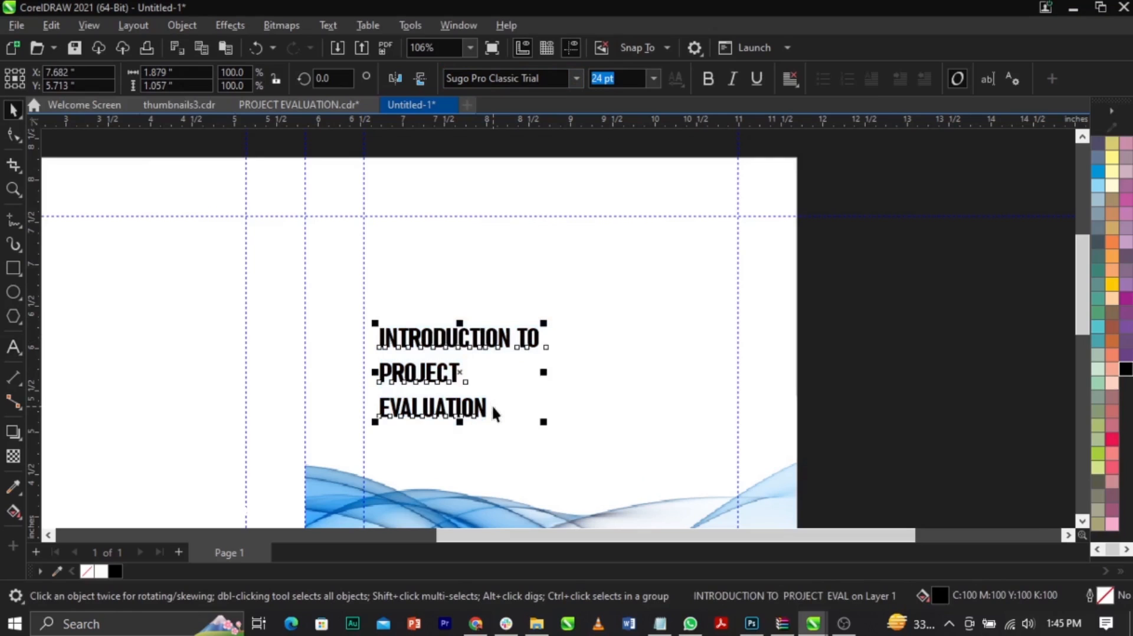
Step: Break the title into separate lines and stack them against the inner margin guideline, about 3 inches wide, with PROJECT and EVALUATION enlarged
{"action": "key", "text": "ctrl+k"}
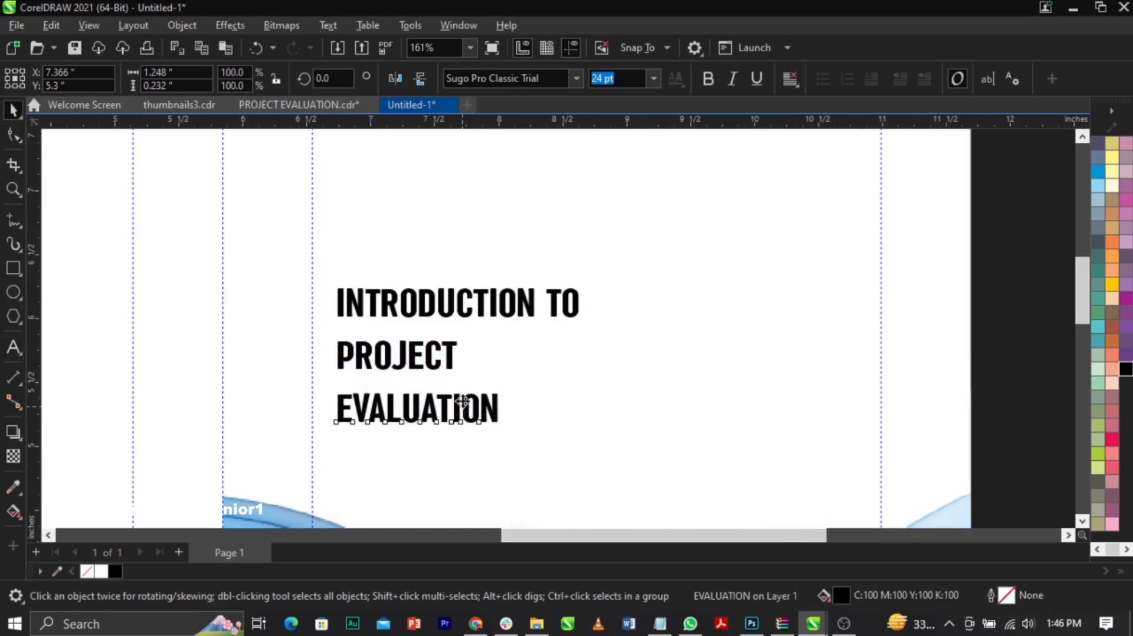
{"action": "left_click_drag", "start_coordinate": [465, 408], "coordinate": [728, 516]}
{"action": "left_click", "coordinate": [454, 366], "text": "shift"}
{"action": "left_click_drag", "start_coordinate": [614, 364], "coordinate": [613, 352]}
{"action": "left_click", "coordinate": [583, 289]}
{"action": "left_click_drag", "start_coordinate": [584, 289], "coordinate": [630, 275]}
{"action": "left_click", "coordinate": [612, 430], "text": "shift"}
{"action": "scroll", "coordinate": [620, 436], "scroll_direction": "down", "scroll_amount": 2}
{"action": "left_click_drag", "start_coordinate": [615, 442], "coordinate": [602, 339]}
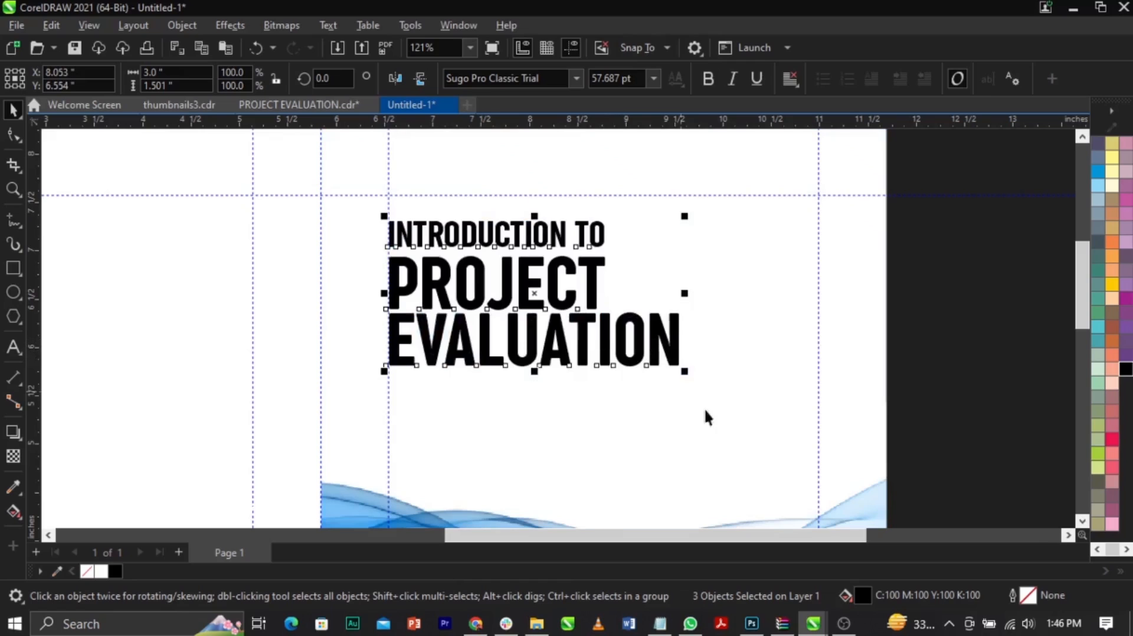
Step: Scale the three title lines together to about 3.17 inches wide and move them slightly down
{"action": "left_click_drag", "start_coordinate": [689, 374], "coordinate": [704, 396]}
{"action": "scroll", "coordinate": [587, 321], "scroll_direction": "down", "scroll_amount": 1}
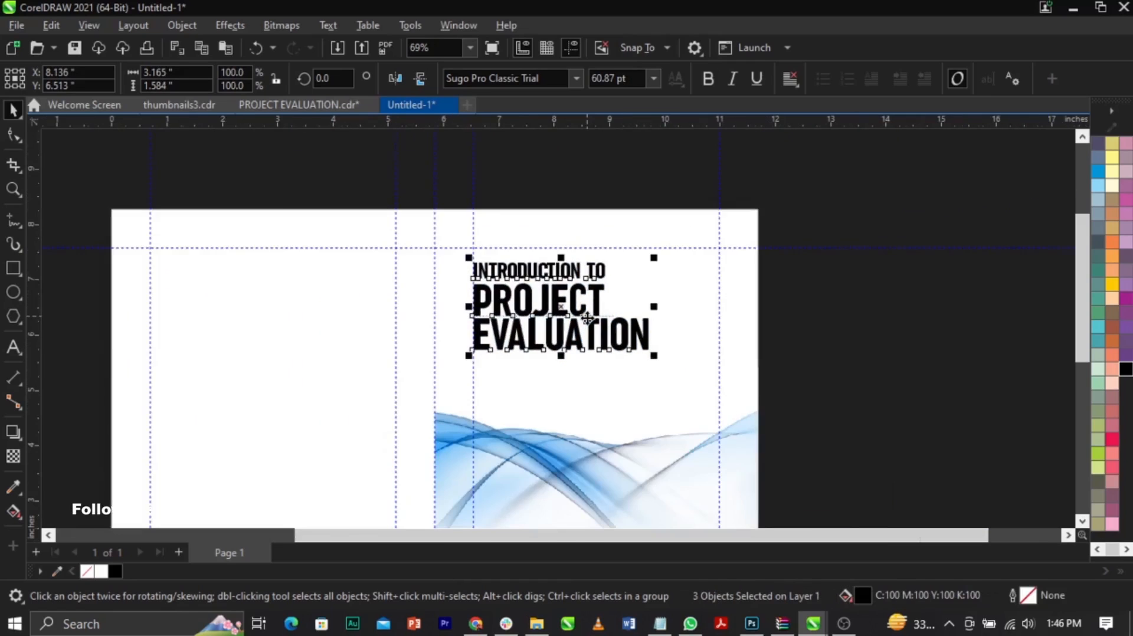
{"action": "left_click_drag", "start_coordinate": [600, 298], "coordinate": [601, 313]}
{"action": "scroll", "coordinate": [605, 304], "scroll_direction": "down", "scroll_amount": 7}
{"action": "left_click", "coordinate": [760, 364]}
{"action": "key", "text": "F4"}
Step: Sample a medium blue (C76 M36 Y0 K0) from the wave image and apply it to the word EVALUATION
{"action": "scroll", "coordinate": [678, 259], "scroll_direction": "up", "scroll_amount": 2}
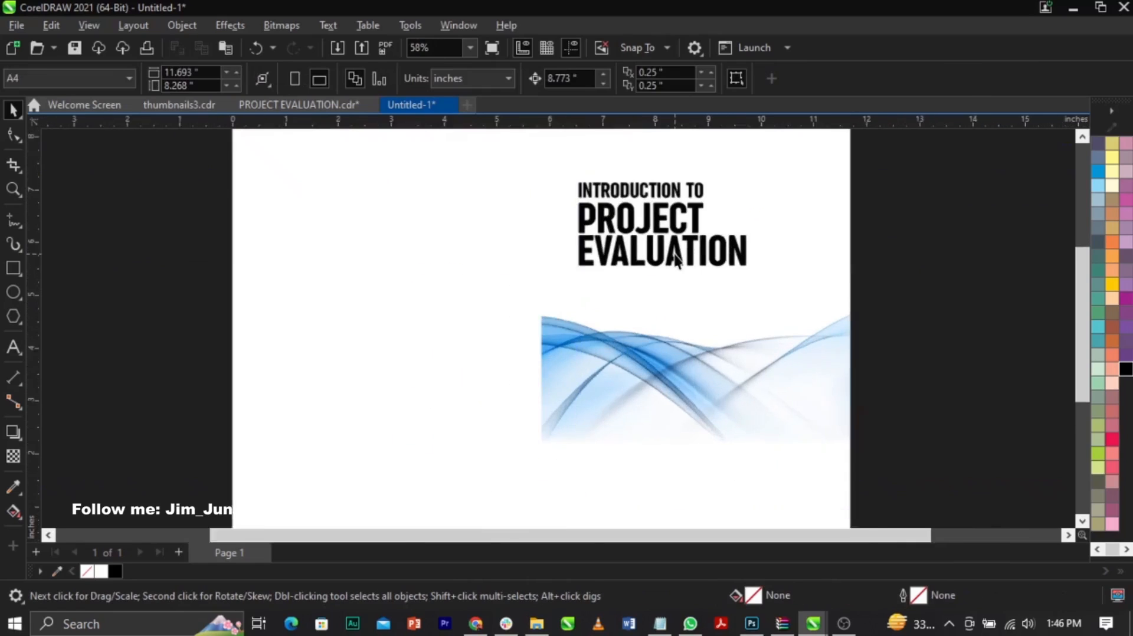
{"action": "left_click", "coordinate": [14, 486]}
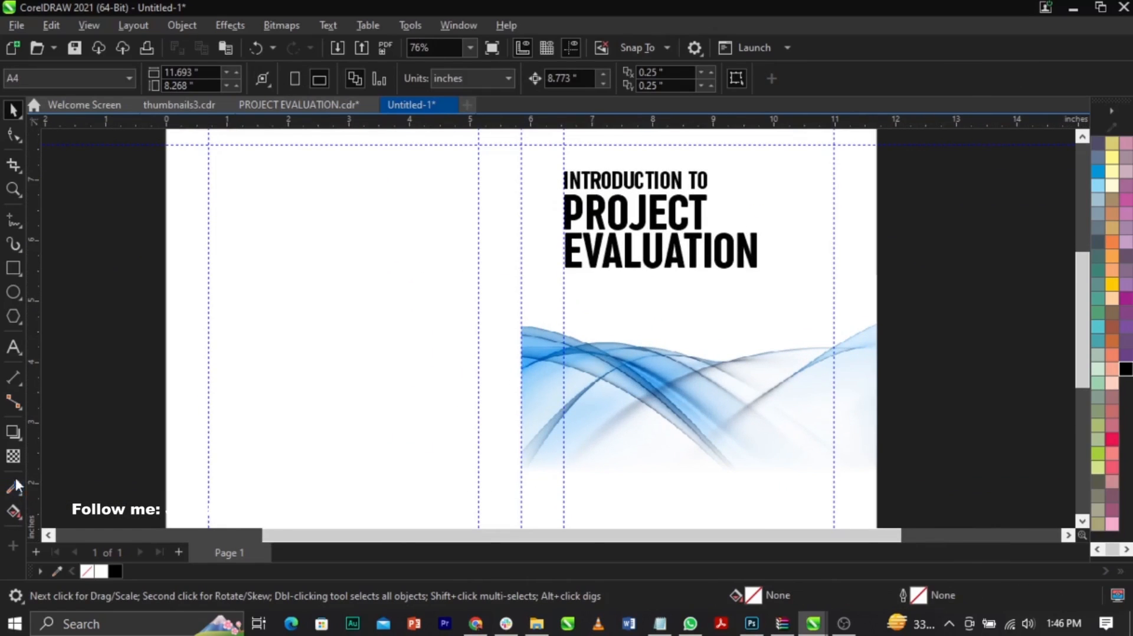
{"action": "left_click", "coordinate": [673, 378]}
{"action": "scroll", "coordinate": [729, 266], "scroll_direction": "up", "scroll_amount": 5}
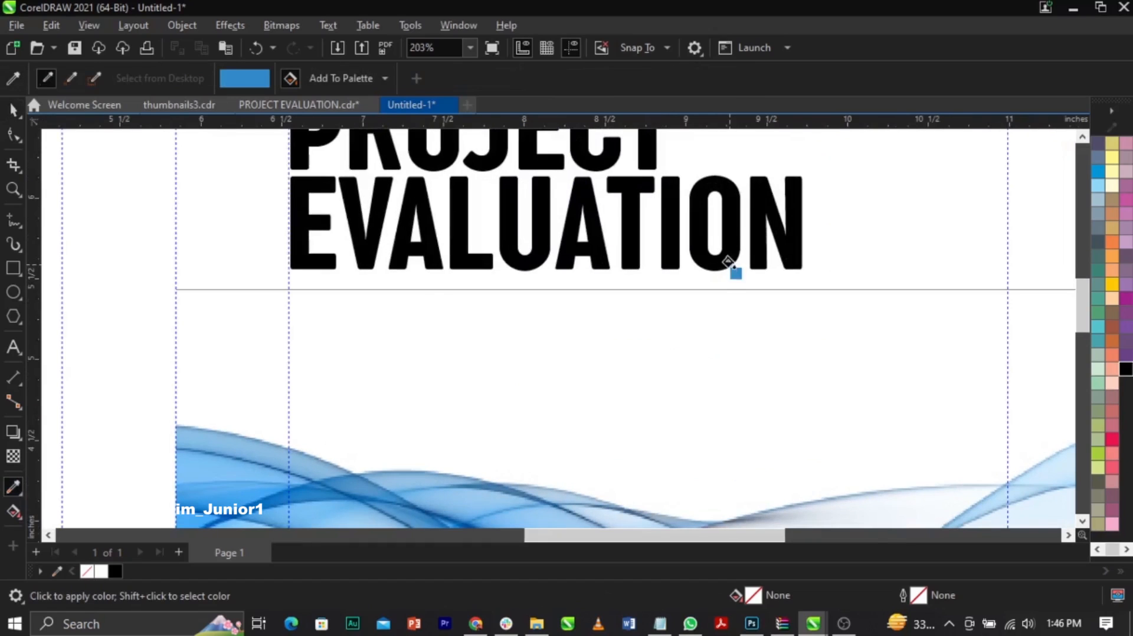
{"action": "left_click", "coordinate": [728, 261]}
{"action": "scroll", "coordinate": [602, 321], "scroll_direction": "down", "scroll_amount": 4}
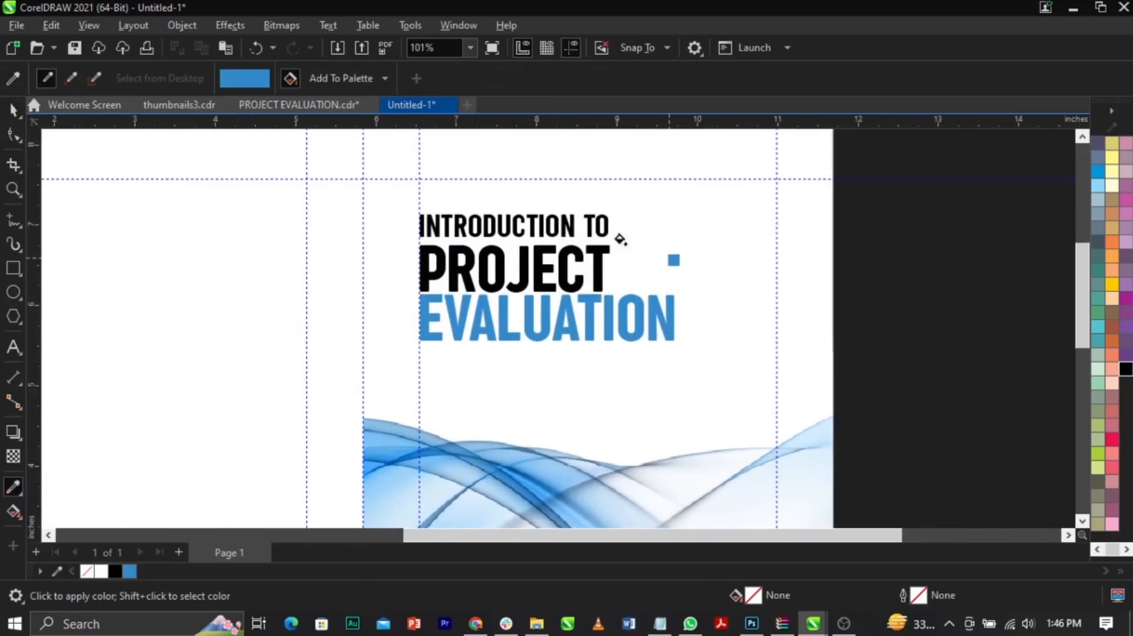
Step: Darken the fill of EVALUATION to C93 M57 Y2 K0
{"action": "left_click", "coordinate": [14, 110]}
{"action": "left_click", "coordinate": [655, 328]}
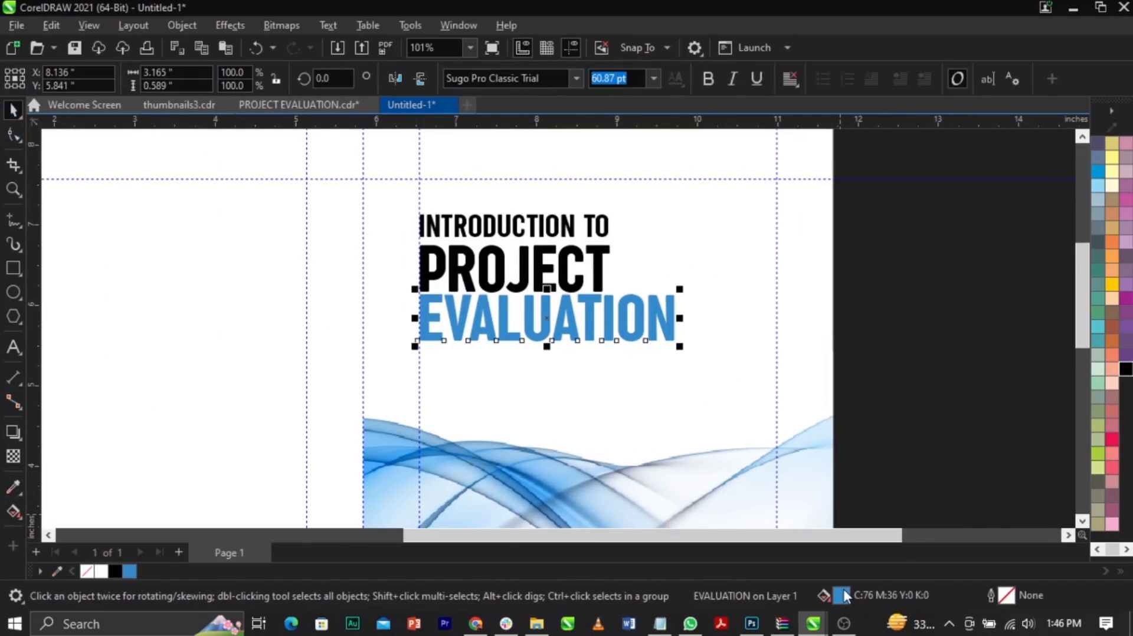
{"action": "key", "text": "shift+F11"}
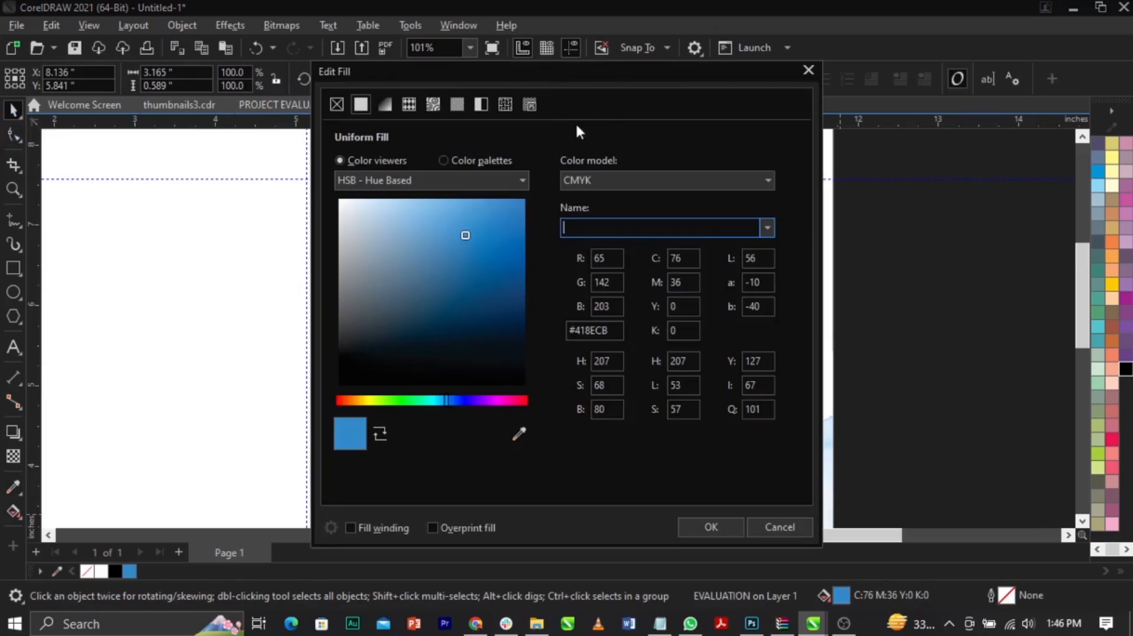
{"action": "left_click_drag", "start_coordinate": [513, 71], "coordinate": [974, 123]}
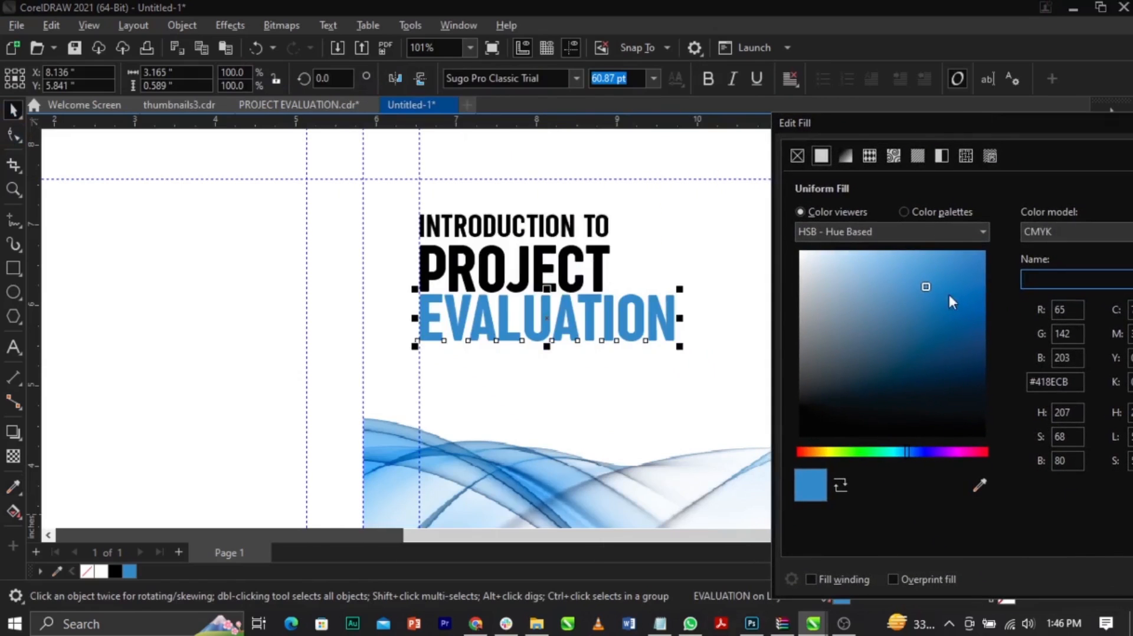
{"action": "left_click_drag", "start_coordinate": [928, 287], "coordinate": [955, 305]}
{"action": "left_click_drag", "start_coordinate": [918, 125], "coordinate": [780, 99]}
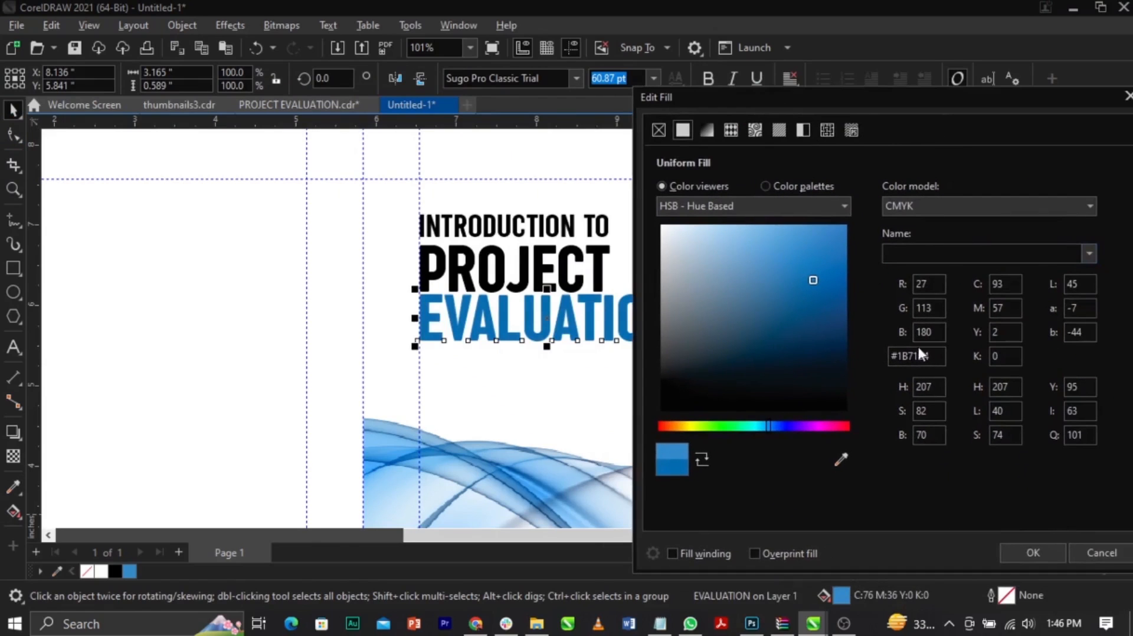
{"action": "left_click", "coordinate": [1036, 552]}
{"action": "left_click", "coordinate": [925, 391]}
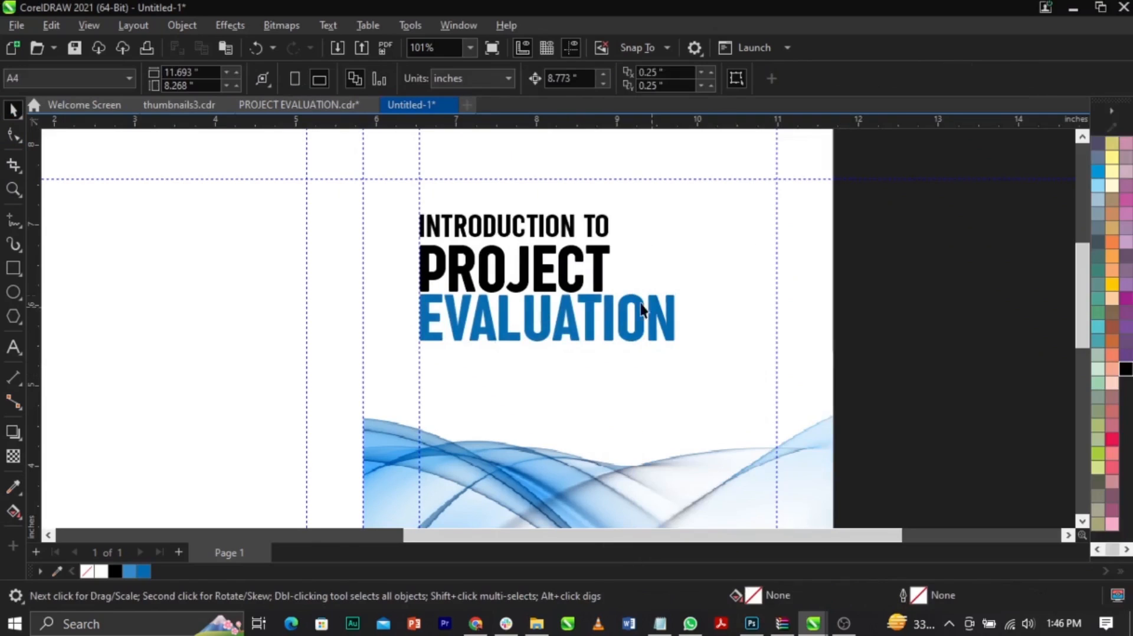
Step: Fill the word PROJECT with the lighter blue sampled from the waves
{"action": "left_click", "coordinate": [590, 268]}
{"action": "left_click", "coordinate": [128, 571]}
{"action": "left_click", "coordinate": [814, 354]}
{"action": "scroll", "coordinate": [587, 237], "scroll_direction": "down", "scroll_amount": 2}
{"action": "scroll", "coordinate": [671, 249], "scroll_direction": "down", "scroll_amount": 2}
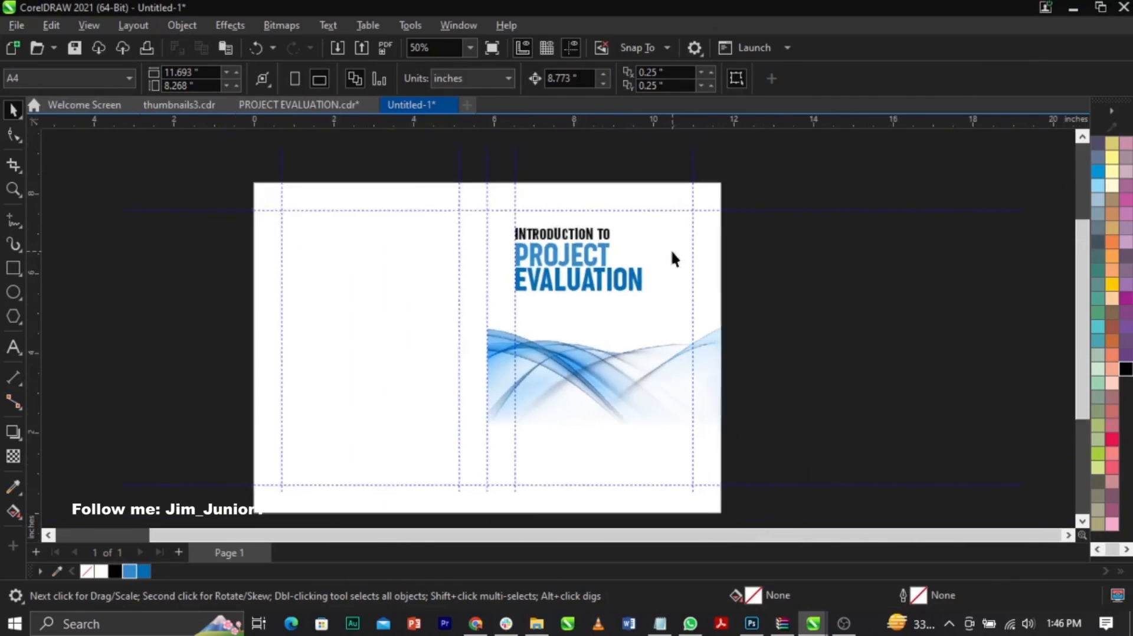
Step: Copy the four author names from the text note in Notepad and paste them below the waves on the front cover in CorelDRAW
{"action": "left_click", "coordinate": [660, 624]}
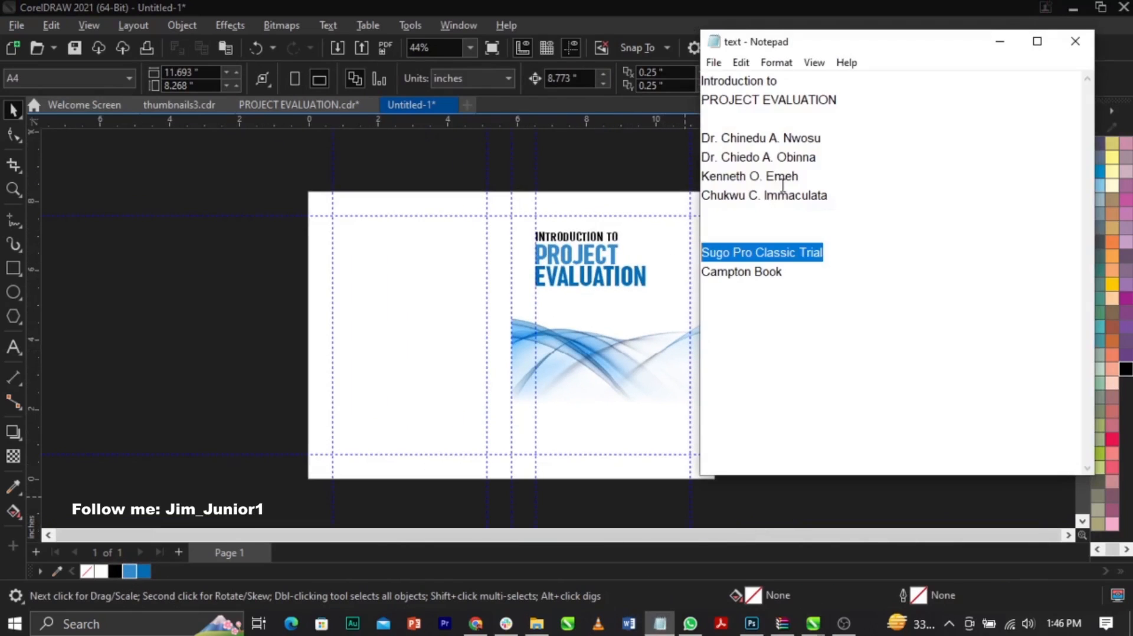
{"action": "left_click_drag", "start_coordinate": [830, 200], "coordinate": [718, 139]}
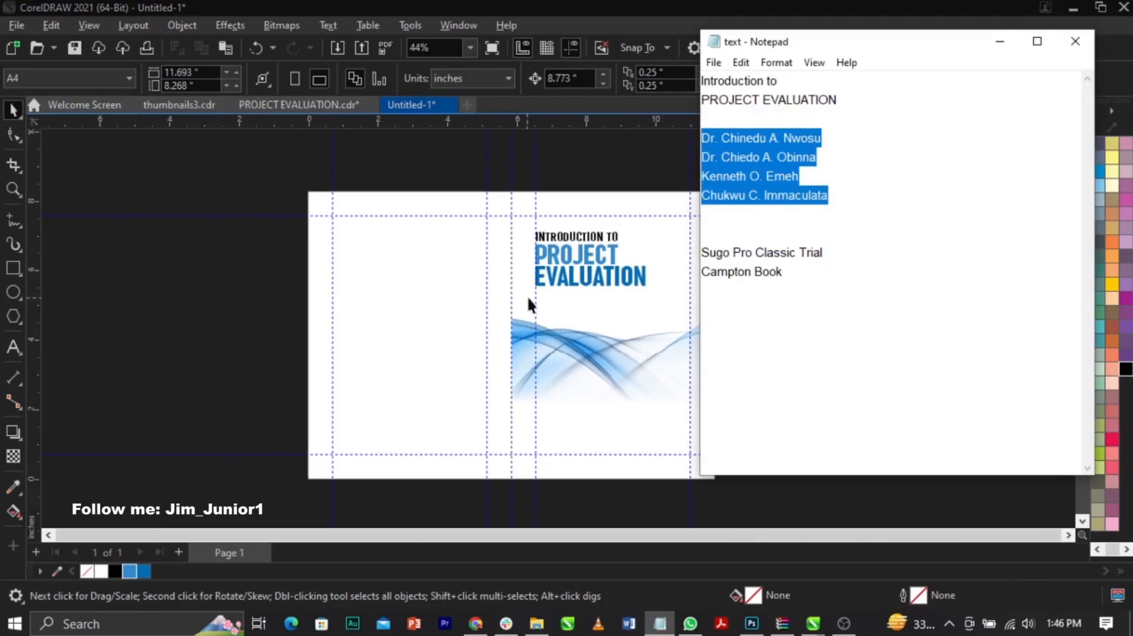
{"action": "left_click", "coordinate": [571, 328]}
{"action": "left_click", "coordinate": [14, 348]}
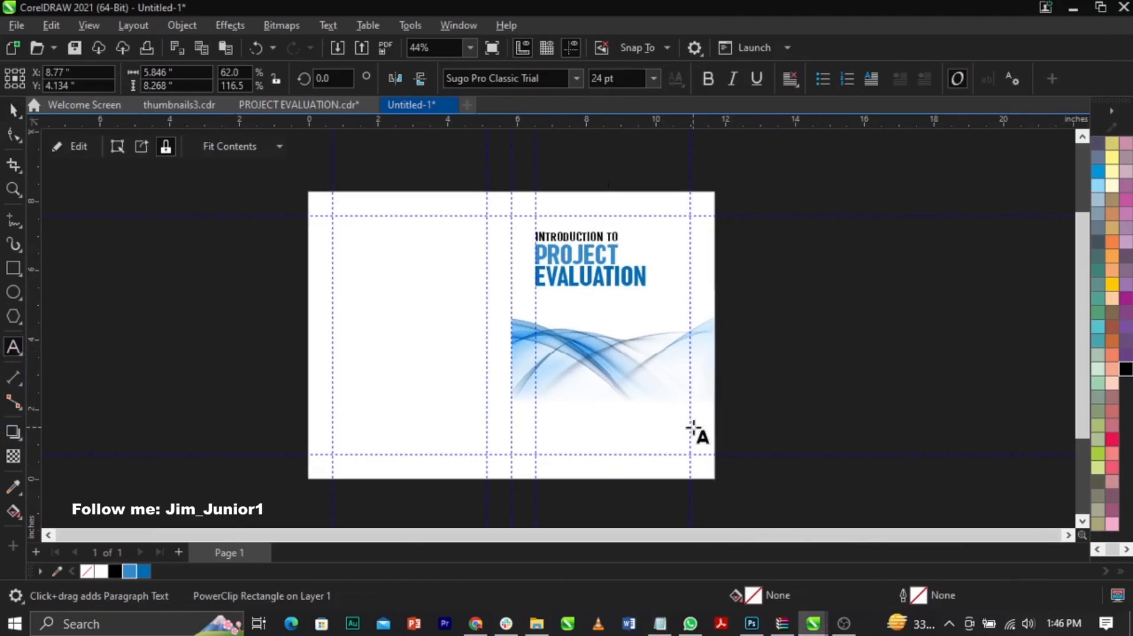
{"action": "scroll", "coordinate": [694, 430], "scroll_direction": "up", "scroll_amount": 1}
{"action": "left_click", "coordinate": [509, 436]}
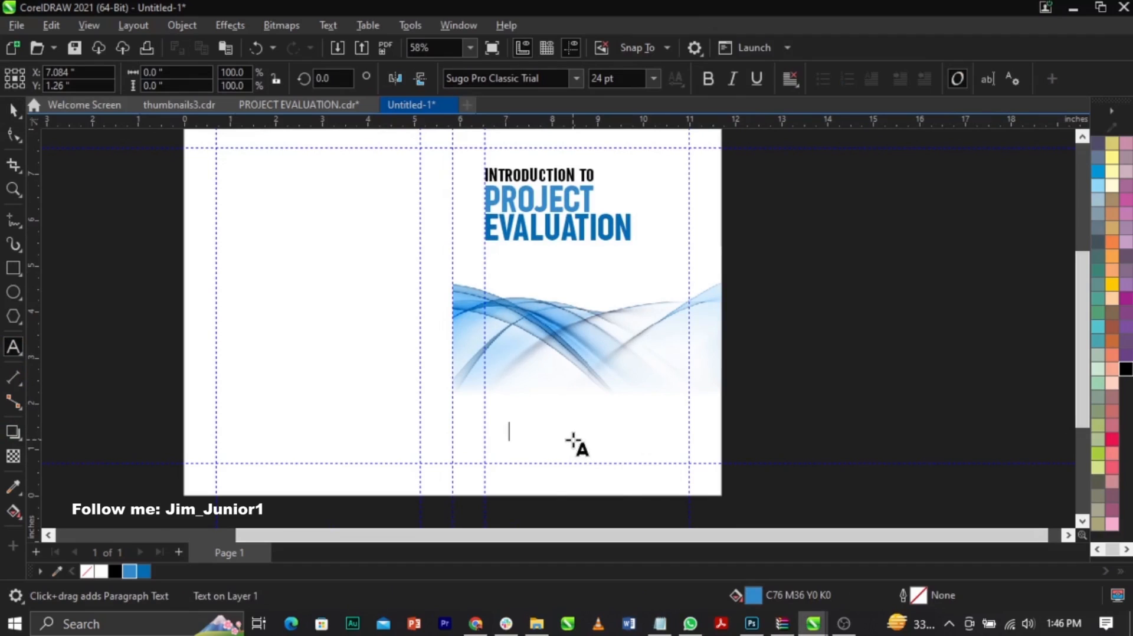
{"action": "key", "text": "ctrl+v"}
Step: Set the font of the pasted author names to Campton Book
{"action": "key", "text": "ctrl+space"}
{"action": "left_click", "coordinate": [542, 84]}
{"action": "type", "text": "Camp"}
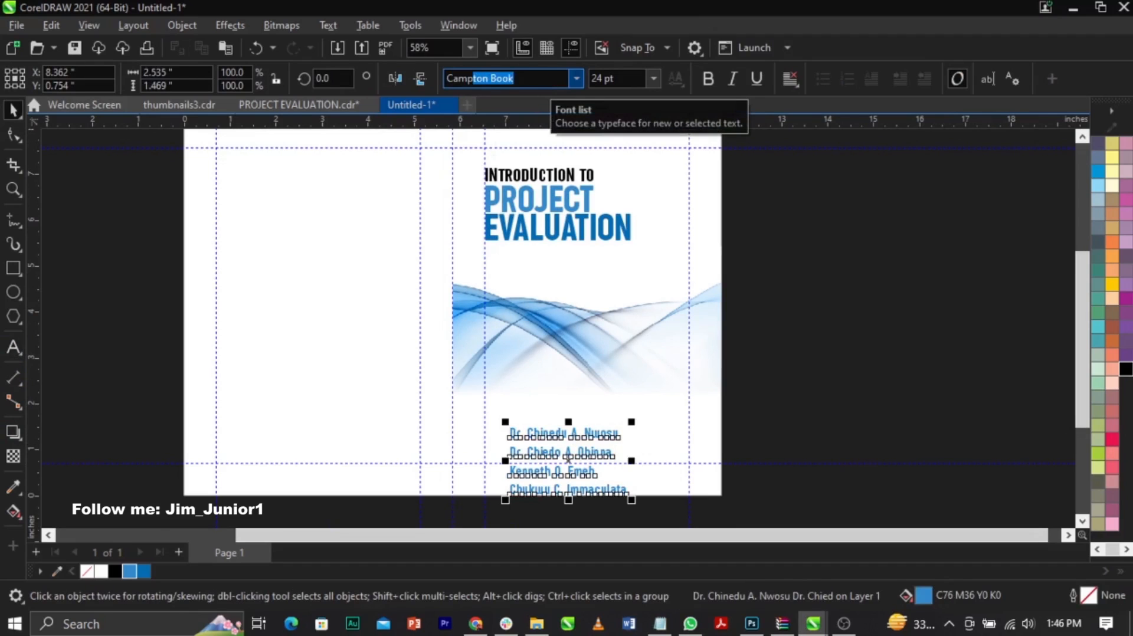
{"action": "key", "text": "Return"}
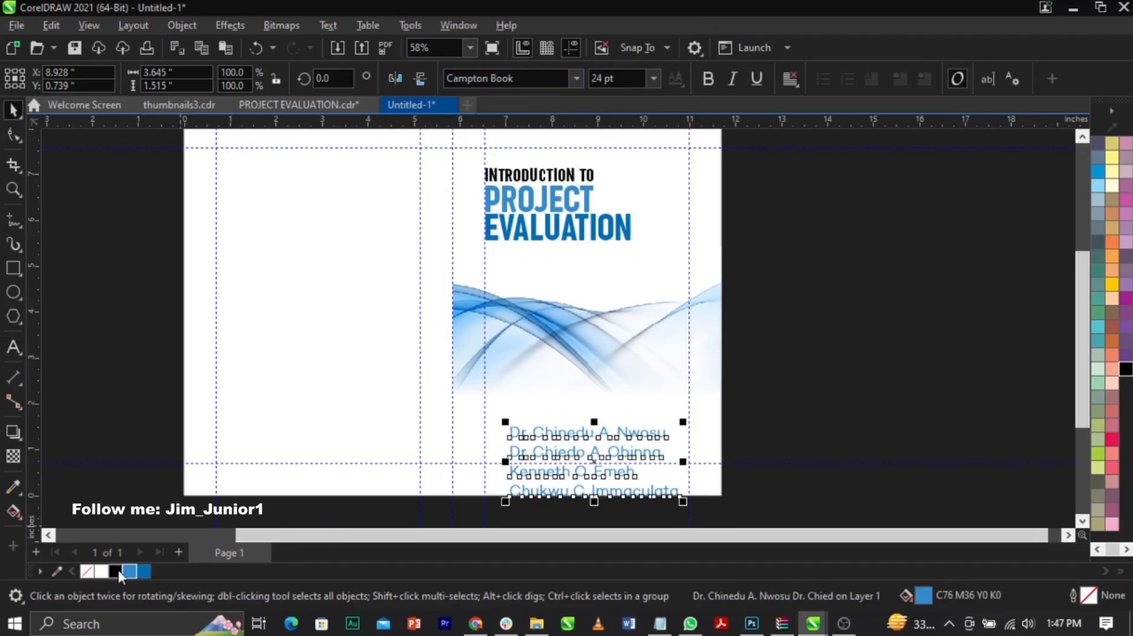
Step: Fill the author names black, scale them down to about 1.2 inches wide, left-aligned with EVALUATION
{"action": "left_click_drag", "start_coordinate": [686, 508], "coordinate": [574, 488]}
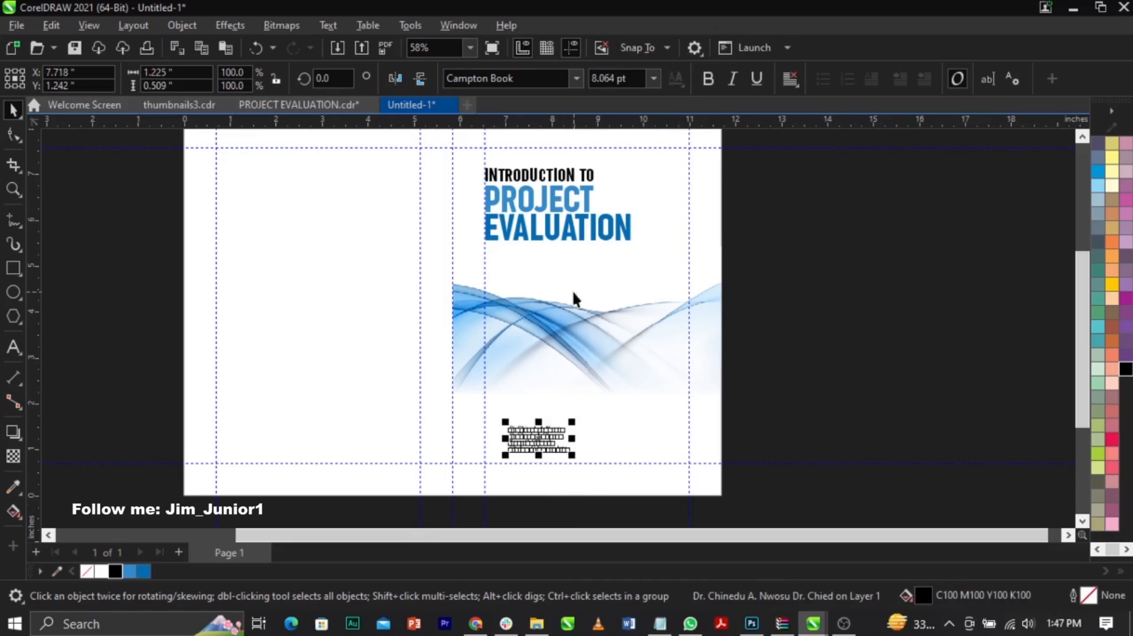
{"action": "left_click", "coordinate": [590, 233], "text": "shift"}
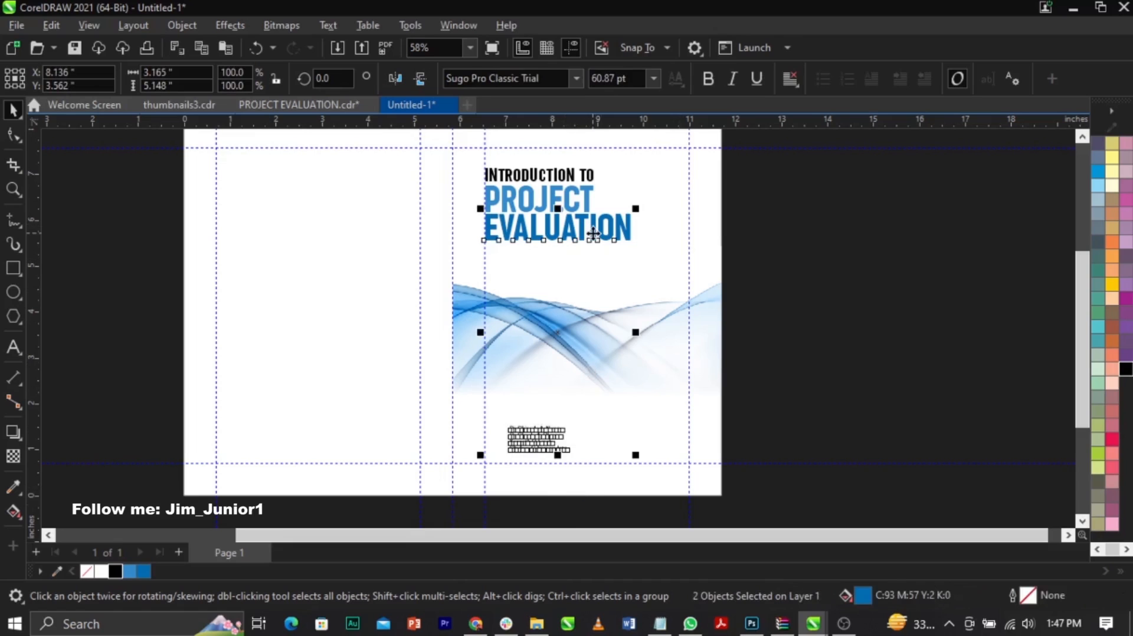
{"action": "left_click", "coordinate": [794, 381]}
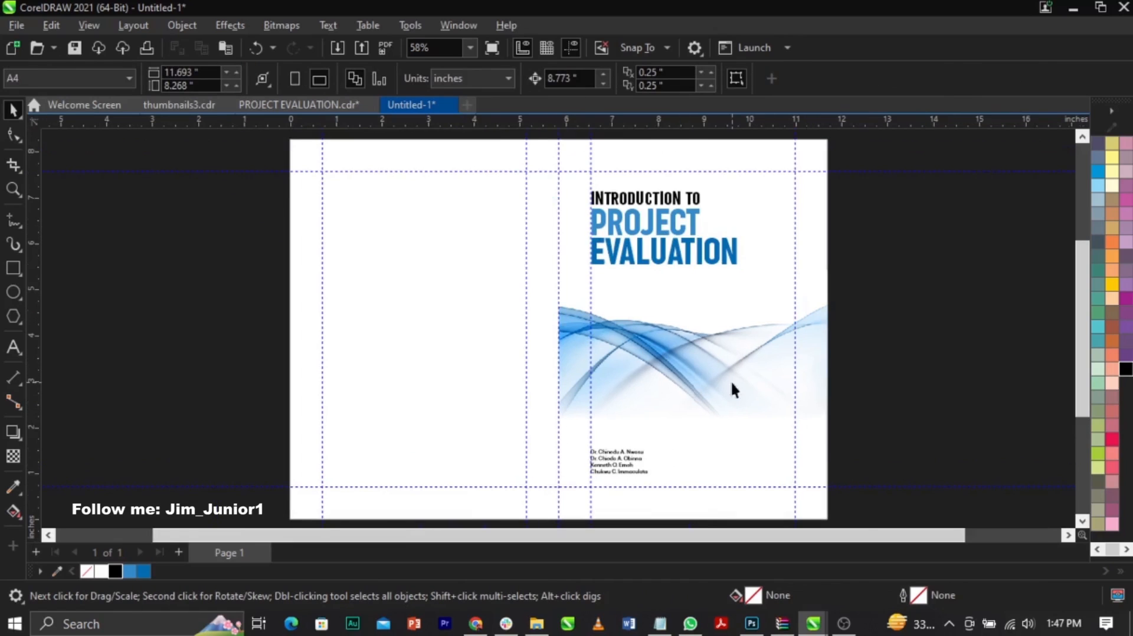
Step: Copy the wave image out of the front cover frame and PowerClip the copy inside the back cover rectangle
{"action": "double_click", "coordinate": [731, 380]}
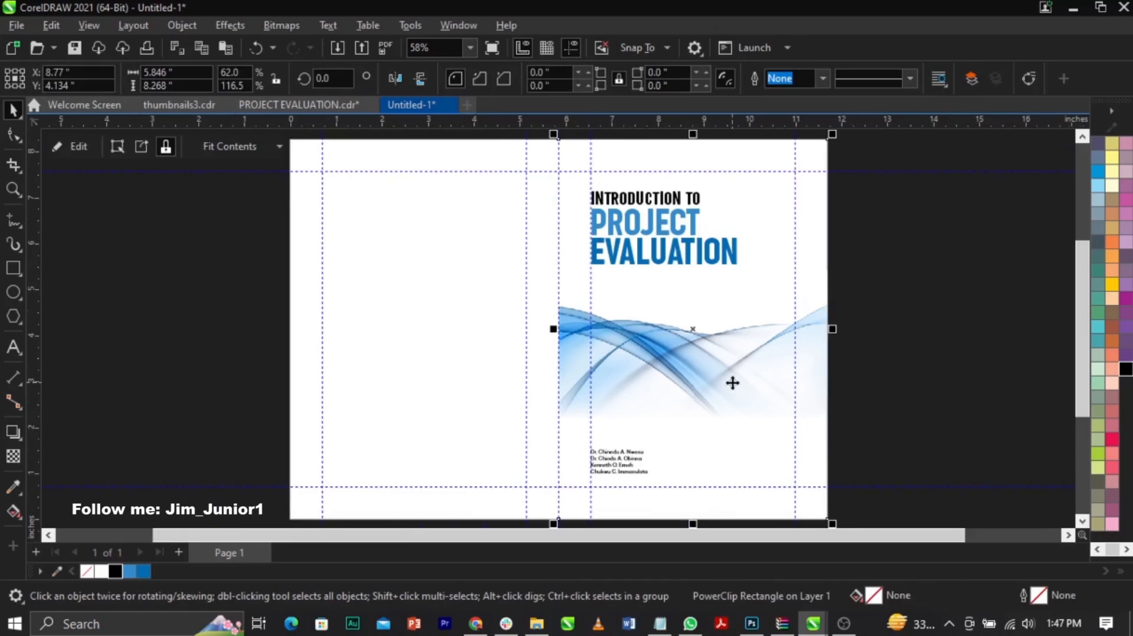
{"action": "left_click", "coordinate": [892, 408]}
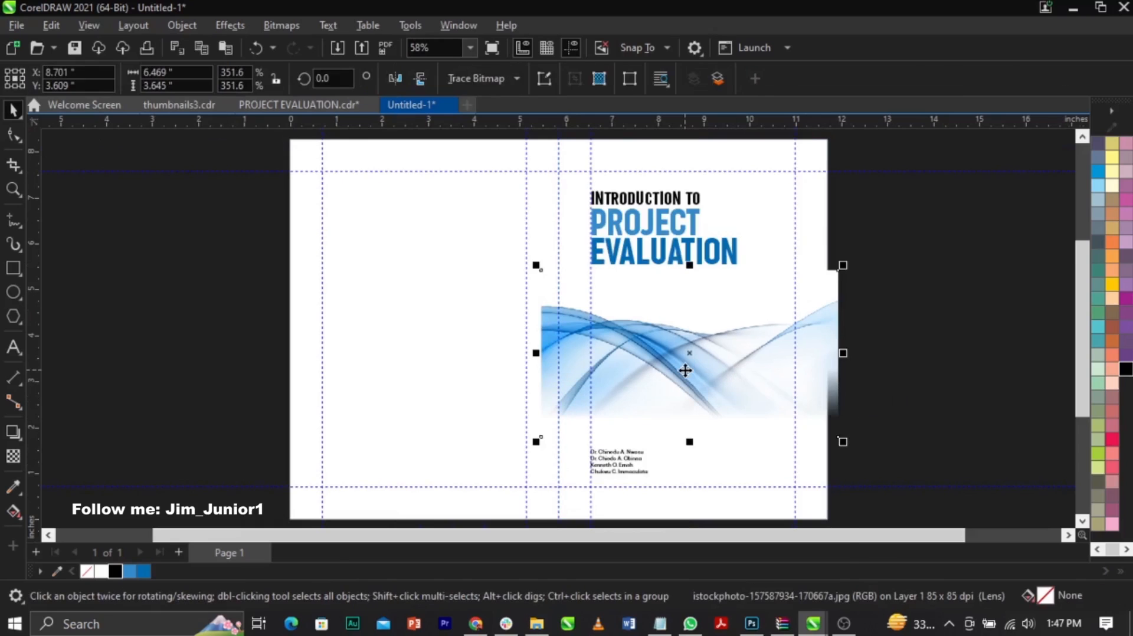
{"action": "right_click", "coordinate": [685, 369]}
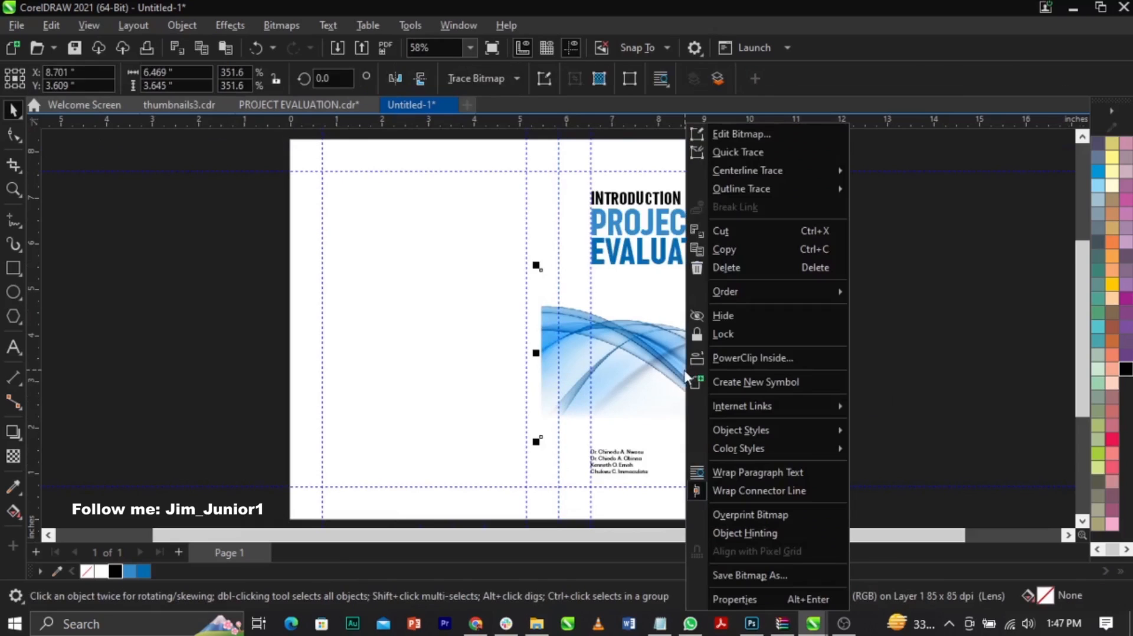
{"action": "left_click", "coordinate": [729, 357]}
{"action": "left_click", "coordinate": [434, 344]}
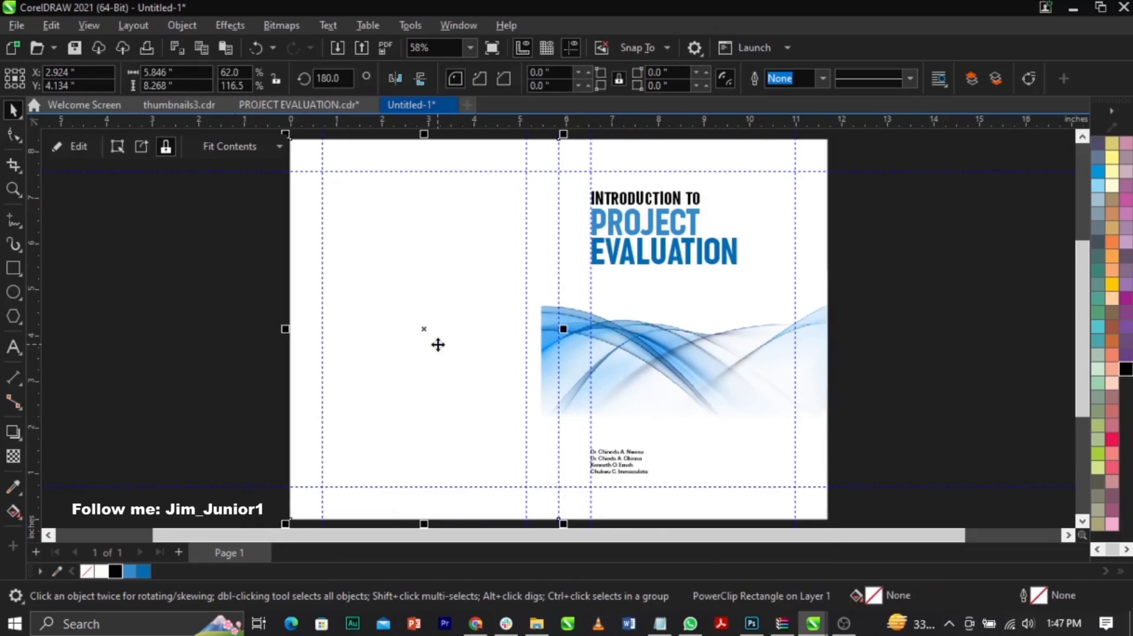
Step: Edit the back cover PowerClip and shift the wave image across it to about X 3.05 inches
{"action": "right_click", "coordinate": [438, 344]}
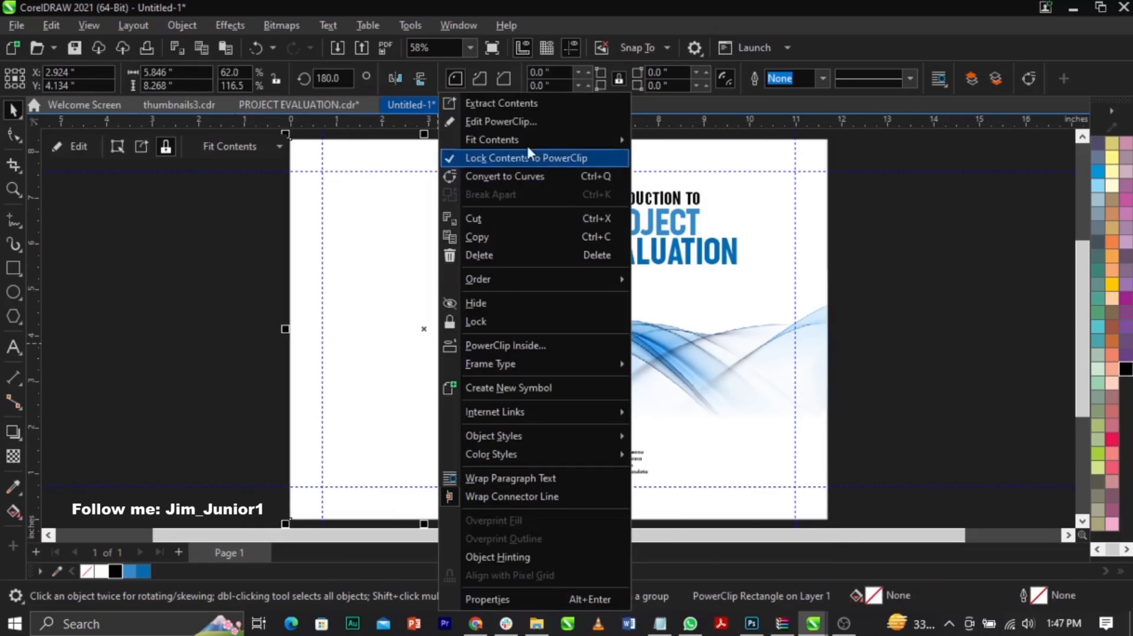
{"action": "left_click", "coordinate": [519, 122]}
{"action": "left_click_drag", "start_coordinate": [737, 361], "coordinate": [478, 356]}
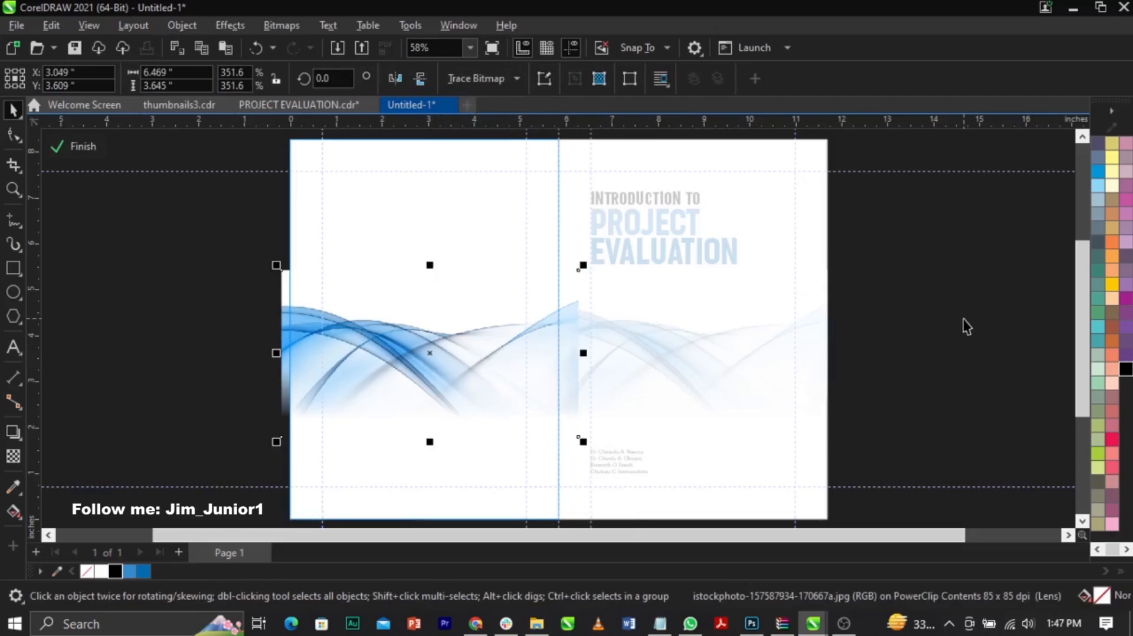
{"action": "left_click", "coordinate": [962, 319], "text": "ctrl"}
{"action": "left_click", "coordinate": [963, 320]}
Step: Duplicate PROJECT EVALUATION onto the upper back cover, remove its fill and give it a 60% black outline
{"action": "left_click_drag", "start_coordinate": [929, 335], "coordinate": [533, 204]}
{"action": "left_click_drag", "start_coordinate": [665, 256], "coordinate": [396, 229]}
{"action": "scroll", "coordinate": [1108, 182], "scroll_direction": "up", "scroll_amount": 1}
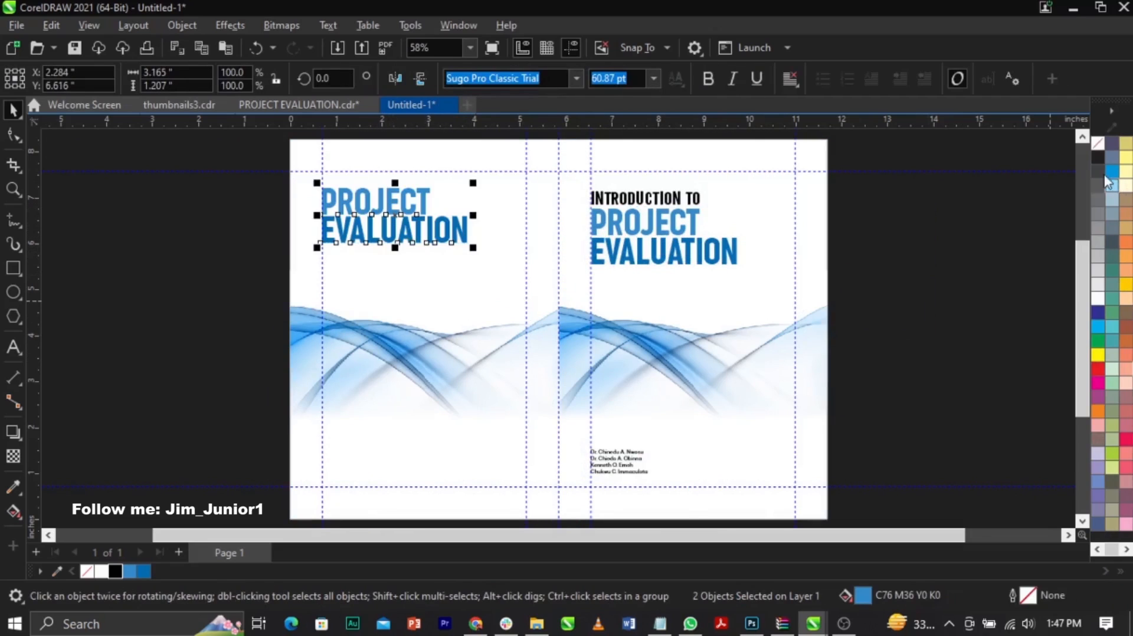
{"action": "left_click", "coordinate": [1099, 145]}
{"action": "right_click", "coordinate": [1100, 219]}
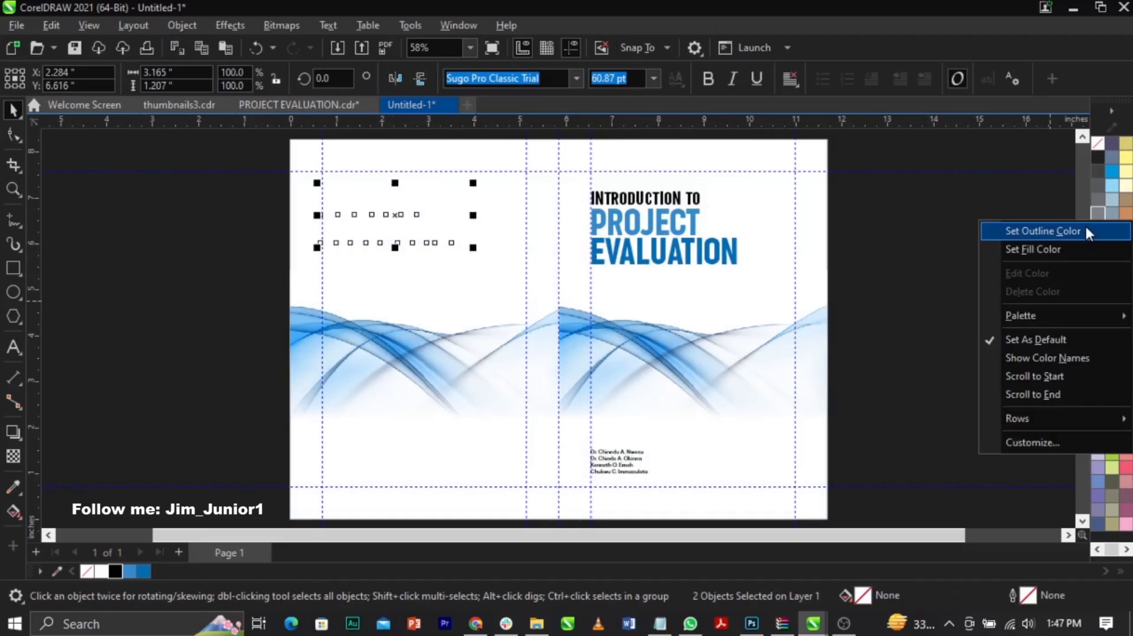
{"action": "left_click", "coordinate": [1085, 223]}
Step: Enlarge the outlined PROJECT EVALUATION to about 4.03 inches wide and place it against the back cover's outer edge
{"action": "scroll", "coordinate": [301, 212], "scroll_direction": "up", "scroll_amount": 2}
{"action": "left_click_drag", "start_coordinate": [331, 203], "coordinate": [291, 214]}
{"action": "left_click", "coordinate": [434, 305], "text": "shift"}
{"action": "left_click_drag", "start_coordinate": [227, 312], "coordinate": [581, 153]}
{"action": "left_click_drag", "start_coordinate": [511, 275], "coordinate": [569, 311]}
{"action": "scroll", "coordinate": [478, 222], "scroll_direction": "up", "scroll_amount": 1}
{"action": "scroll", "coordinate": [478, 222], "scroll_direction": "up", "scroll_amount": 1}
{"action": "mouse_move", "coordinate": [473, 222]}
{"action": "left_mouse_down"}
{"action": "mouse_move", "coordinate": [476, 202]}
{"action": "mouse_move", "coordinate": [476, 213]}
{"action": "left_mouse_up"}
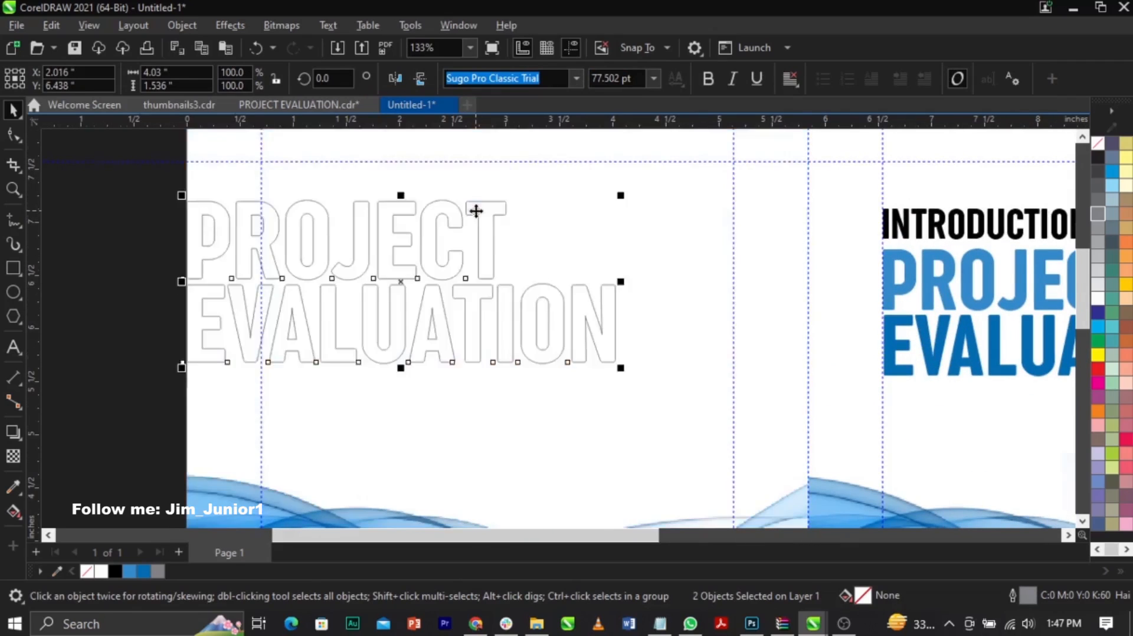
Step: Place a copy of the author names under the end of the outlined EVALUATION on the back cover
{"action": "scroll", "coordinate": [475, 212], "scroll_direction": "down", "scroll_amount": 1}
{"action": "left_click", "coordinate": [239, 273]}
{"action": "scroll", "coordinate": [439, 279], "scroll_direction": "down", "scroll_amount": 1}
{"action": "left_click_drag", "start_coordinate": [593, 467], "coordinate": [477, 321]}
{"action": "scroll", "coordinate": [476, 321], "scroll_direction": "up", "scroll_amount": 5}
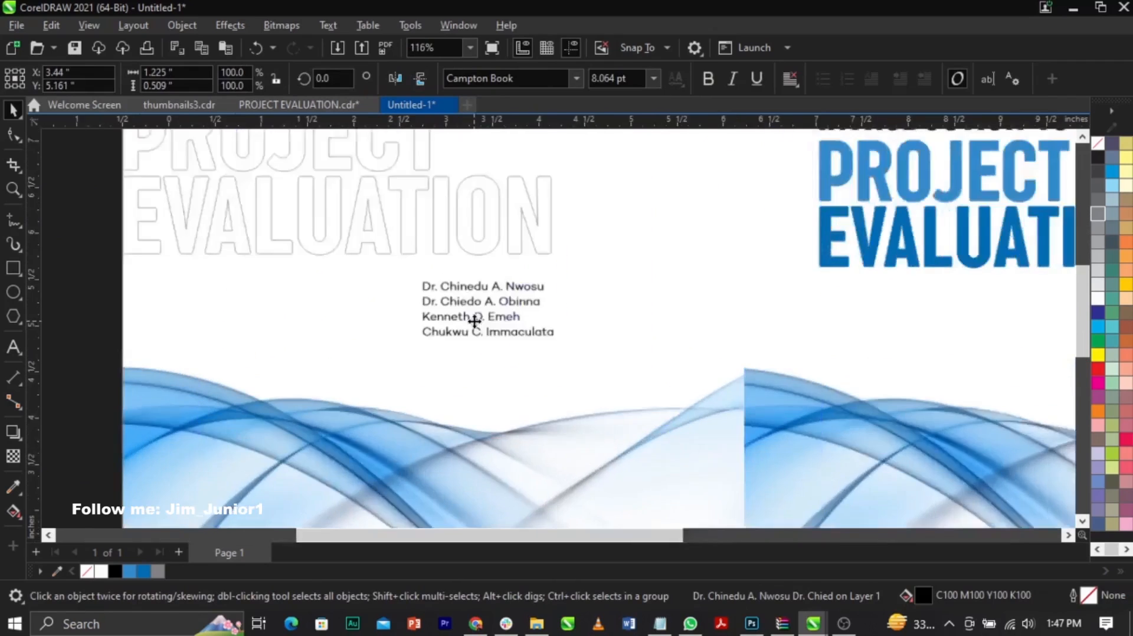
{"action": "left_click_drag", "start_coordinate": [540, 298], "coordinate": [543, 268]}
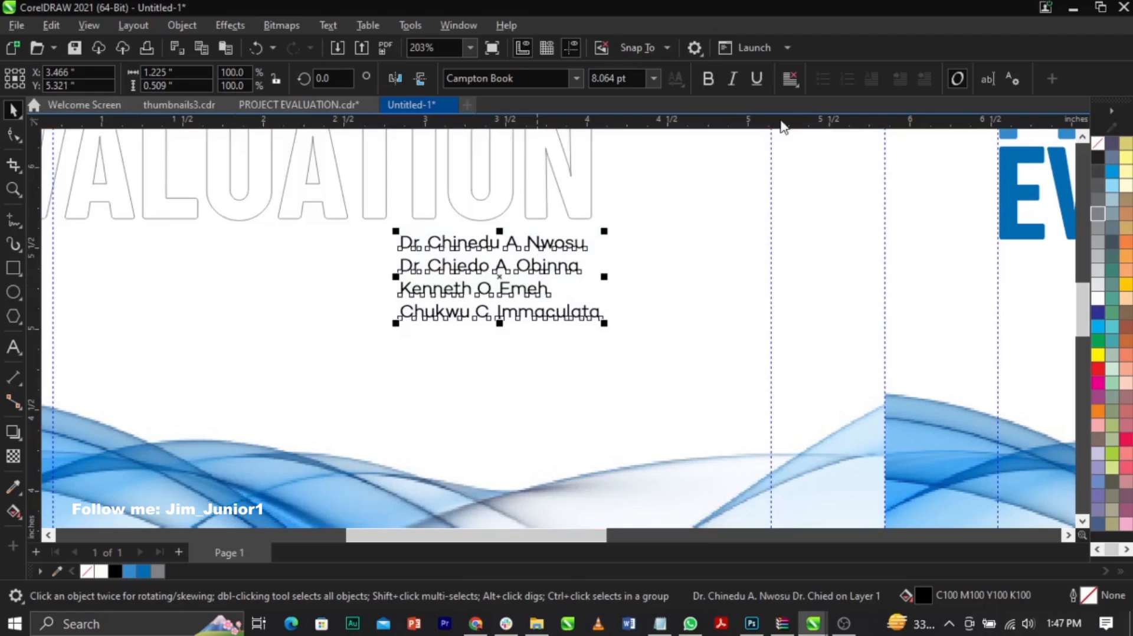
Step: Right-justify the back cover author names and align their right edge with the outlined EVALUATION
{"action": "left_click", "coordinate": [784, 78]}
{"action": "left_click", "coordinate": [806, 154]}
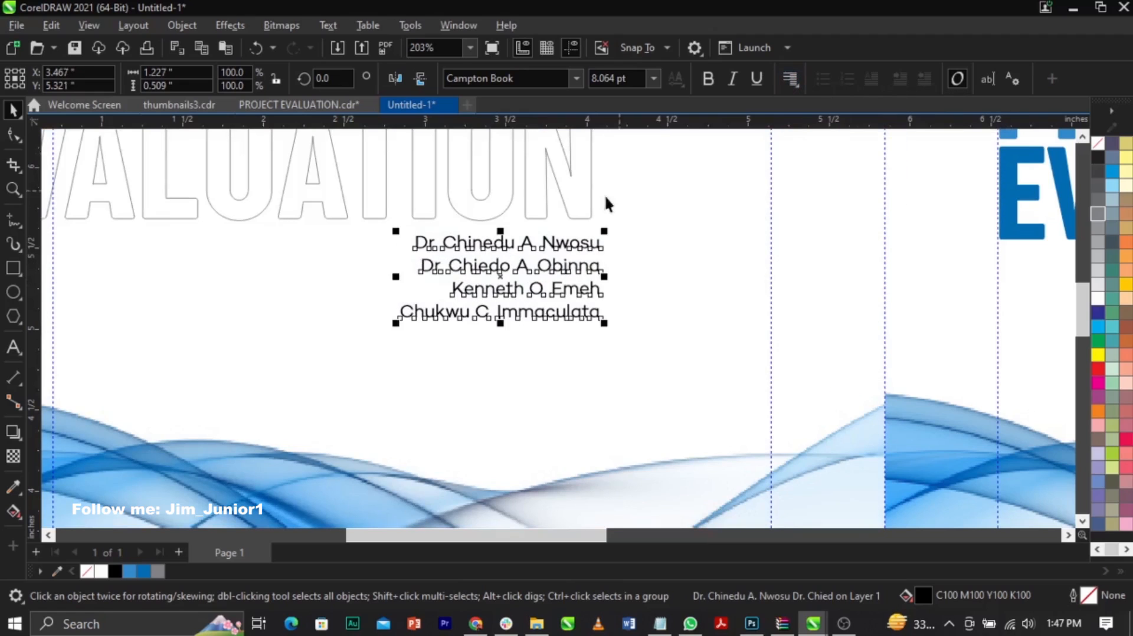
{"action": "left_click", "coordinate": [584, 208], "text": "shift"}
{"action": "key", "text": "r"}
{"action": "left_click", "coordinate": [650, 243]}
Step: Draw a full-height spine rectangle about 0.81 inches wide centred on the page, with a 90% black hairline outline
{"action": "scroll", "coordinate": [488, 306], "scroll_direction": "down", "scroll_amount": 1}
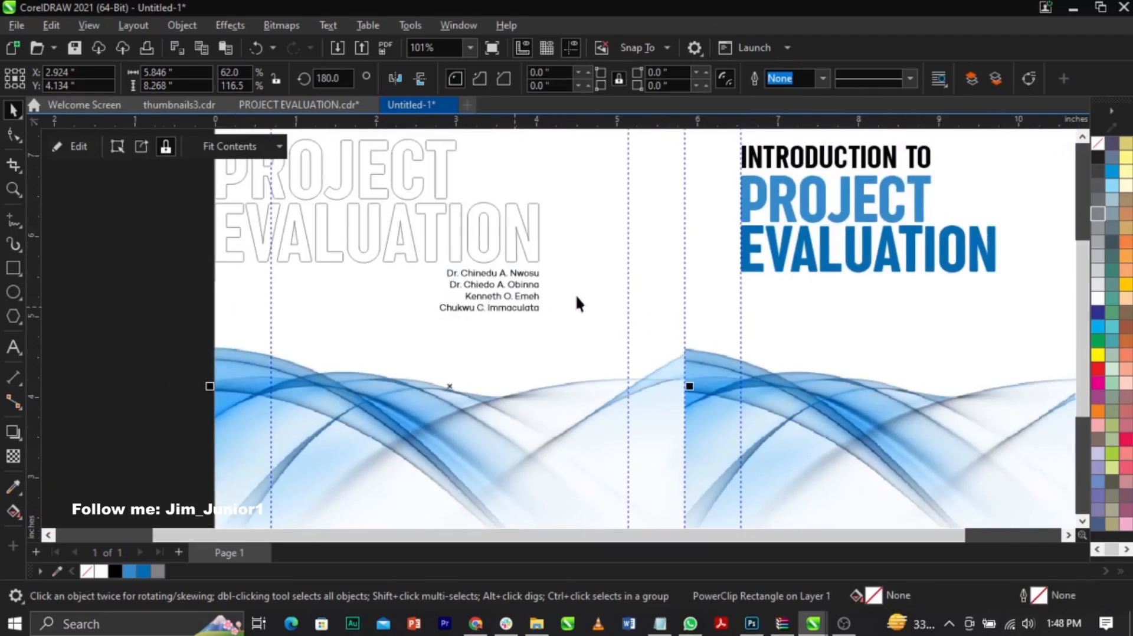
{"action": "key", "text": "F4"}
{"action": "left_click", "coordinate": [951, 353]}
{"action": "scroll", "coordinate": [884, 377], "scroll_direction": "down", "scroll_amount": 1}
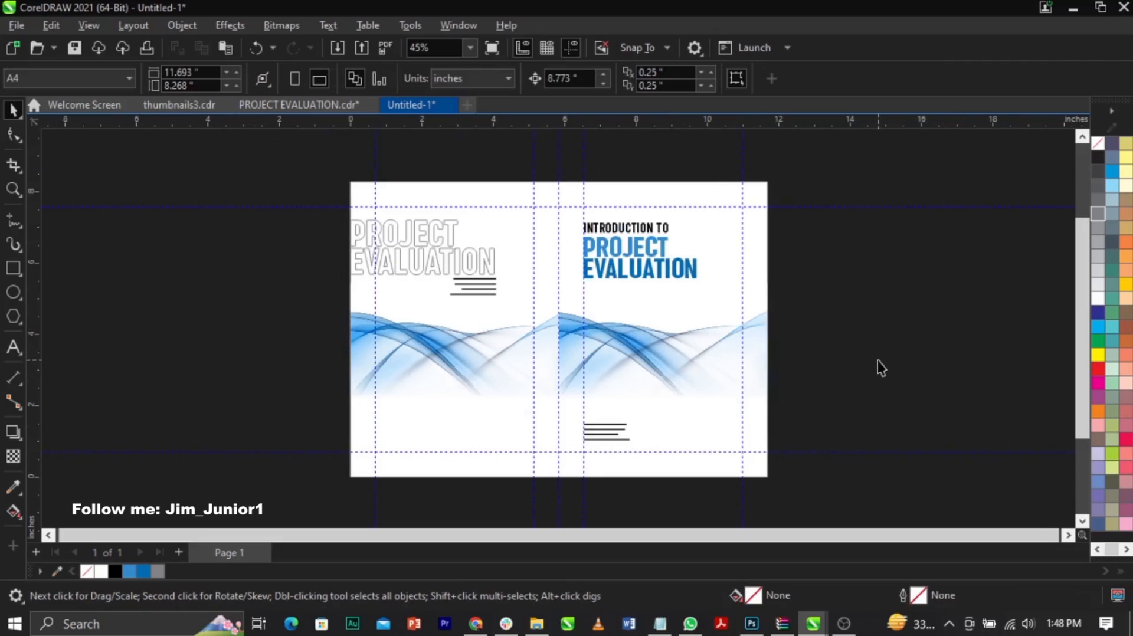
{"action": "left_click", "coordinate": [13, 267]}
{"action": "mouse_move", "coordinate": [541, 182]}
{"action": "left_mouse_down"}
{"action": "mouse_move", "coordinate": [587, 391]}
{"action": "mouse_move", "coordinate": [577, 477]}
{"action": "left_mouse_up"}
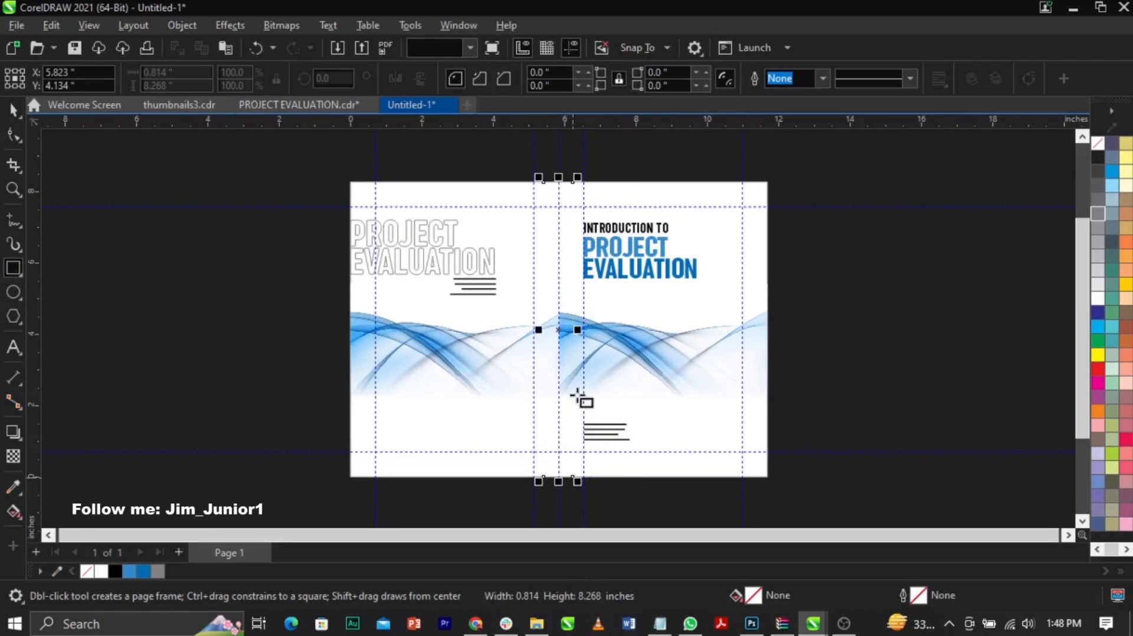
{"action": "key", "text": "space"}
{"action": "right_click", "coordinate": [1101, 177]}
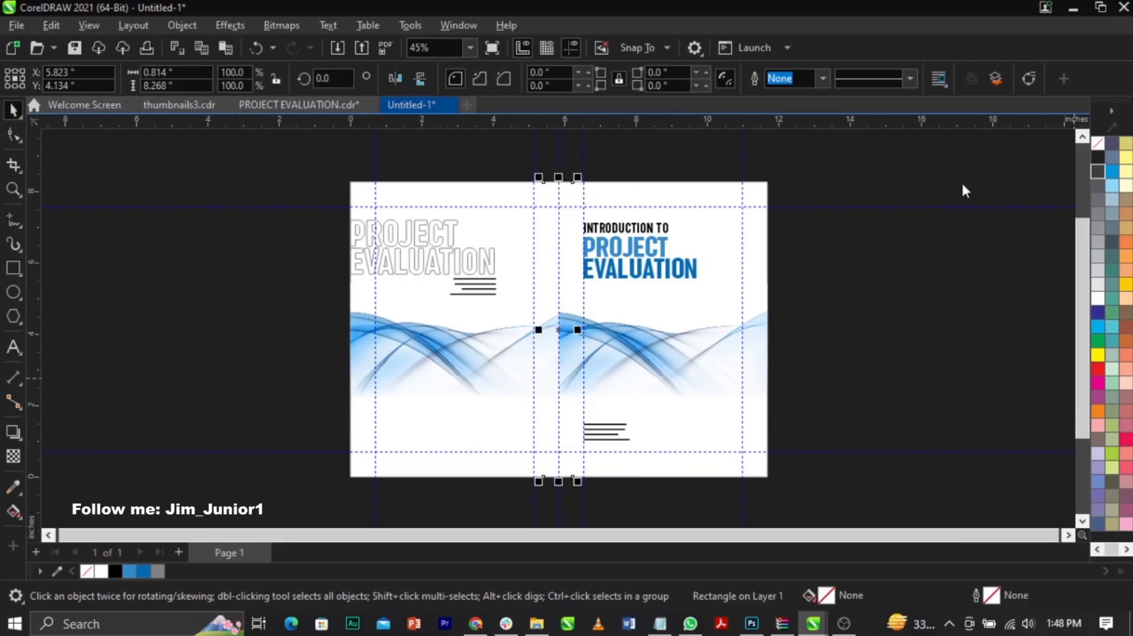
{"action": "left_click", "coordinate": [1071, 185]}
Step: Set the spine rectangle's width to 0.6 inches and fill it with the dark blue C93 M57 Y2 K0
{"action": "left_click", "coordinate": [177, 72]}
{"action": "type", "text": "0"}
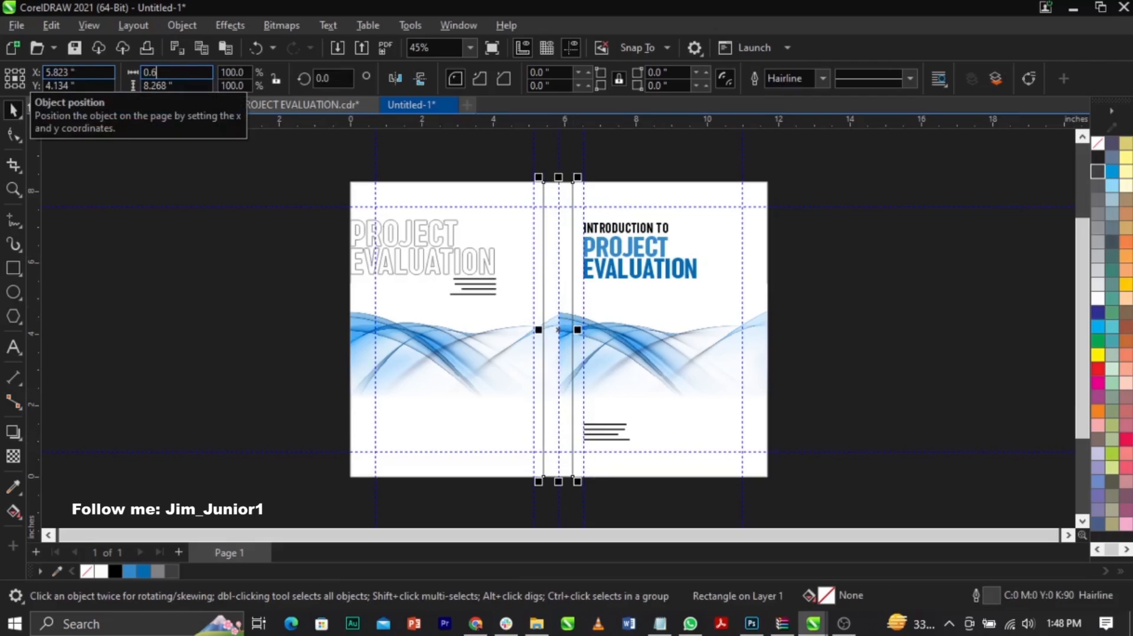
{"action": "type", "text": ".6"}
{"action": "key", "text": "Return"}
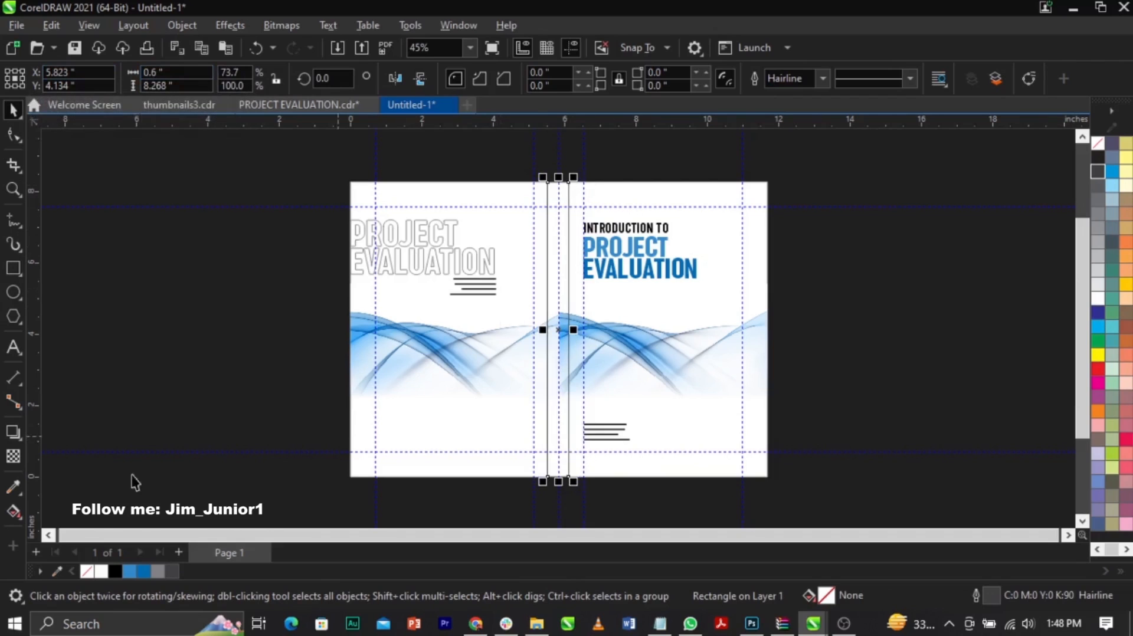
{"action": "left_click", "coordinate": [144, 571]}
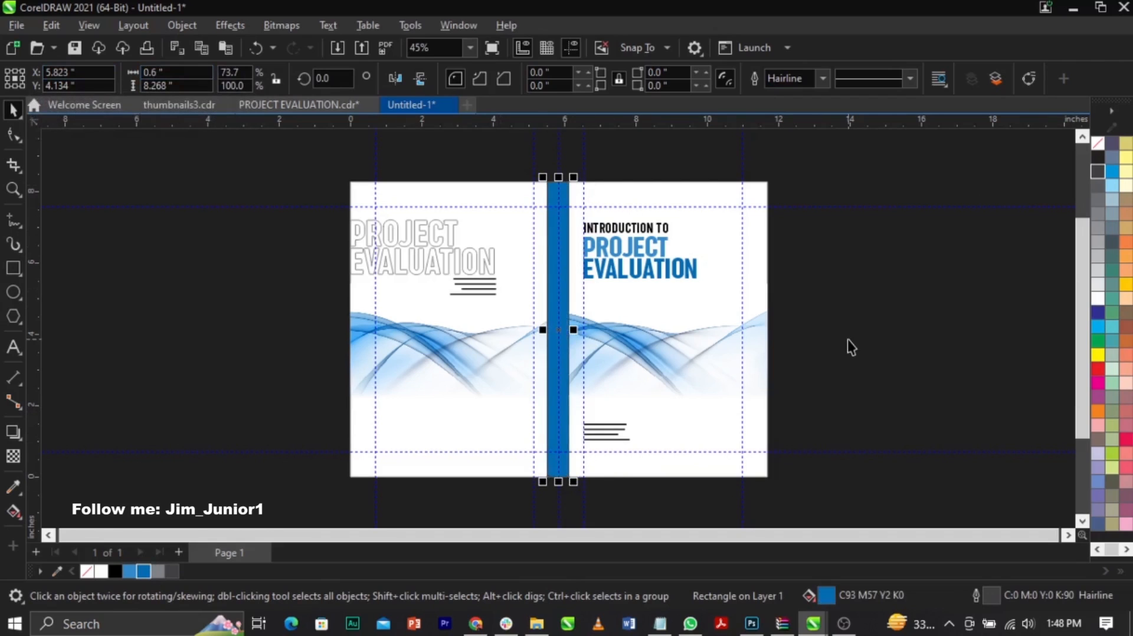
Step: Shift the whole front cover outward so its inner edge meets the spine's right edge
{"action": "left_click_drag", "start_coordinate": [818, 164], "coordinate": [557, 514]}
{"action": "key", "text": "shift+F2"}
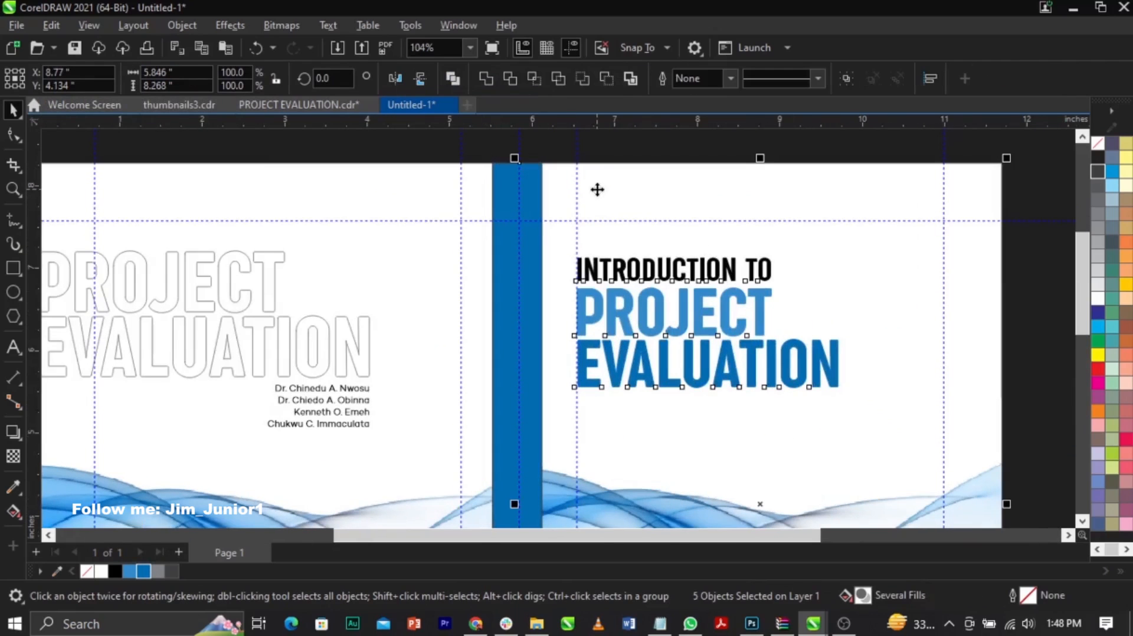
{"action": "left_click_drag", "start_coordinate": [597, 190], "coordinate": [620, 198]}
Step: Shift the whole back cover outward so its inner edge meets the spine's left edge
{"action": "key", "text": "F3"}
{"action": "left_click_drag", "start_coordinate": [334, 157], "coordinate": [575, 505]}
{"action": "key", "text": "shift+F2"}
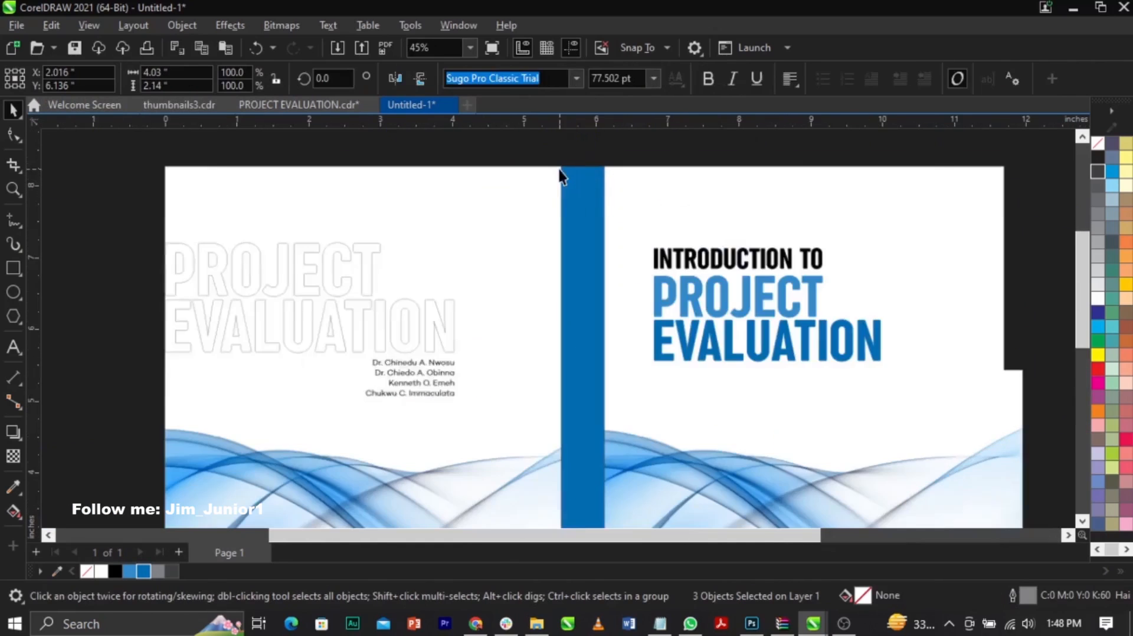
{"action": "scroll", "coordinate": [557, 176], "scroll_direction": "up", "scroll_amount": 3}
{"action": "left_click_drag", "start_coordinate": [541, 195], "coordinate": [501, 195]}
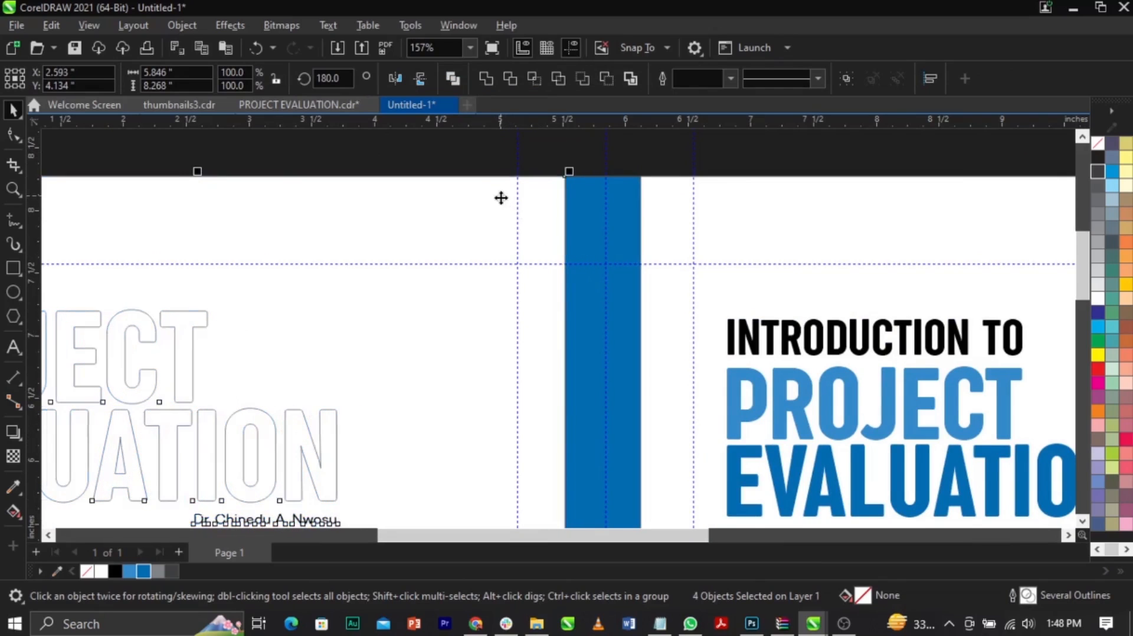
Step: Fill the front and back cover frames with white
{"action": "scroll", "coordinate": [565, 183], "scroll_direction": "down", "scroll_amount": 3}
{"action": "scroll", "coordinate": [575, 181], "scroll_direction": "down", "scroll_amount": 4}
{"action": "left_click", "coordinate": [782, 295]}
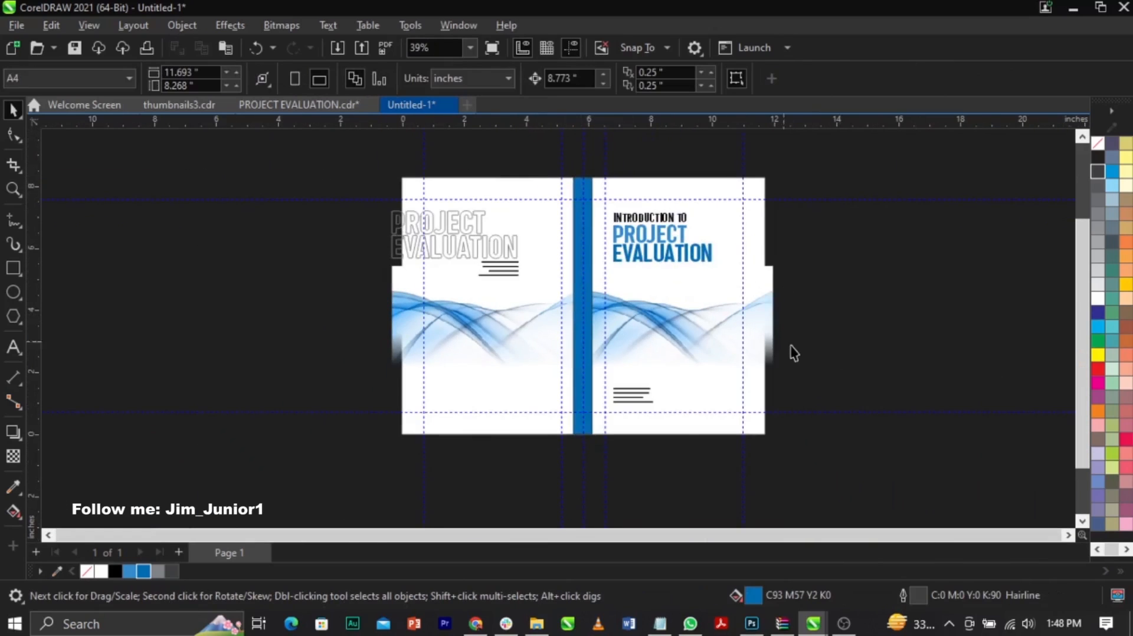
{"action": "left_click", "coordinate": [754, 349]}
{"action": "left_click", "coordinate": [440, 367], "text": "shift"}
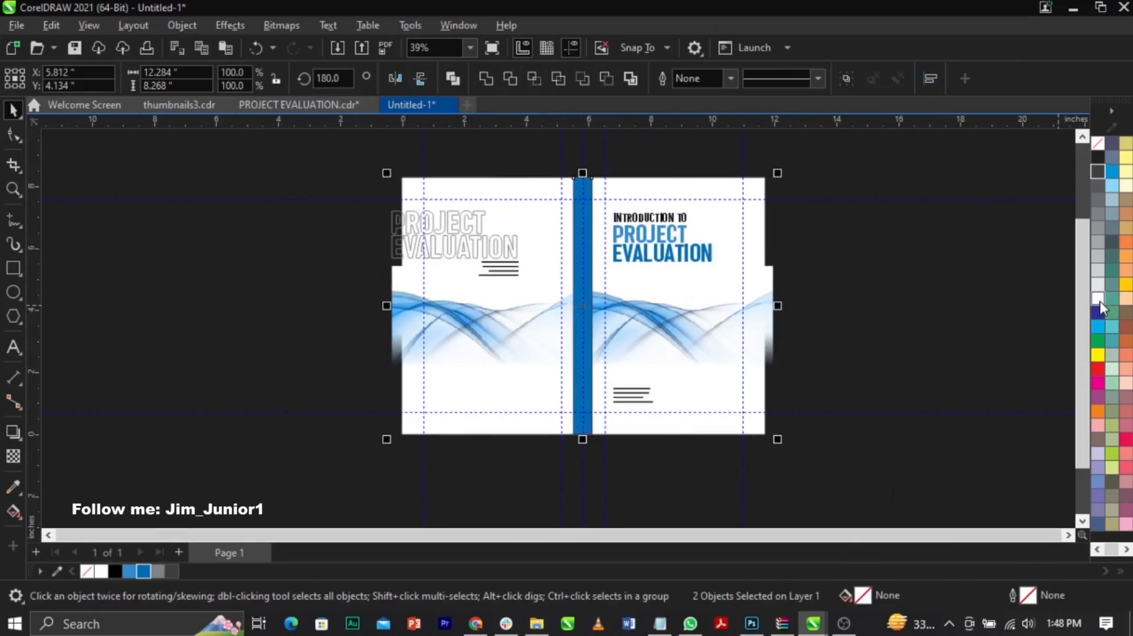
{"action": "left_click", "coordinate": [1099, 300]}
{"action": "left_click", "coordinate": [791, 260]}
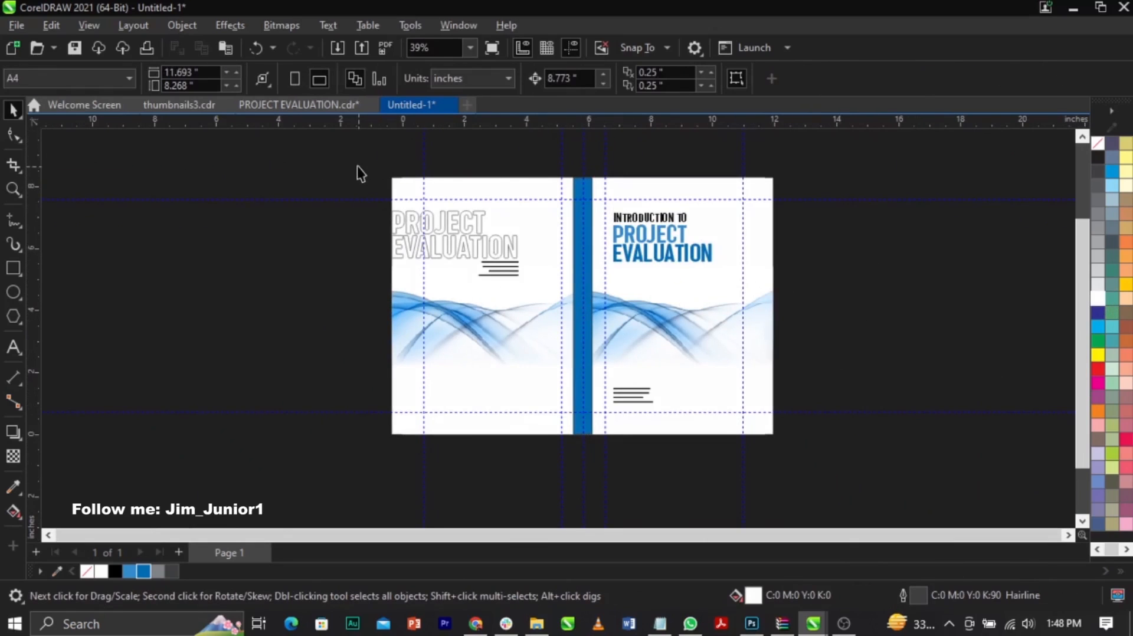
Step: Set the page width to 12.284 inches to match the combined width of both covers and the spine
{"action": "left_click_drag", "start_coordinate": [357, 164], "coordinate": [834, 469]}
{"action": "left_click", "coordinate": [177, 71]}
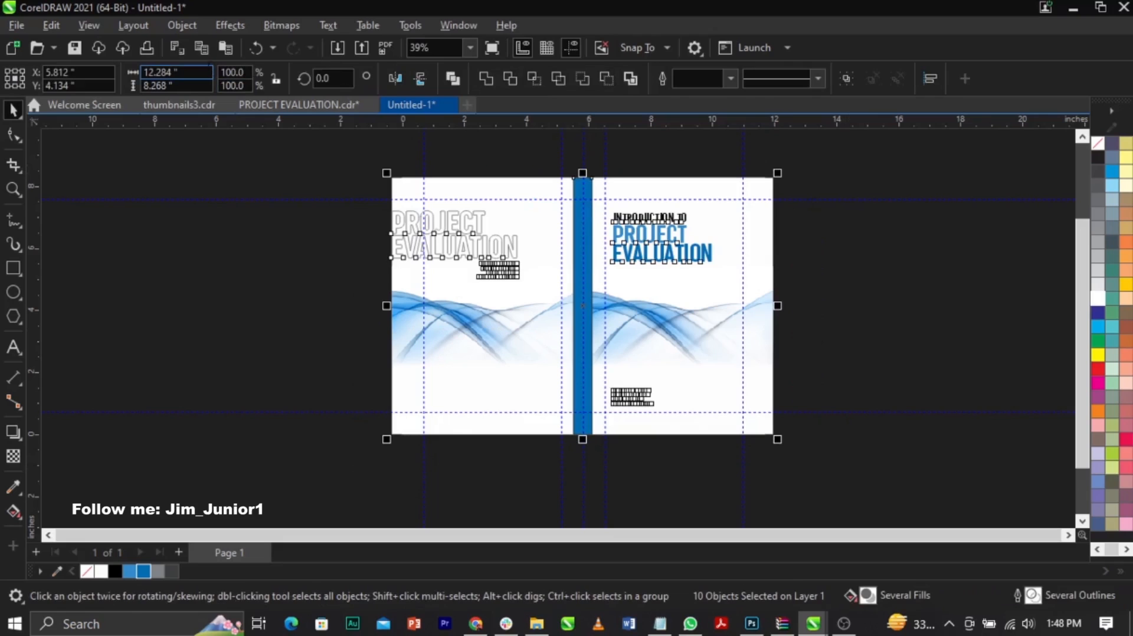
{"action": "left_click", "coordinate": [328, 289]}
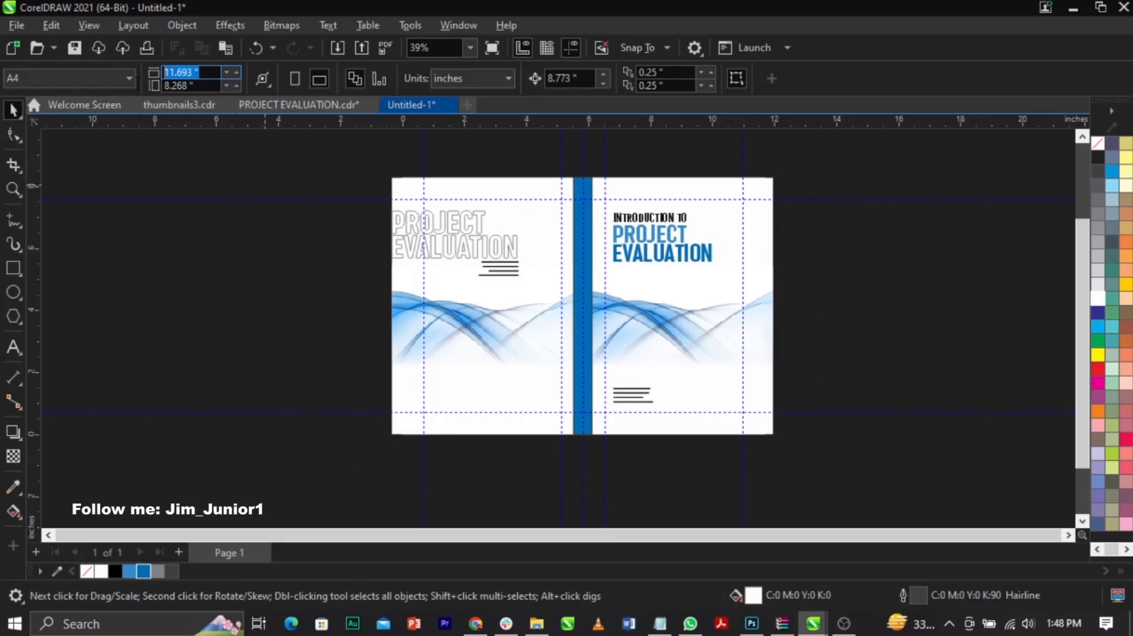
{"action": "key", "text": "Return"}
Step: Group all the artwork, centre it on the page, and ungroup it
{"action": "key", "text": "ctrl+a"}
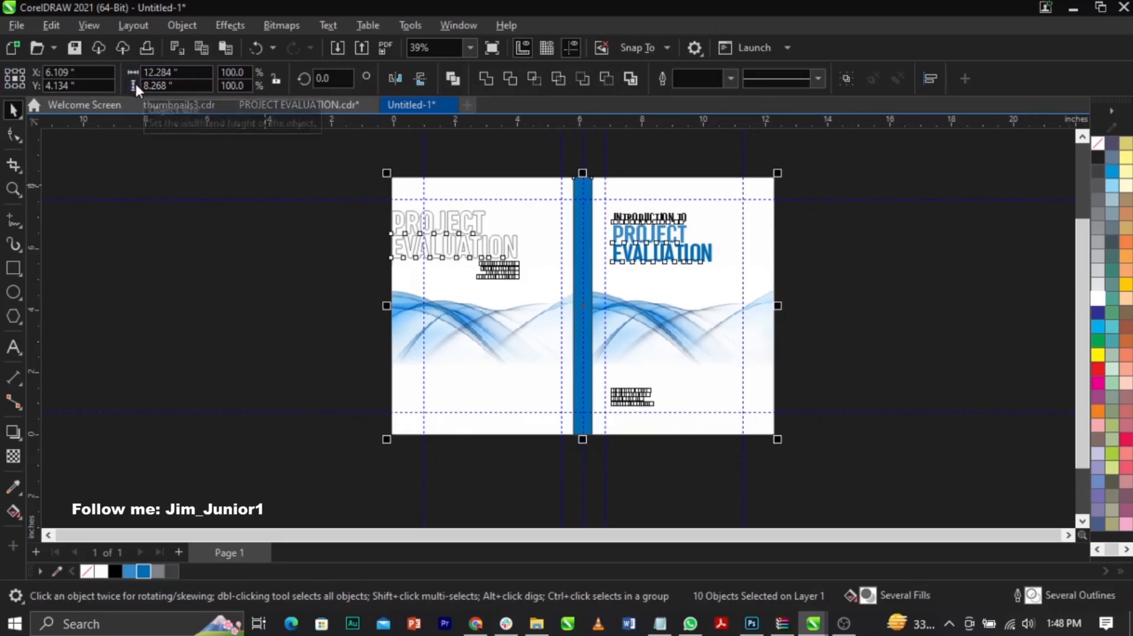
{"action": "key", "text": "ctrl+g"}
{"action": "key", "text": "p"}
{"action": "left_click", "coordinate": [919, 332]}
{"action": "left_click", "coordinate": [628, 300]}
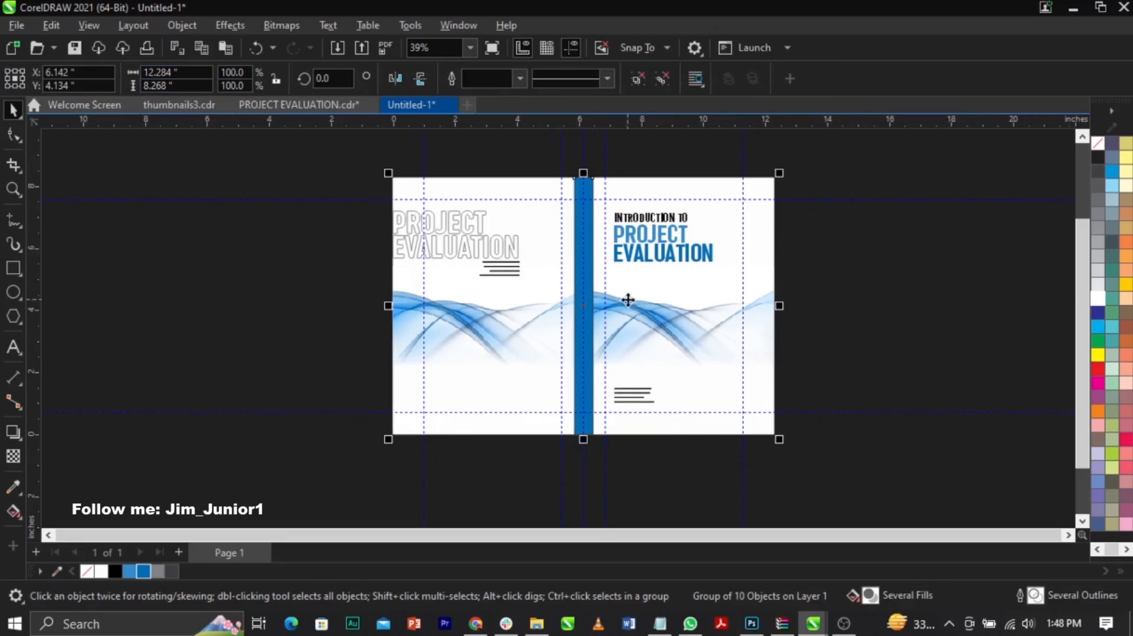
{"action": "left_click", "coordinate": [832, 272]}
{"action": "left_click", "coordinate": [650, 250]}
{"action": "left_click", "coordinate": [639, 83]}
{"action": "left_click", "coordinate": [792, 262]}
Step: Remove the outline from the blue spine rectangle
{"action": "left_click", "coordinate": [590, 205]}
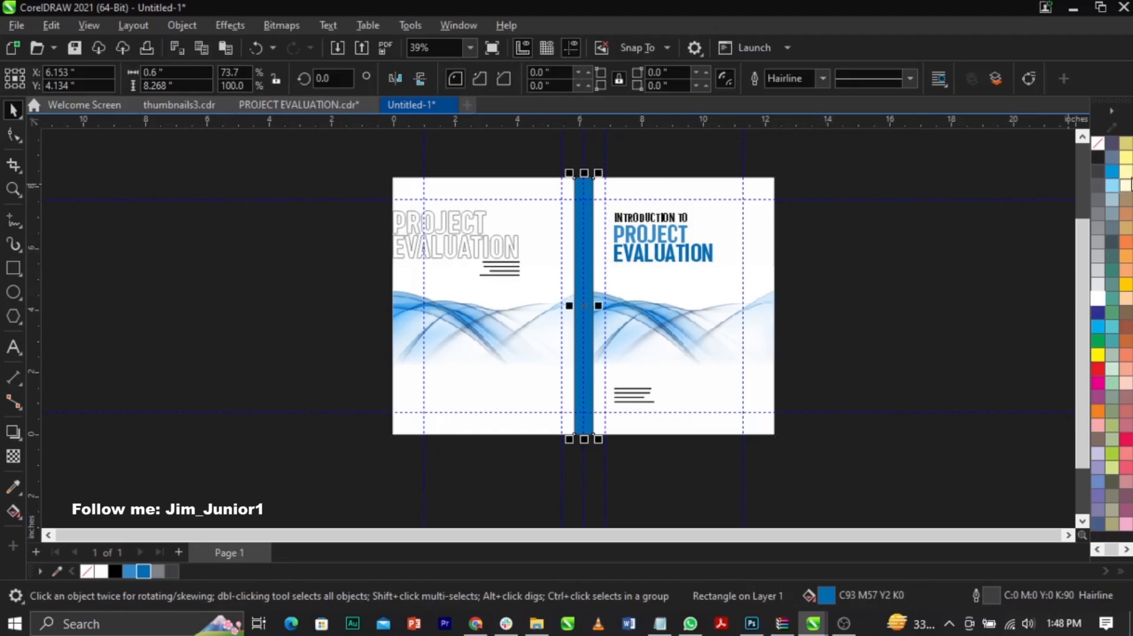
{"action": "right_click", "coordinate": [1101, 150]}
{"action": "left_click", "coordinate": [1075, 155]}
{"action": "left_click", "coordinate": [966, 281]}
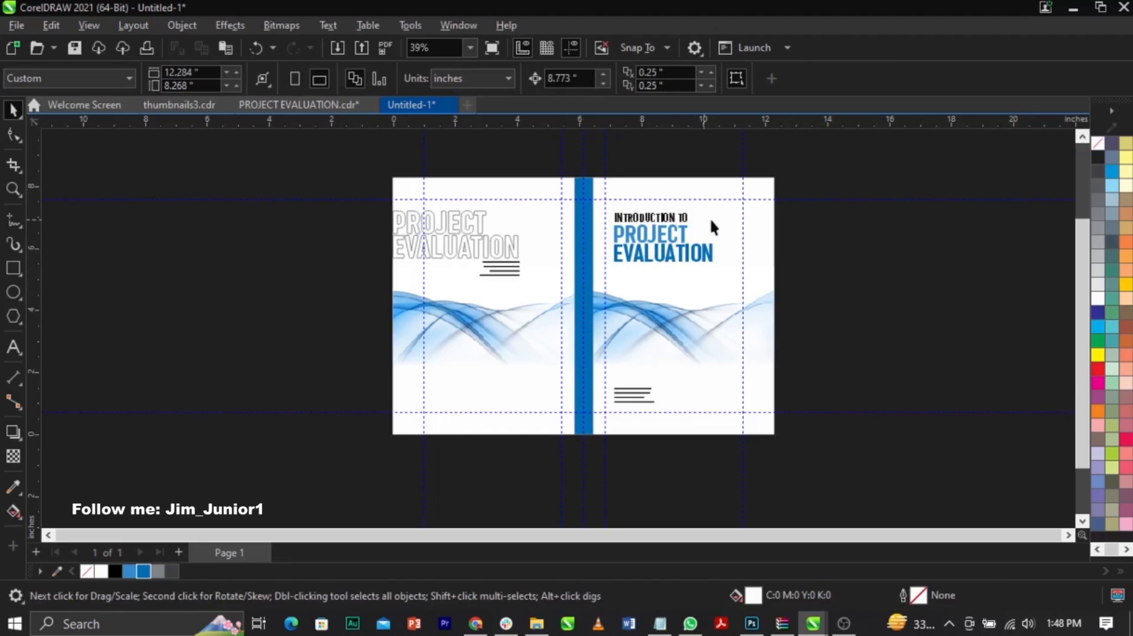
Step: Draw a square about 0.711 inches wide in the front cover's upper outer corner and give it a 60% black hairline outline
{"action": "scroll", "coordinate": [782, 165], "scroll_direction": "up", "scroll_amount": 1}
{"action": "scroll", "coordinate": [782, 164], "scroll_direction": "up", "scroll_amount": 3}
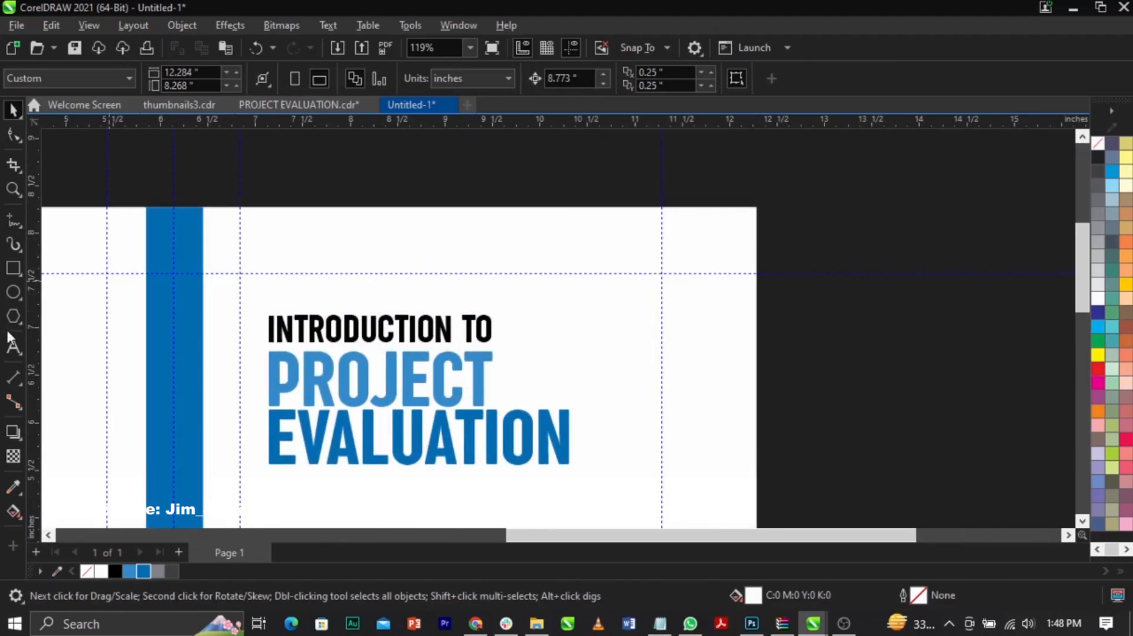
{"action": "left_click", "coordinate": [14, 268]}
{"action": "left_click_drag", "start_coordinate": [705, 213], "coordinate": [749, 260]}
{"action": "scroll", "coordinate": [747, 259], "scroll_direction": "up", "scroll_amount": 2}
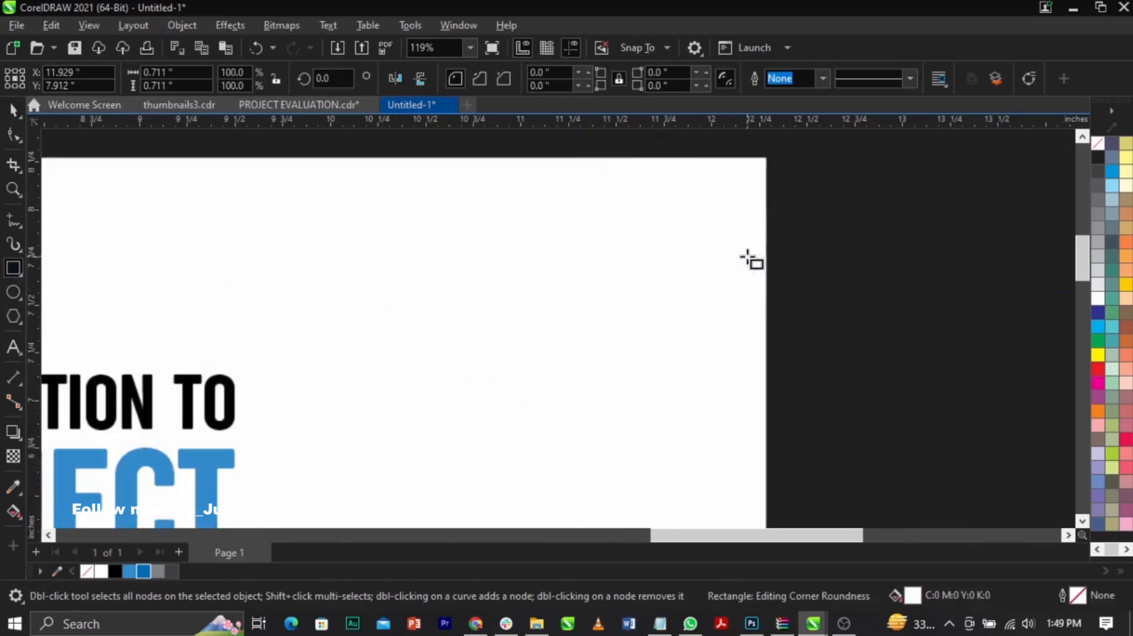
{"action": "key", "text": "space"}
{"action": "right_click", "coordinate": [1099, 218]}
{"action": "left_click", "coordinate": [1095, 232]}
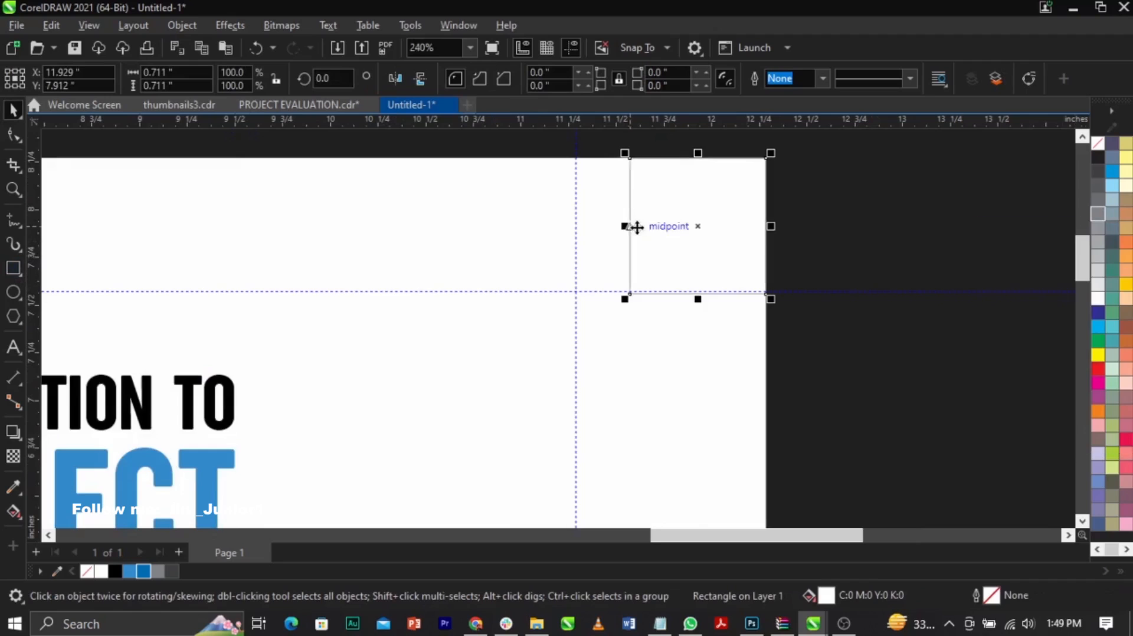
Step: Shrink the corner square to 0.699 inches to meet the upper guide, and move the outermost front-cover guide to the square's left edge
{"action": "scroll", "coordinate": [637, 227], "scroll_direction": "up", "scroll_amount": 2}
{"action": "scroll", "coordinate": [625, 331], "scroll_direction": "up", "scroll_amount": 2}
{"action": "left_click_drag", "start_coordinate": [627, 363], "coordinate": [632, 372]}
{"action": "left_click_drag", "start_coordinate": [436, 299], "coordinate": [635, 344]}
{"action": "key", "text": "F4"}
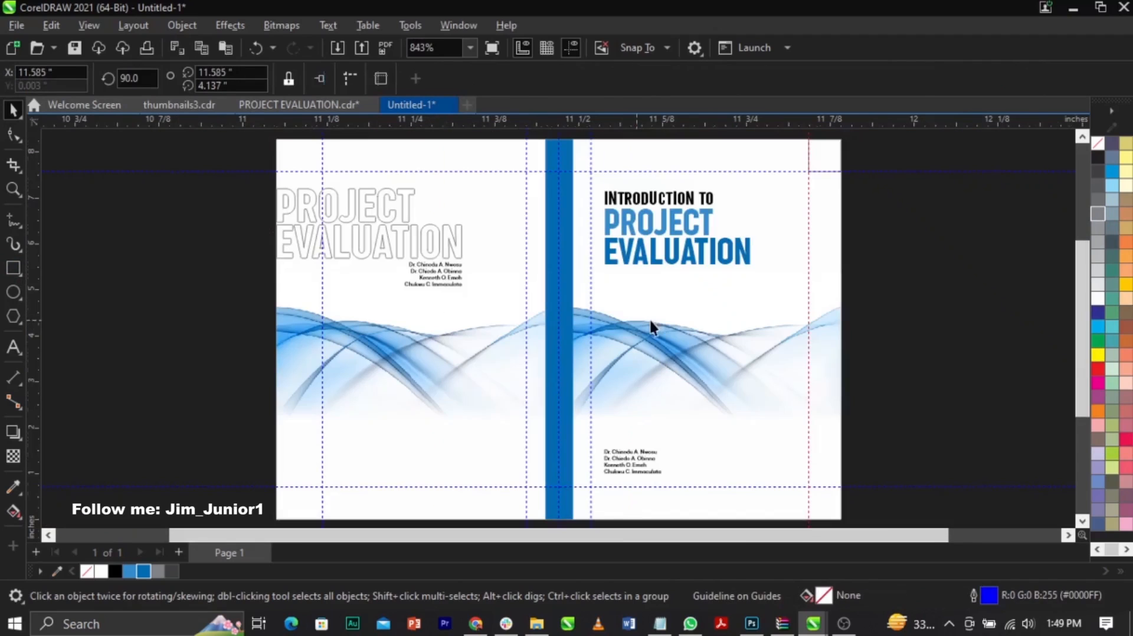
Step: Align the square to the front cover's left edge and move the front cover's inner vertical guide to the square's right edge
{"action": "left_click", "coordinate": [824, 156]}
{"action": "left_click", "coordinate": [627, 162], "text": "shift"}
{"action": "key", "text": "l"}
{"action": "left_click", "coordinate": [883, 280]}
{"action": "scroll", "coordinate": [599, 139], "scroll_direction": "up", "scroll_amount": 3}
{"action": "scroll", "coordinate": [598, 140], "scroll_direction": "up", "scroll_amount": 4}
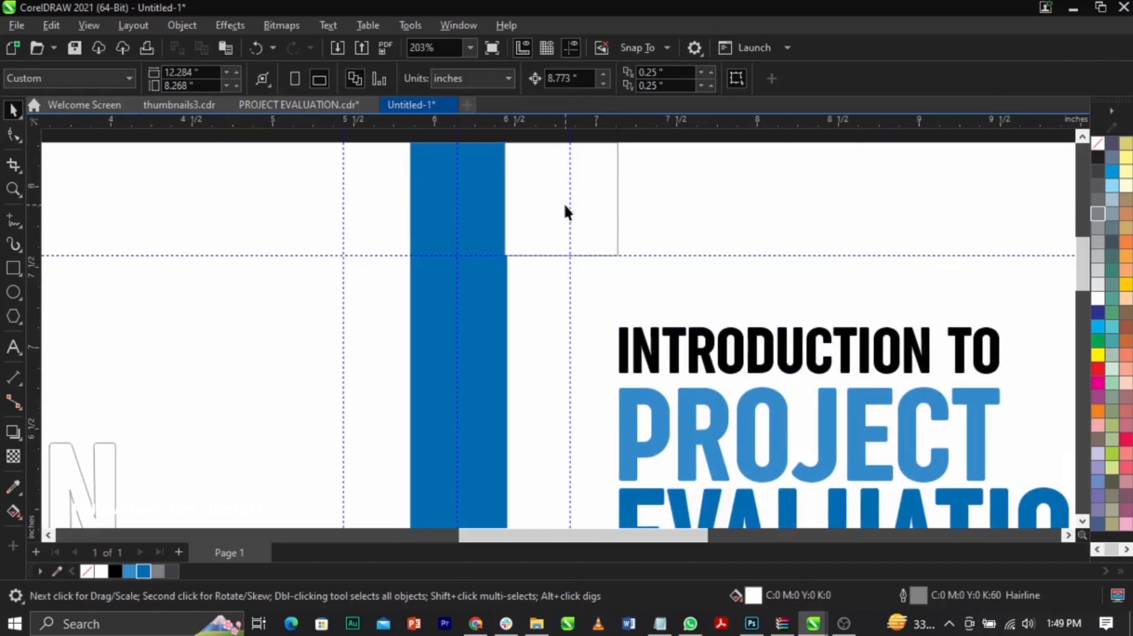
{"action": "left_click_drag", "start_coordinate": [567, 205], "coordinate": [618, 222]}
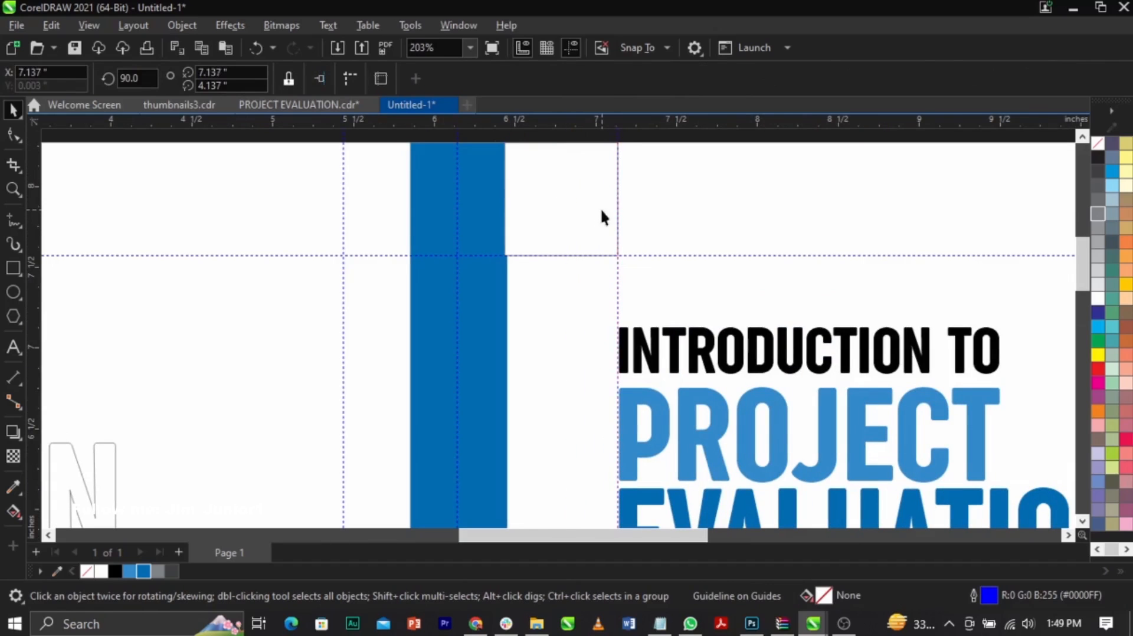
Step: Align the square to the back cover's right edge and move the back cover's inner vertical guide to the square's left edge
{"action": "left_click", "coordinate": [602, 217]}
{"action": "left_click", "coordinate": [395, 212], "text": "shift"}
{"action": "scroll", "coordinate": [407, 201], "scroll_direction": "down", "scroll_amount": 2}
{"action": "scroll", "coordinate": [493, 209], "scroll_direction": "down", "scroll_amount": 2}
{"action": "scroll", "coordinate": [452, 202], "scroll_direction": "up", "scroll_amount": 3}
{"action": "left_click", "coordinate": [449, 161]}
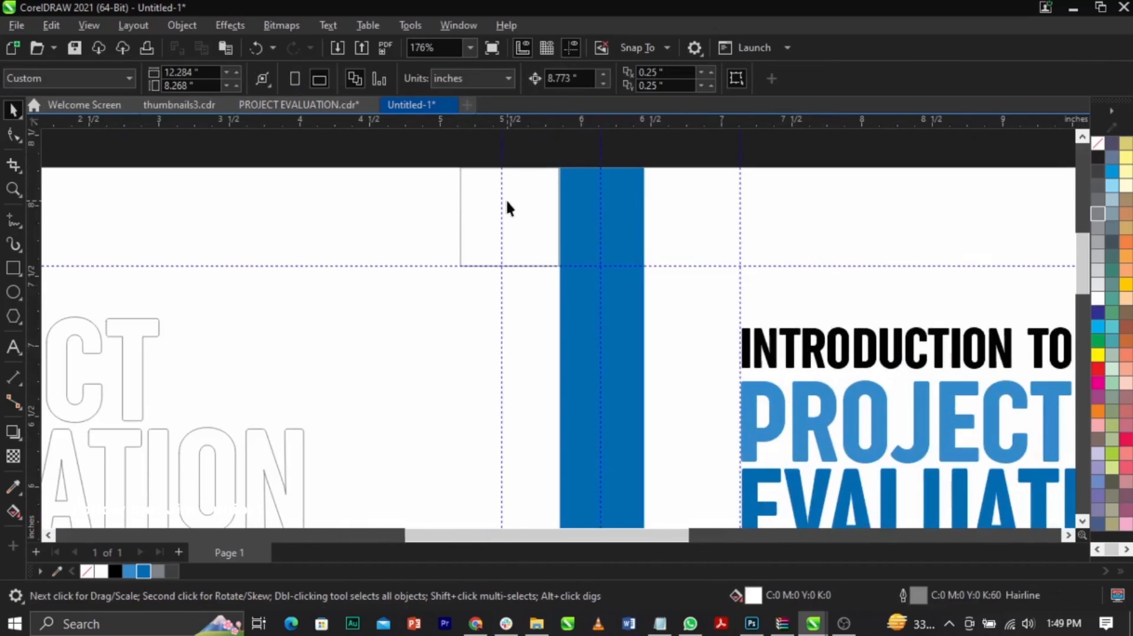
{"action": "left_click_drag", "start_coordinate": [502, 200], "coordinate": [462, 222]}
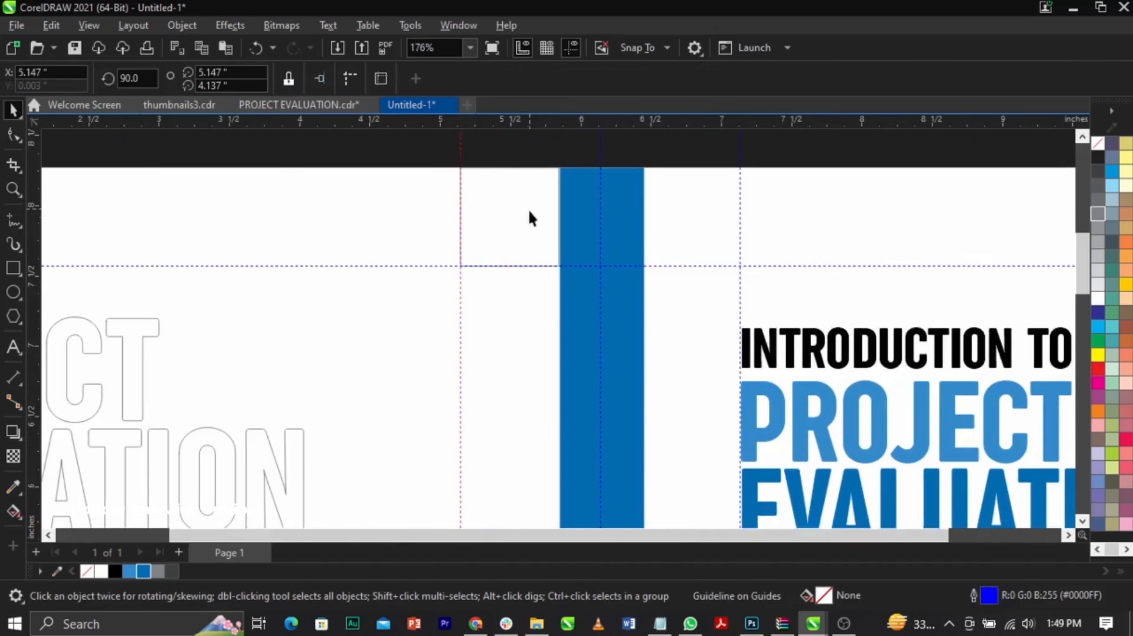
Step: Align the square to the back cover's left edge and move the back cover's outer vertical guide to the square's right edge
{"action": "key", "text": "shift+F4"}
{"action": "left_click", "coordinate": [523, 156]}
{"action": "left_click", "coordinate": [469, 198], "text": "shift"}
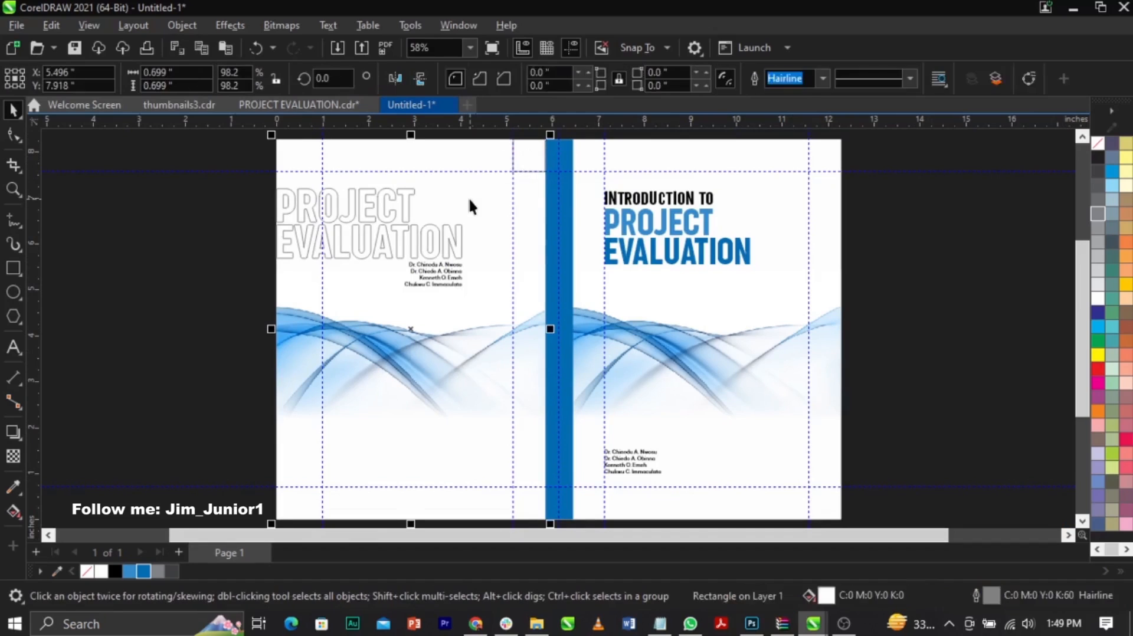
{"action": "key", "text": "l"}
{"action": "left_click", "coordinate": [222, 183]}
{"action": "scroll", "coordinate": [293, 140], "scroll_direction": "up", "scroll_amount": 1}
{"action": "scroll", "coordinate": [291, 139], "scroll_direction": "up", "scroll_amount": 2}
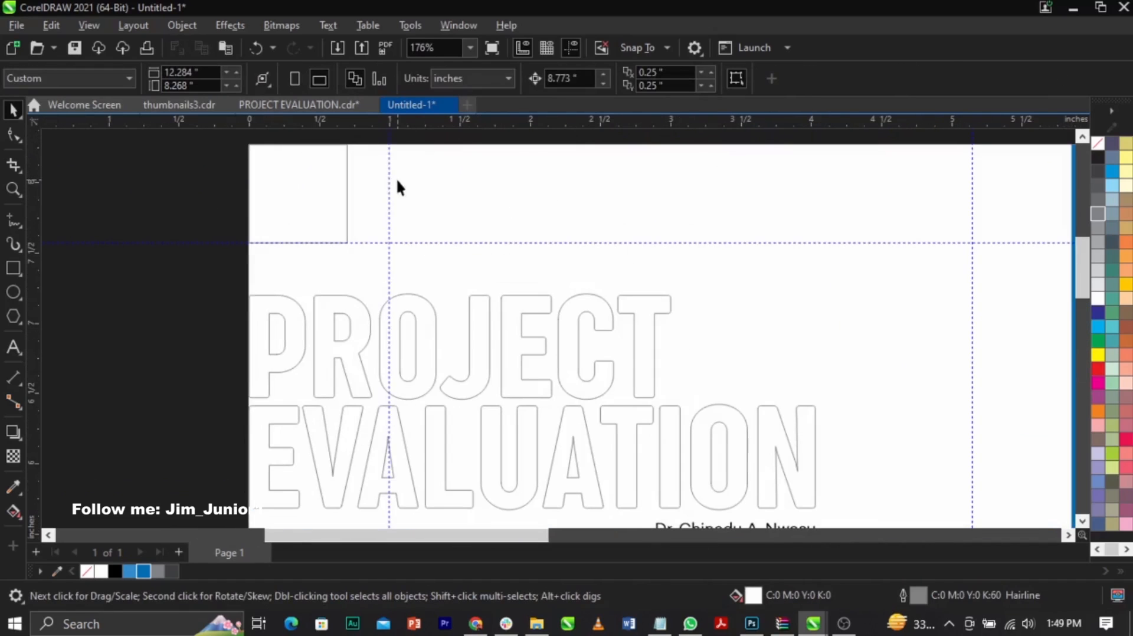
{"action": "mouse_move", "coordinate": [388, 183]}
{"action": "left_mouse_down"}
{"action": "mouse_move", "coordinate": [356, 206]}
{"action": "mouse_move", "coordinate": [348, 198]}
{"action": "left_mouse_up"}
Step: Delete the margin-measuring square from the back cover's upper corner
{"action": "key", "text": "F5"}
{"action": "key", "text": "shift+F4"}
{"action": "key", "text": "space"}
{"action": "left_click", "coordinate": [286, 170]}
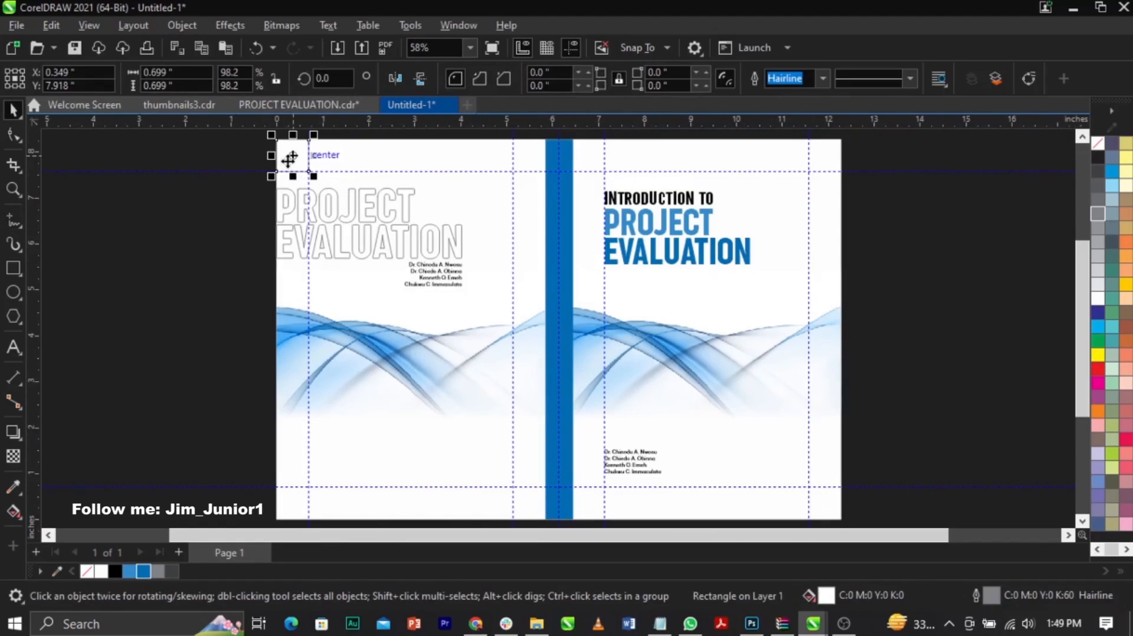
{"action": "left_click", "coordinate": [302, 165]}
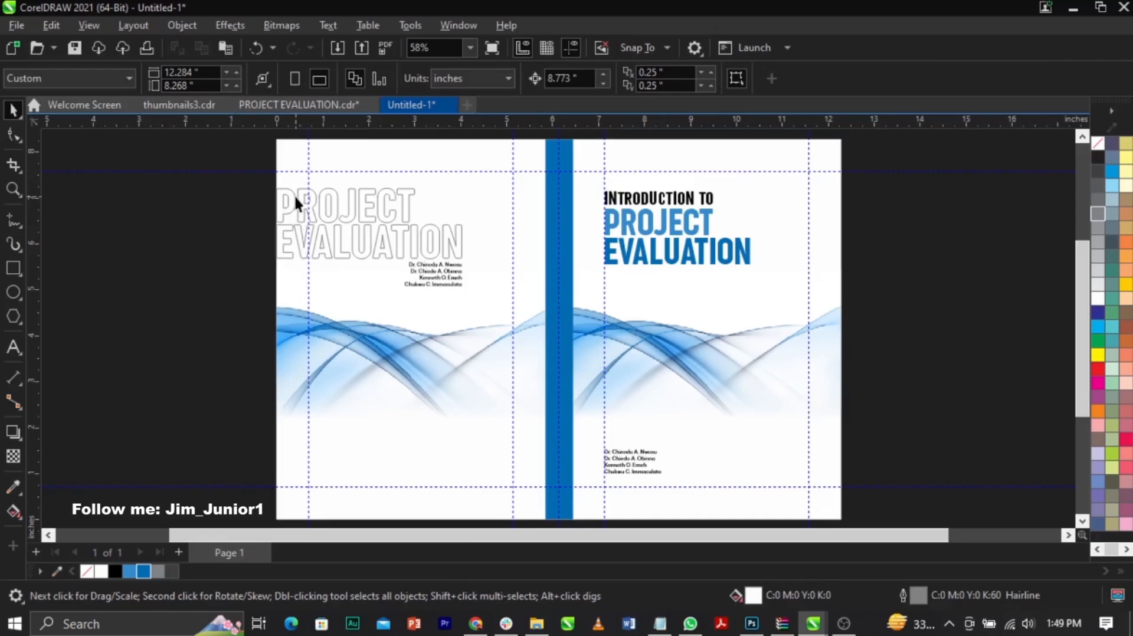
Step: Place vertical guides along the left and right edges of the spine, replacing the guide at its centre
{"action": "scroll", "coordinate": [295, 198], "scroll_direction": "up", "scroll_amount": 2}
{"action": "scroll", "coordinate": [294, 194], "scroll_direction": "down", "scroll_amount": 1}
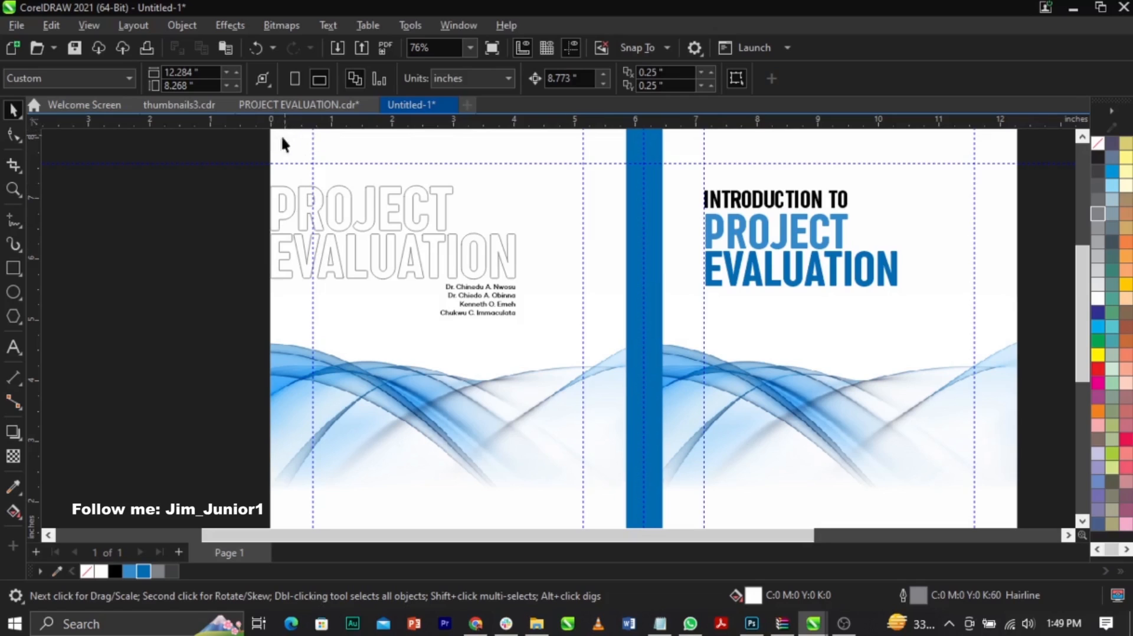
{"action": "scroll", "coordinate": [289, 222], "scroll_direction": "down", "scroll_amount": 2}
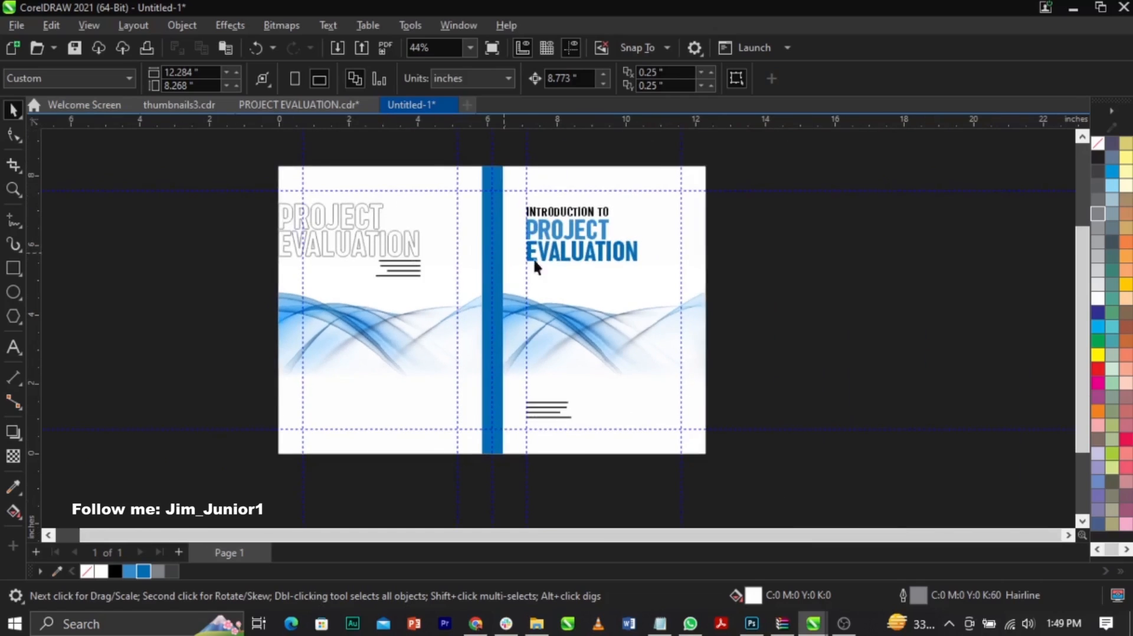
{"action": "left_click", "coordinate": [524, 303]}
{"action": "left_click", "coordinate": [449, 206]}
{"action": "scroll", "coordinate": [493, 163], "scroll_direction": "up", "scroll_amount": 3}
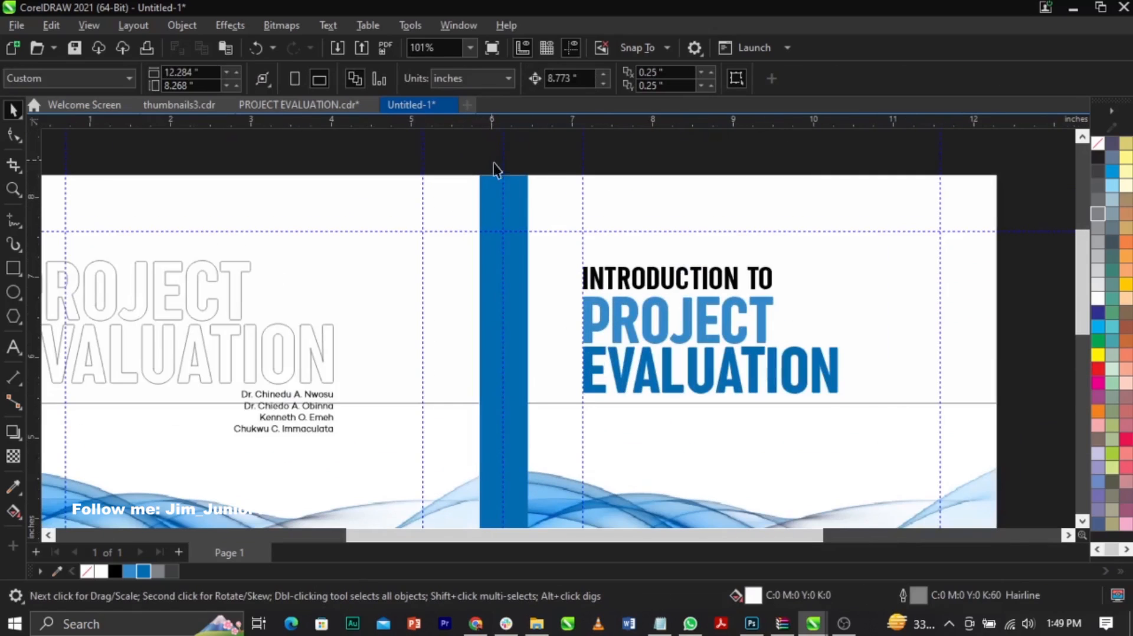
{"action": "left_click_drag", "start_coordinate": [509, 168], "coordinate": [479, 179]}
{"action": "scroll", "coordinate": [517, 192], "scroll_direction": "down", "scroll_amount": 8}
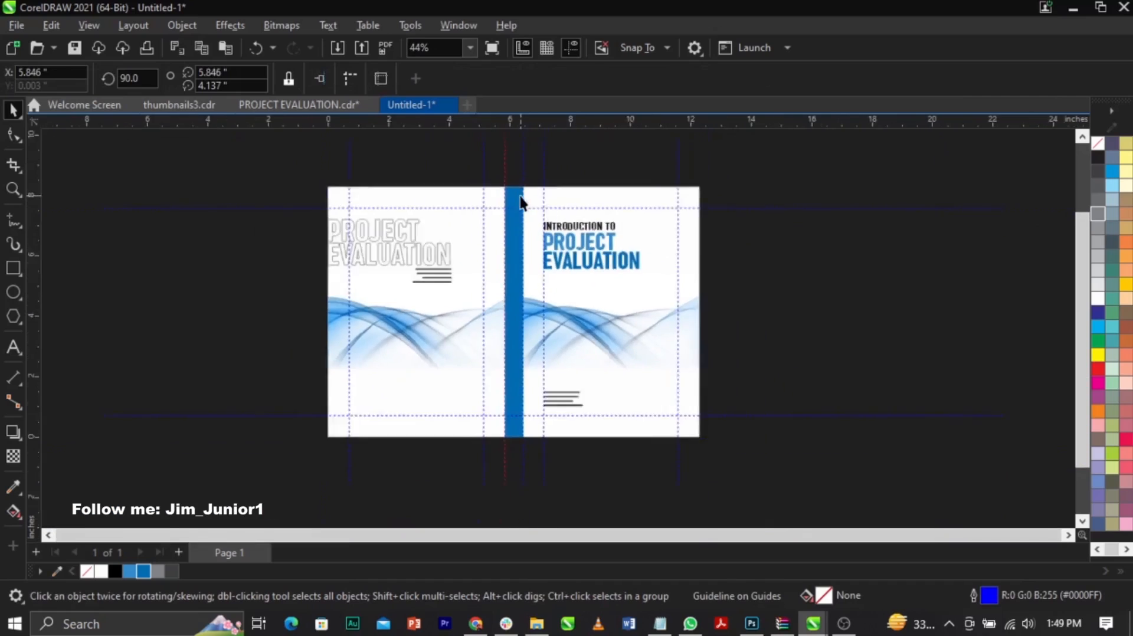
{"action": "left_click", "coordinate": [801, 288]}
Step: Create shortened copies of the spine rectangle as blue blocks at its upper and lower ends, the upper one about 1.232 inches tall
{"action": "key", "text": "F4"}
{"action": "left_click", "coordinate": [558, 306]}
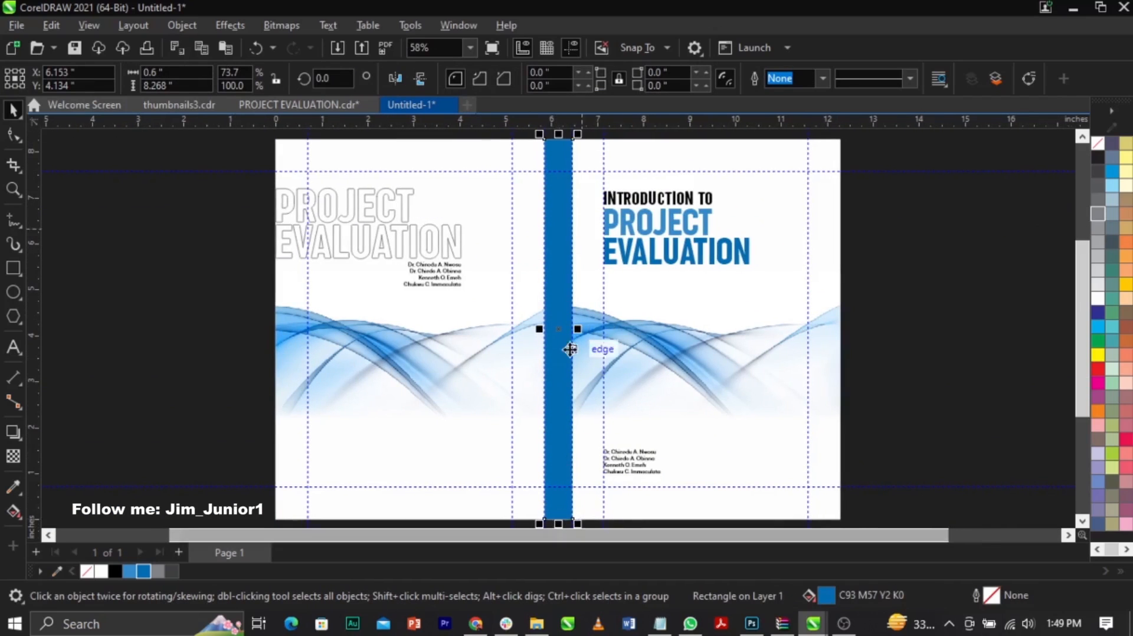
{"action": "scroll", "coordinate": [569, 345], "scroll_direction": "down", "scroll_amount": 1}
{"action": "left_click_drag", "start_coordinate": [561, 511], "coordinate": [583, 225]}
{"action": "key", "text": "Escape"}
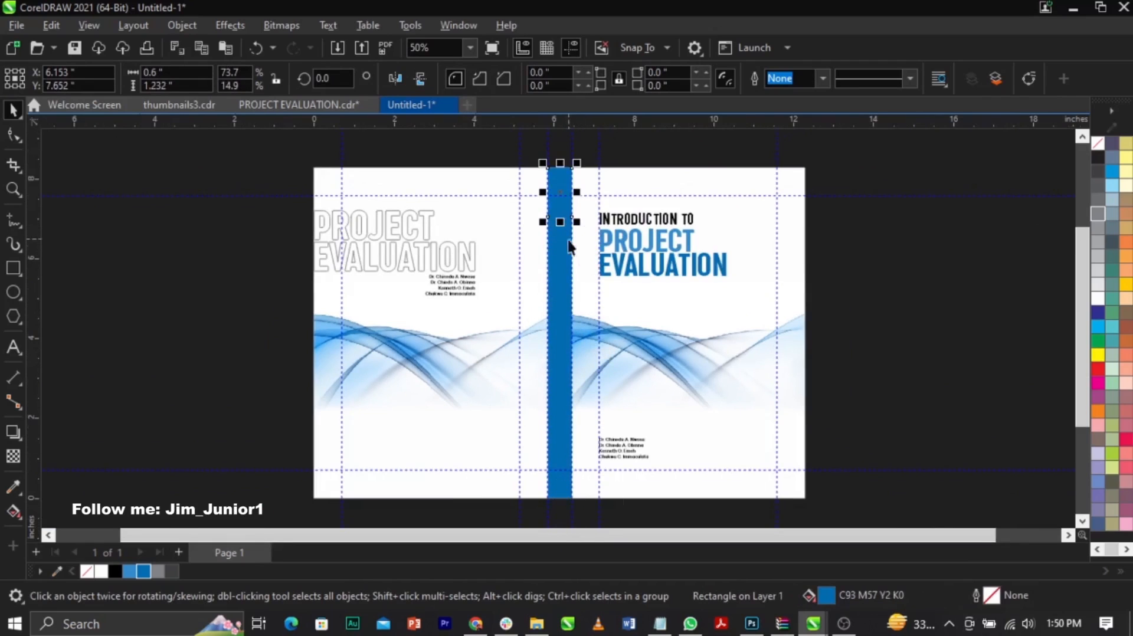
{"action": "left_click_drag", "start_coordinate": [560, 163], "coordinate": [577, 447]}
Step: Fill the full-height spine rectangle with white, keeping the two end blocks blue
{"action": "key", "text": "ctrl+z"}
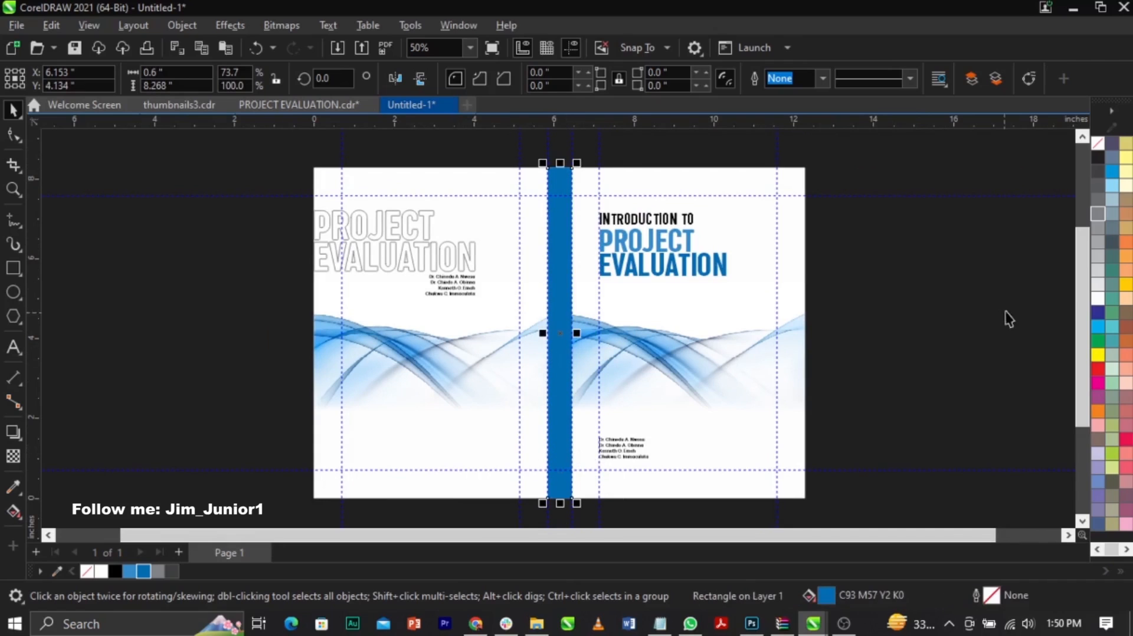
{"action": "left_click", "coordinate": [1097, 305]}
{"action": "left_click", "coordinate": [926, 267]}
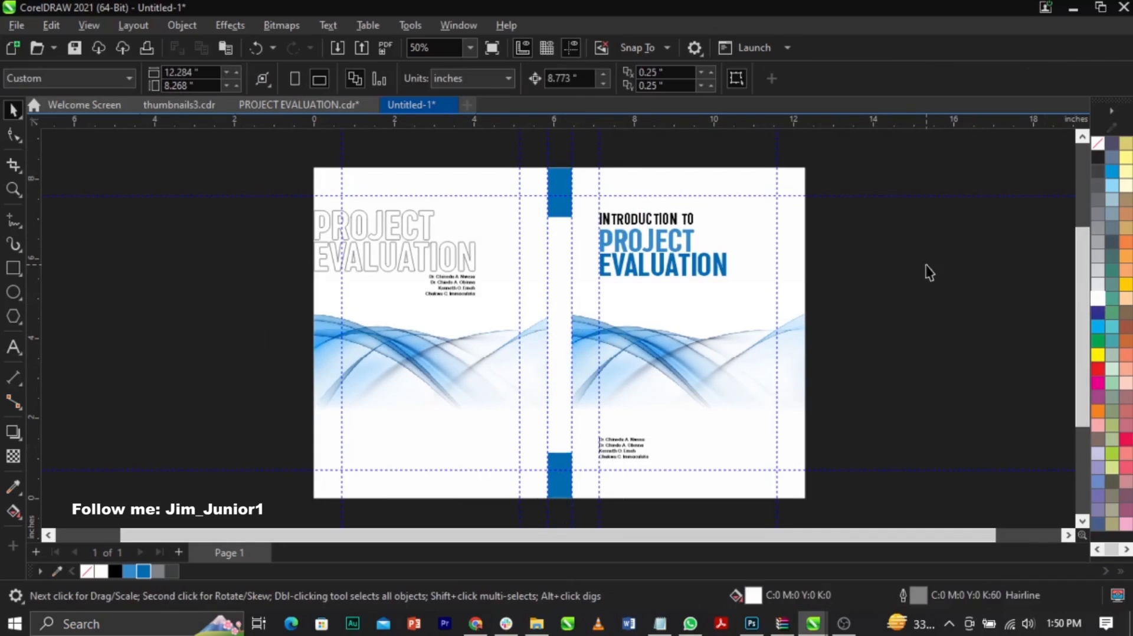
Step: Copy the two title lines "Introduction to PROJECT EVALUATION" from the Notepad text file and return to the cover design
{"action": "left_click", "coordinate": [679, 270]}
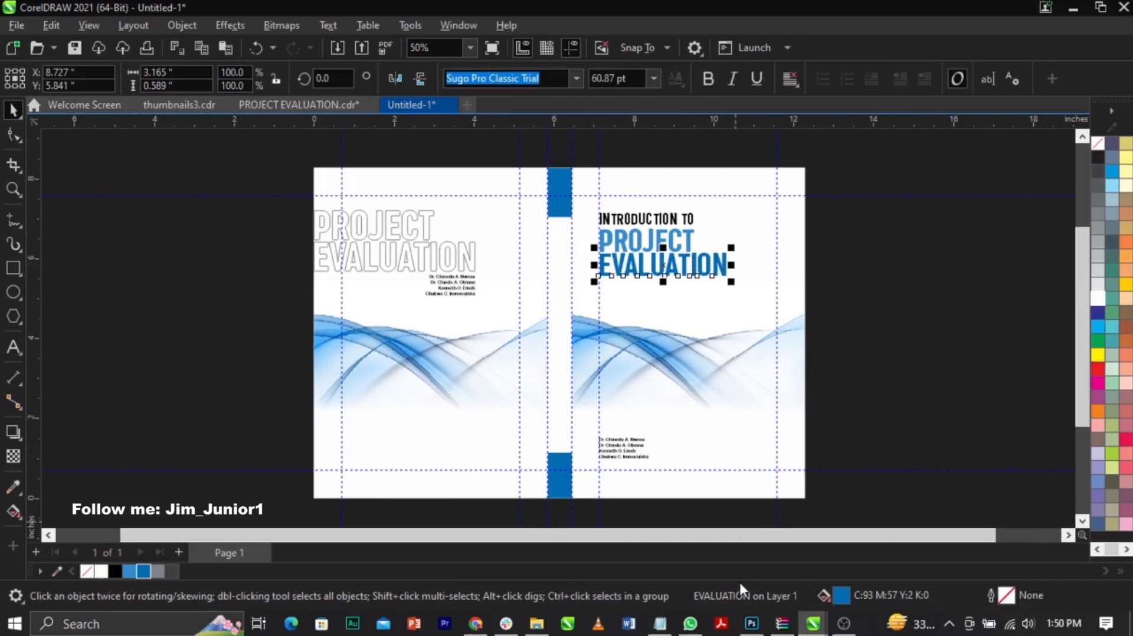
{"action": "left_click", "coordinate": [660, 623]}
{"action": "left_click_drag", "start_coordinate": [854, 110], "coordinate": [625, 91]}
{"action": "key", "text": "ctrl+c"}
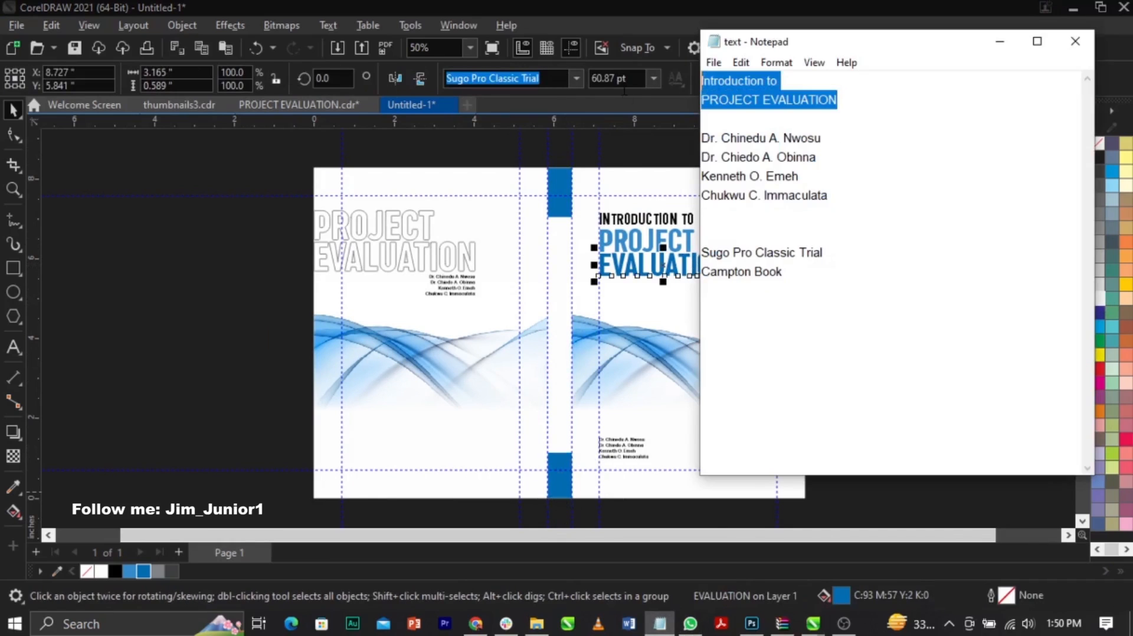
{"action": "left_click", "coordinate": [304, 372]}
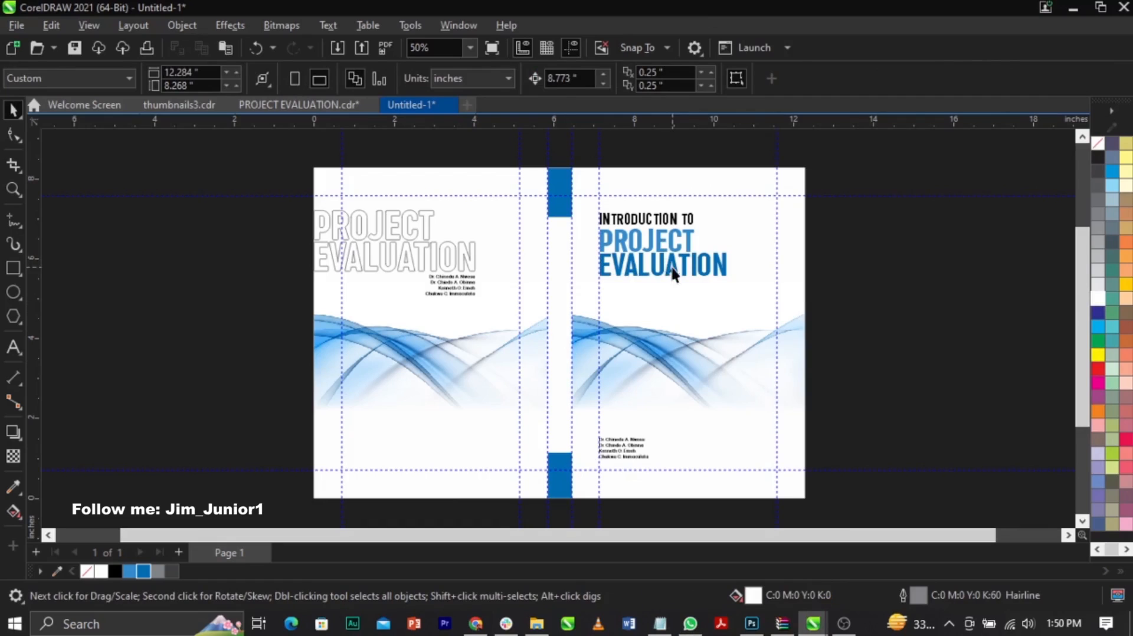
Step: Duplicate the front cover's EVALUATION text below the title and replace its content with the copied "Introduction to PROJECT EVALUATION"
{"action": "left_click_drag", "start_coordinate": [664, 259], "coordinate": [688, 333]}
{"action": "double_click", "coordinate": [687, 335]}
{"action": "key", "text": "ctrl+a"}
{"action": "key", "text": "ctrl+v"}
{"action": "key", "text": "ctrl+a"}
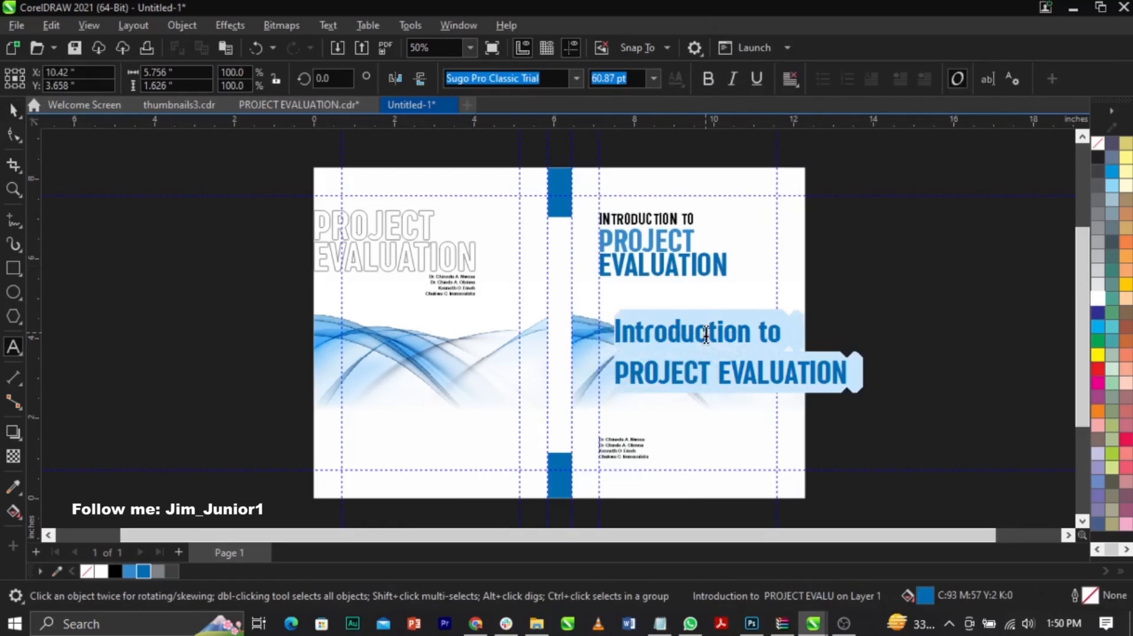
Step: Change the pasted title to uppercase and join its two lines into a single line
{"action": "key", "text": "shift+F3"}
{"action": "key", "text": "u"}
{"action": "key", "text": "Return"}
{"action": "key", "text": "ctrl+space"}
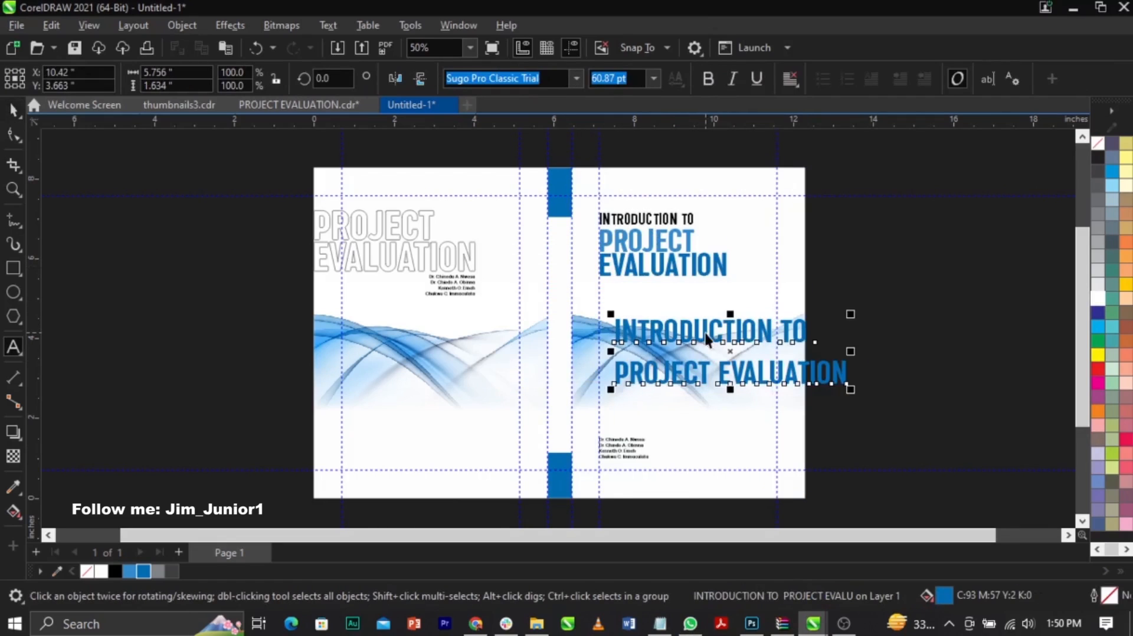
{"action": "double_click", "coordinate": [618, 382]}
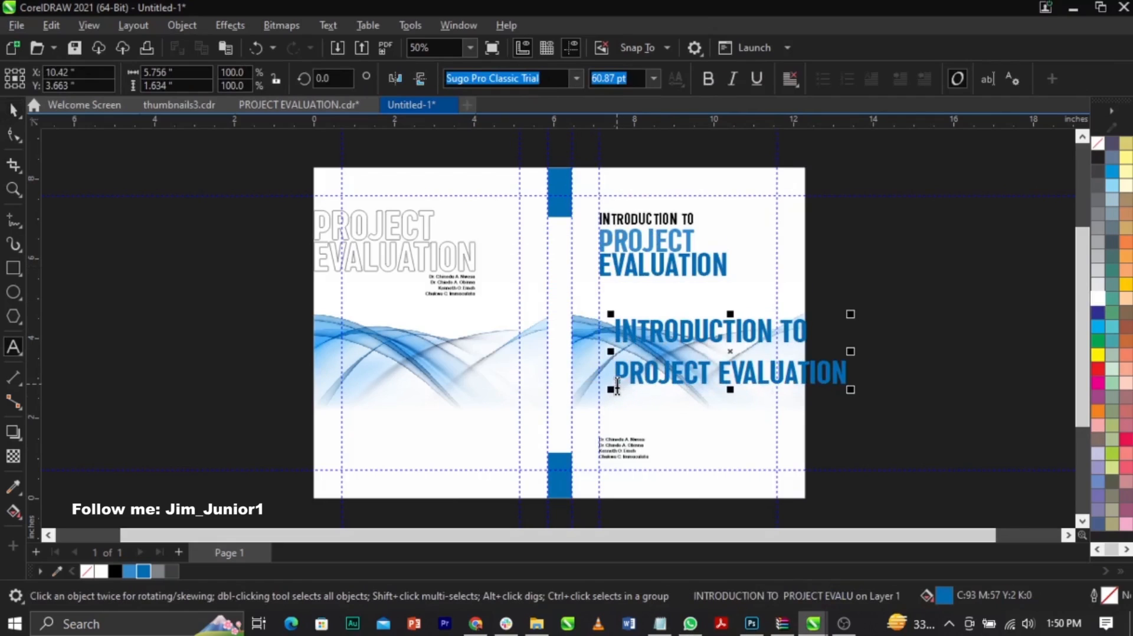
{"action": "key", "text": "BackSpace"}
{"action": "key", "text": "Escape"}
Step: Scale the single-line title down to about 3.52 inches wide and rotate it 90 degrees
{"action": "key", "text": "ctrl+space"}
{"action": "left_click_drag", "start_coordinate": [1050, 354], "coordinate": [763, 348]}
{"action": "left_click", "coordinate": [762, 324]}
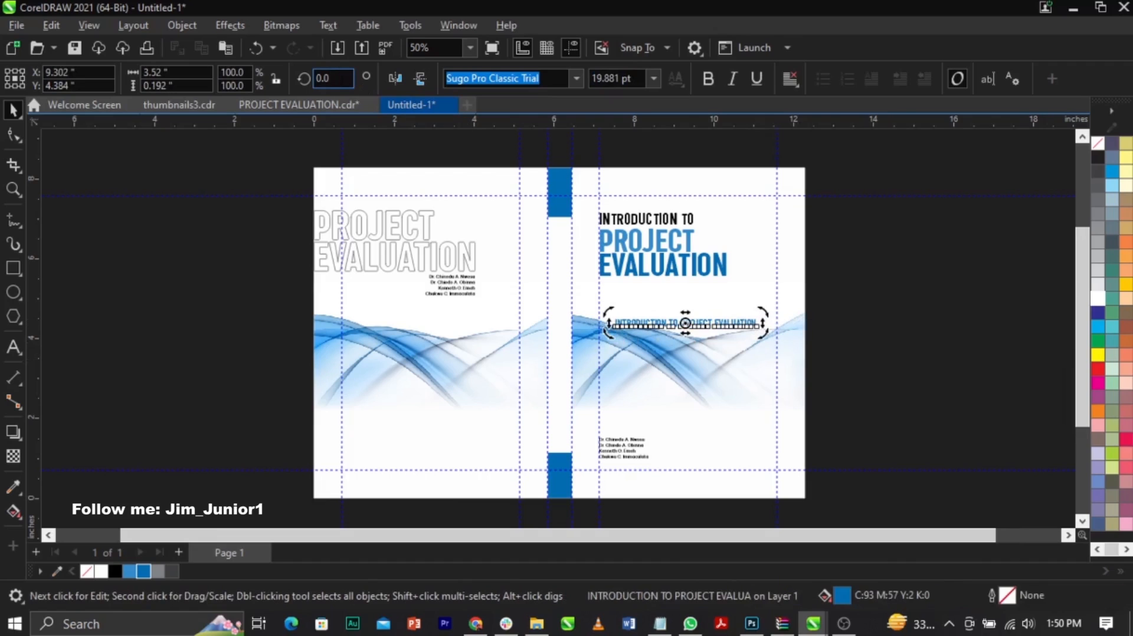
{"action": "type", "text": "90"}
{"action": "key", "text": "Return"}
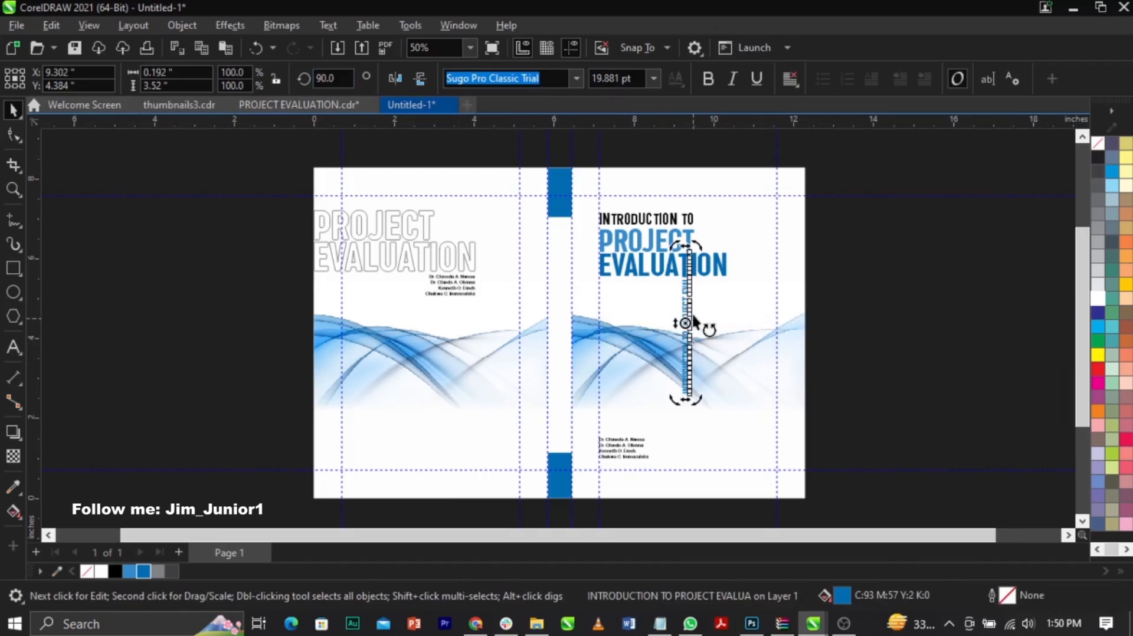
Step: Move the rotated title onto the spine and centre it horizontally and vertically on the spine rectangle
{"action": "left_click_drag", "start_coordinate": [684, 296], "coordinate": [557, 318]}
{"action": "left_click", "coordinate": [561, 428], "text": "shift"}
{"action": "key", "text": "c"}
{"action": "key", "text": "e"}
{"action": "left_click", "coordinate": [948, 379]}
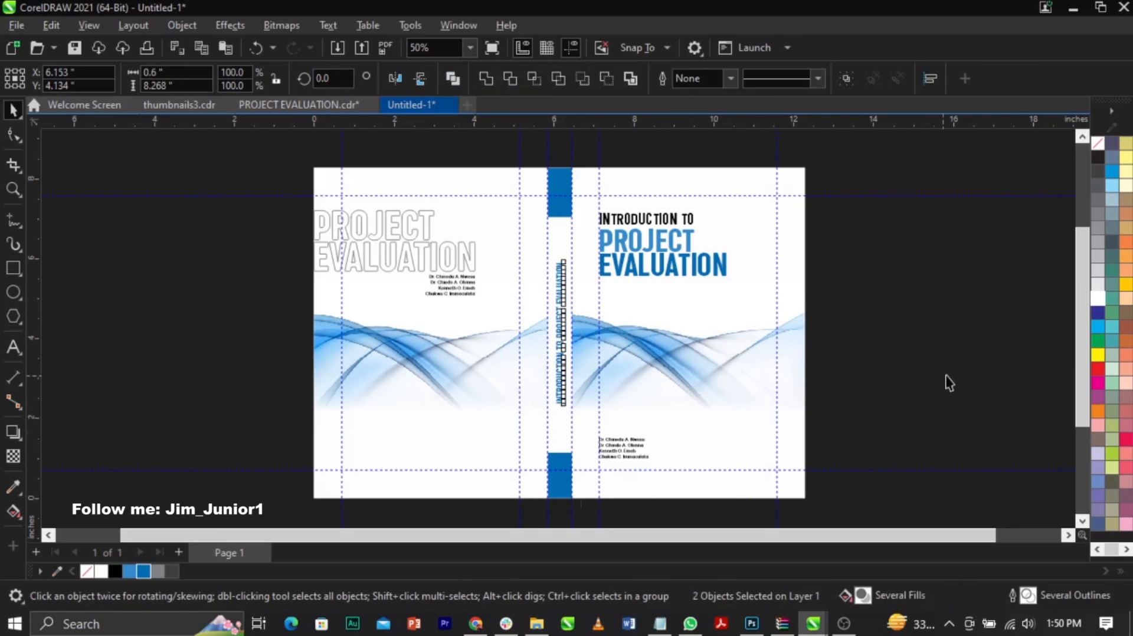
Step: Move the rotated title higher on the spine and centre it horizontally on the spine rectangle
{"action": "left_click", "coordinate": [561, 335]}
{"action": "left_click_drag", "start_coordinate": [568, 290], "coordinate": [563, 265]}
{"action": "left_click", "coordinate": [553, 420], "text": "shift"}
{"action": "key", "text": "c"}
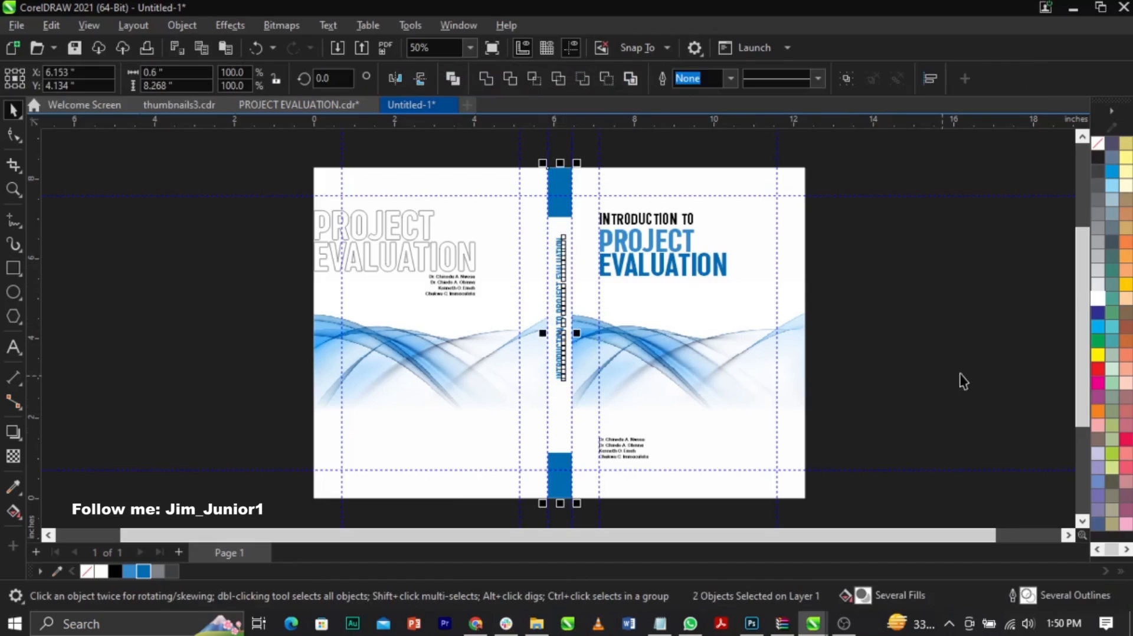
Step: Stretch the lower blue spine block upward to about 2.34 inches tall
{"action": "left_click", "coordinate": [604, 484]}
{"action": "left_click", "coordinate": [557, 469]}
{"action": "left_click_drag", "start_coordinate": [559, 443], "coordinate": [572, 393]}
{"action": "left_click", "coordinate": [962, 347]}
Step: Place a white copy of the front cover's author names, rotated 270 degrees, on the lower blue spine block
{"action": "scroll", "coordinate": [647, 456], "scroll_direction": "up", "scroll_amount": 3}
{"action": "left_click_drag", "start_coordinate": [631, 451], "coordinate": [534, 464]}
{"action": "left_click", "coordinate": [529, 416]}
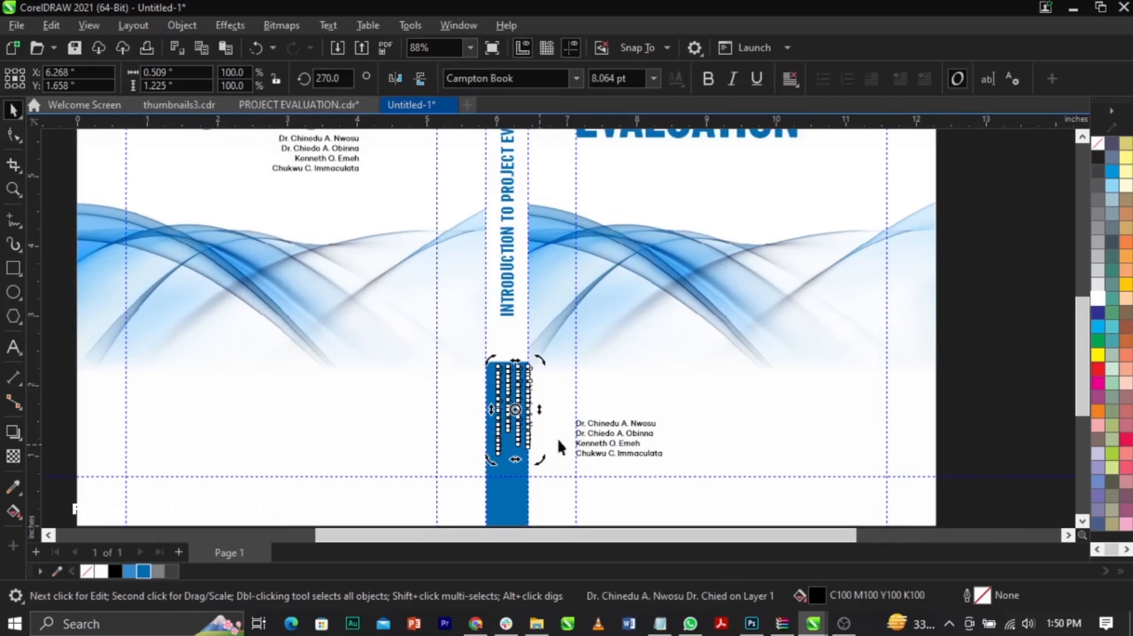
{"action": "left_click", "coordinate": [1098, 298]}
Step: Scale the spine's author names down to fit within the blue block and centre them horizontally on it
{"action": "scroll", "coordinate": [566, 443], "scroll_direction": "up", "scroll_amount": 2}
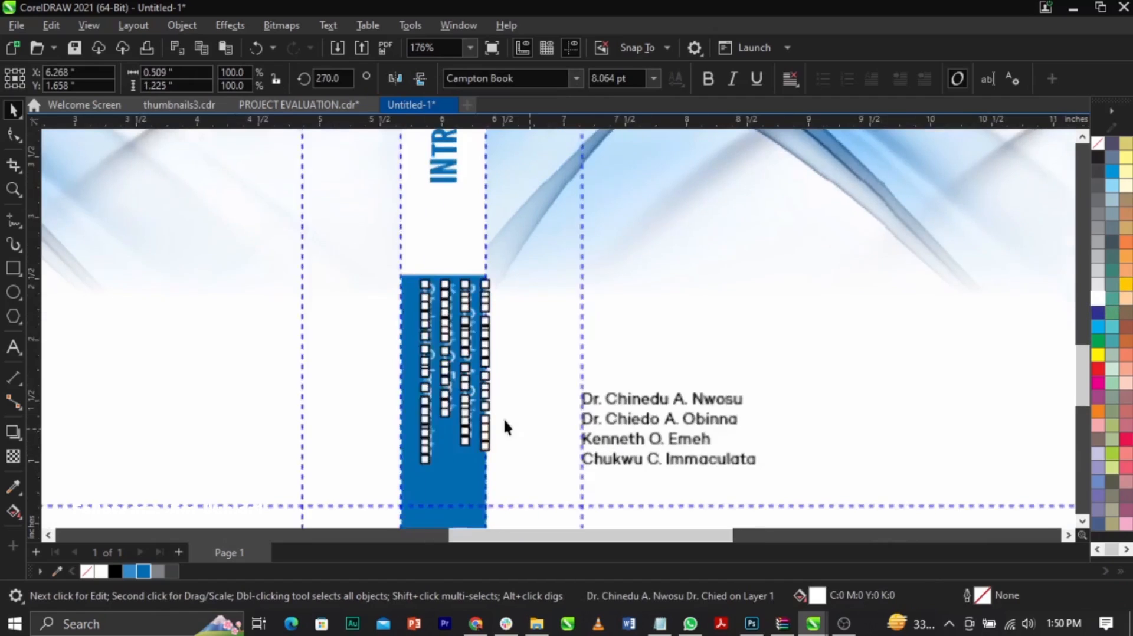
{"action": "left_click", "coordinate": [468, 491], "text": "shift"}
{"action": "key", "text": "c"}
{"action": "left_click", "coordinate": [526, 458]}
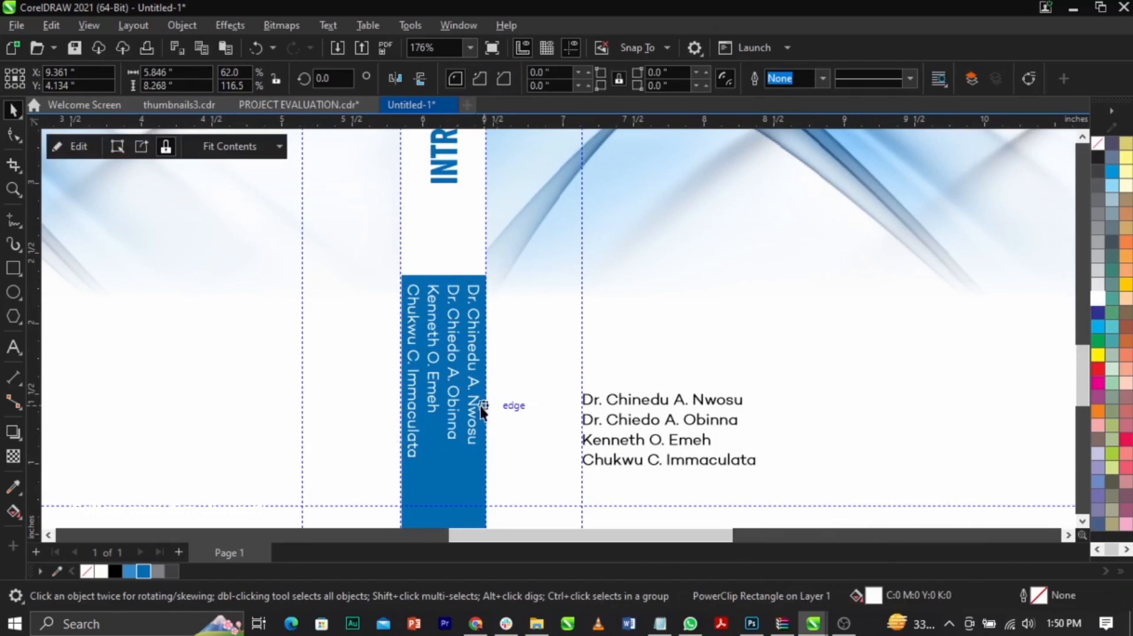
{"action": "left_click", "coordinate": [472, 409]}
{"action": "left_click_drag", "start_coordinate": [488, 475], "coordinate": [472, 474]}
{"action": "left_click", "coordinate": [453, 474], "text": "shift"}
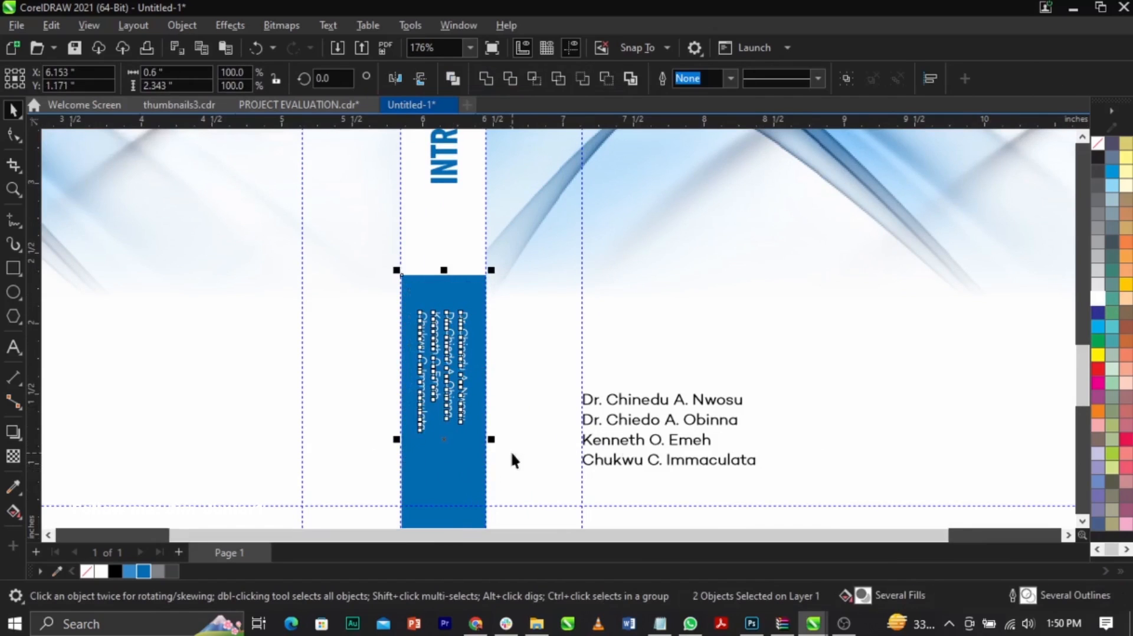
Step: Preview the whole cover spread in full screen to check the spine title and author names
{"action": "key", "text": "shift+F4"}
{"action": "left_click", "coordinate": [997, 425]}
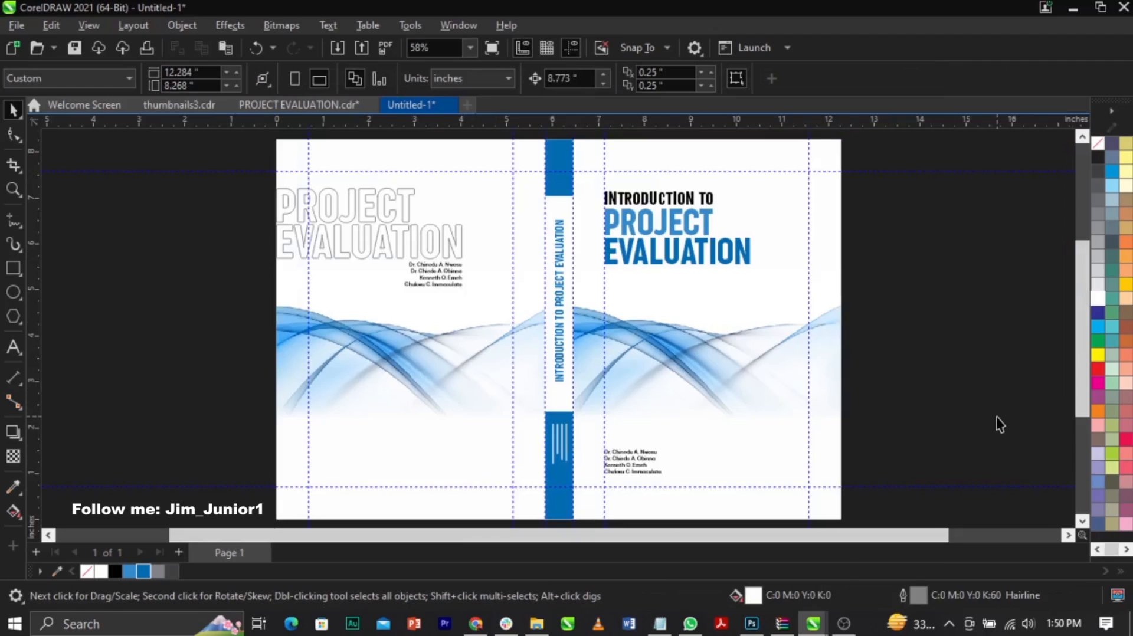
{"action": "key", "text": "F9"}
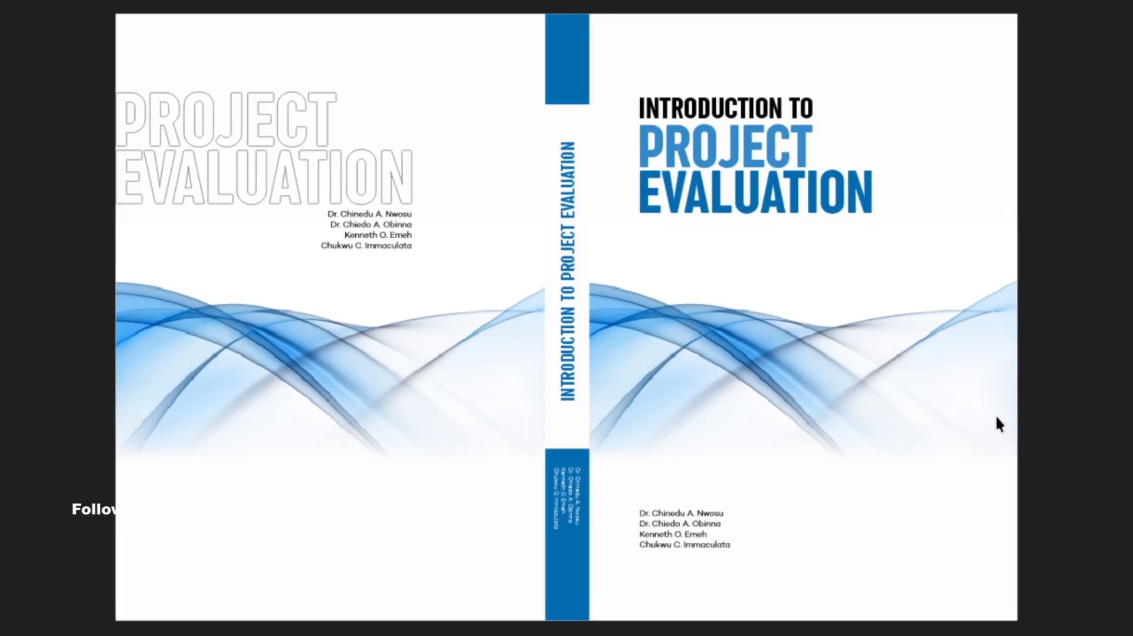